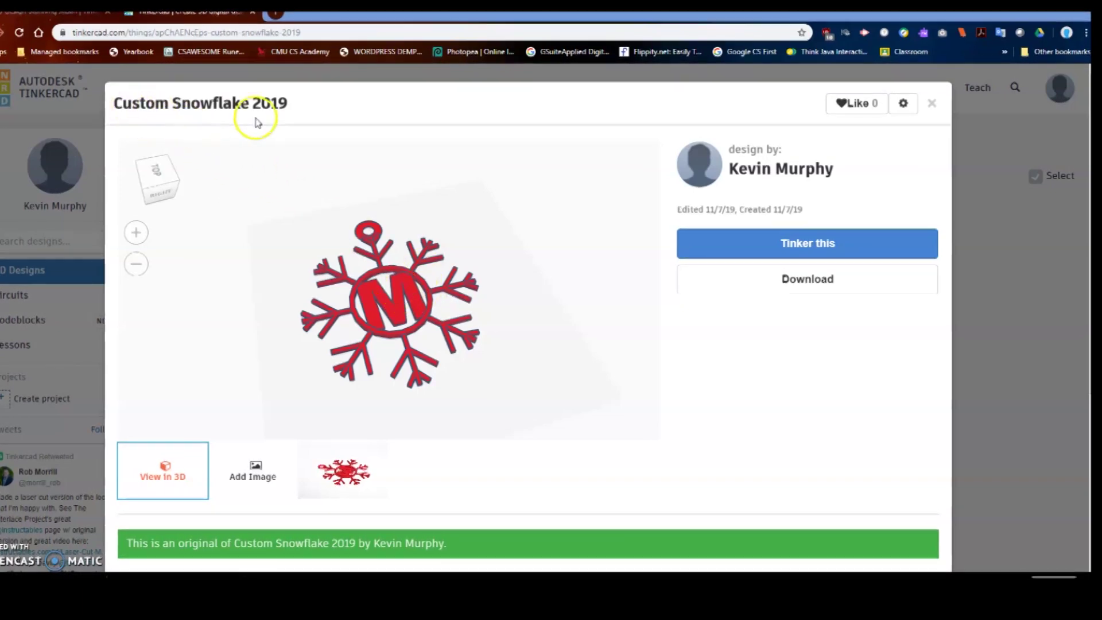
Step: Examine the Custom Snowflake 2019 design in its 3D preview from above and from several angles
left_click_drag(373, 329, 401, 324)
scroll(375, 307, "up", 3)
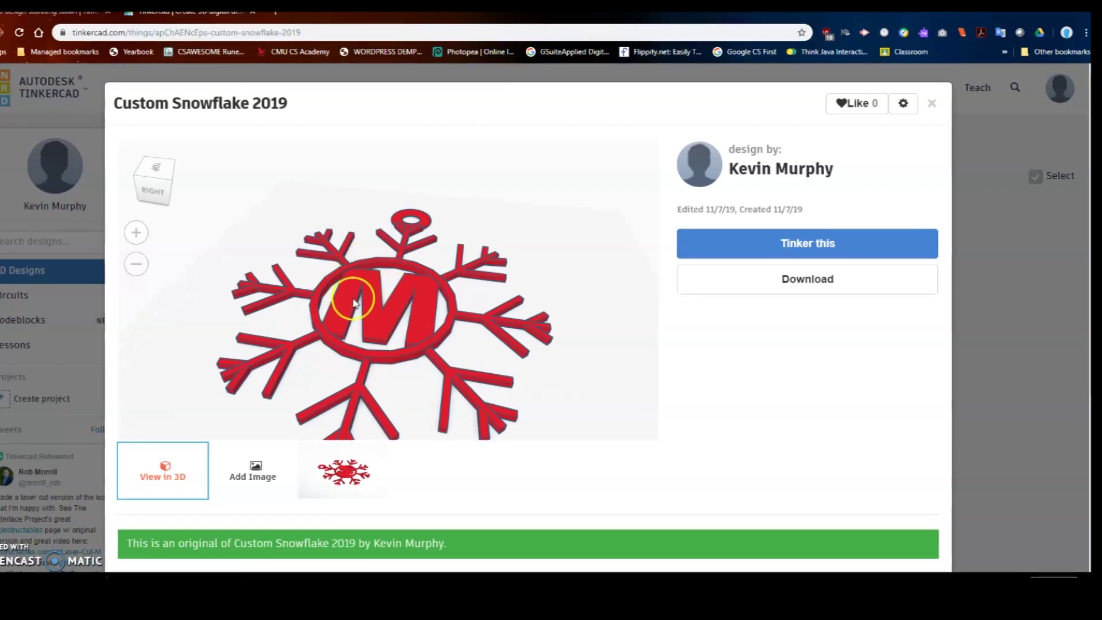
left_click_drag(385, 339, 413, 388)
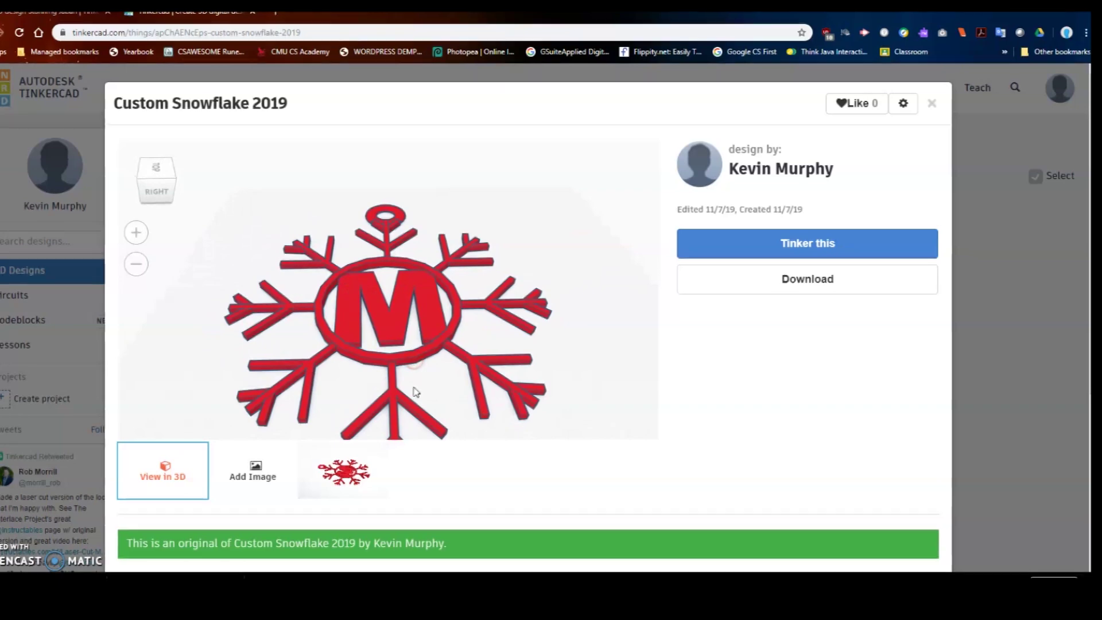
left_click_drag(374, 258, 400, 319)
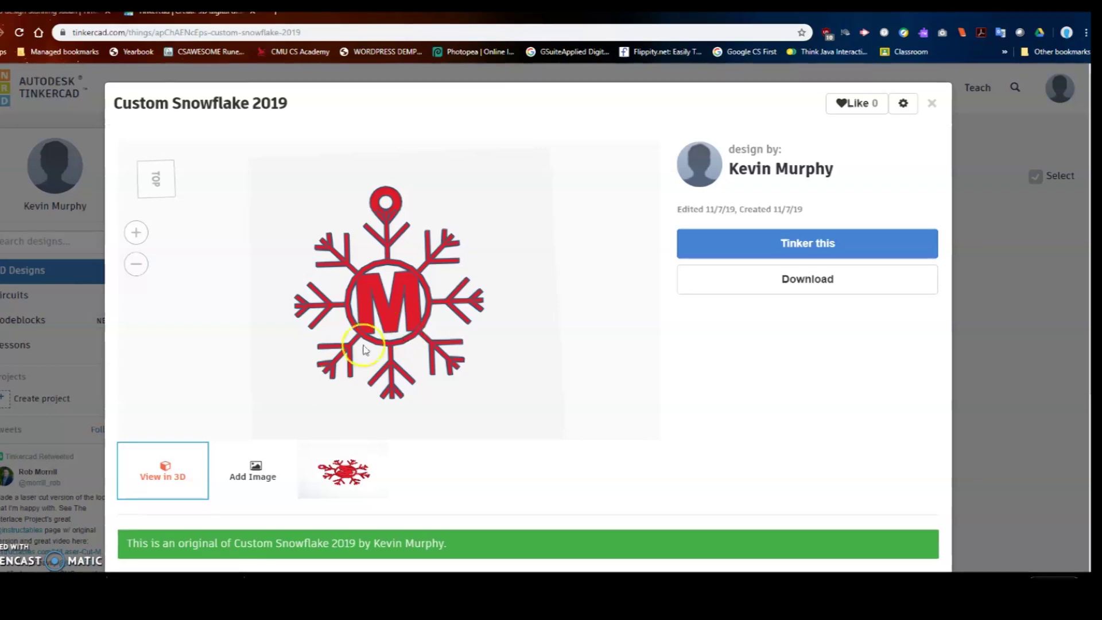
left_click_drag(356, 369, 359, 317)
scroll(369, 303, "up", 2)
scroll(359, 316, "down", 3)
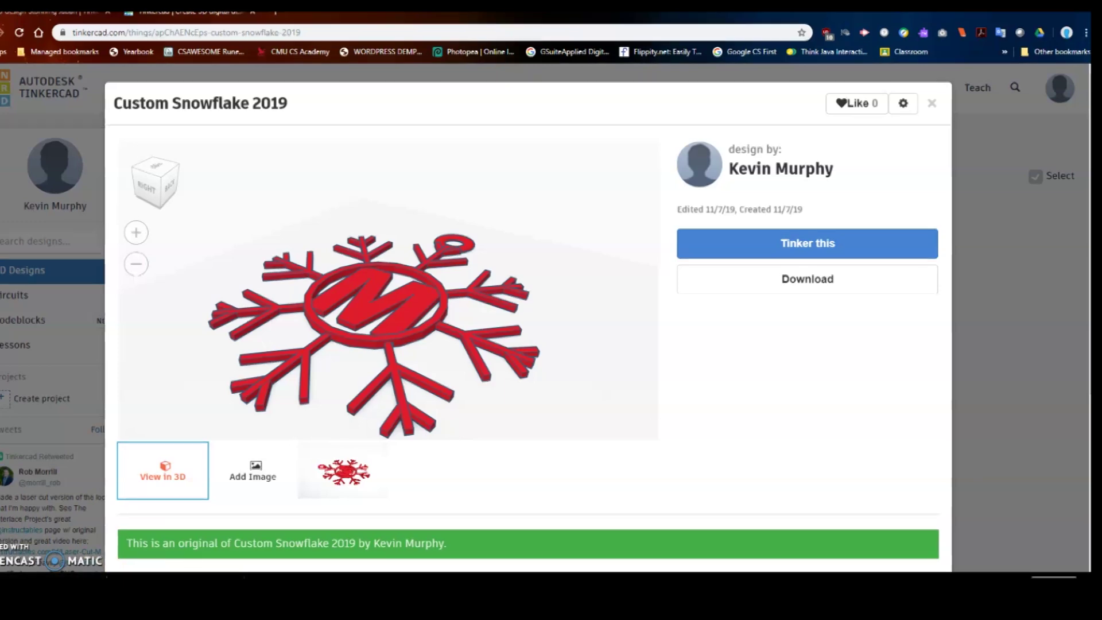
Step: Show the downloaded snowflake STL file in its folder
right_click(242, 574)
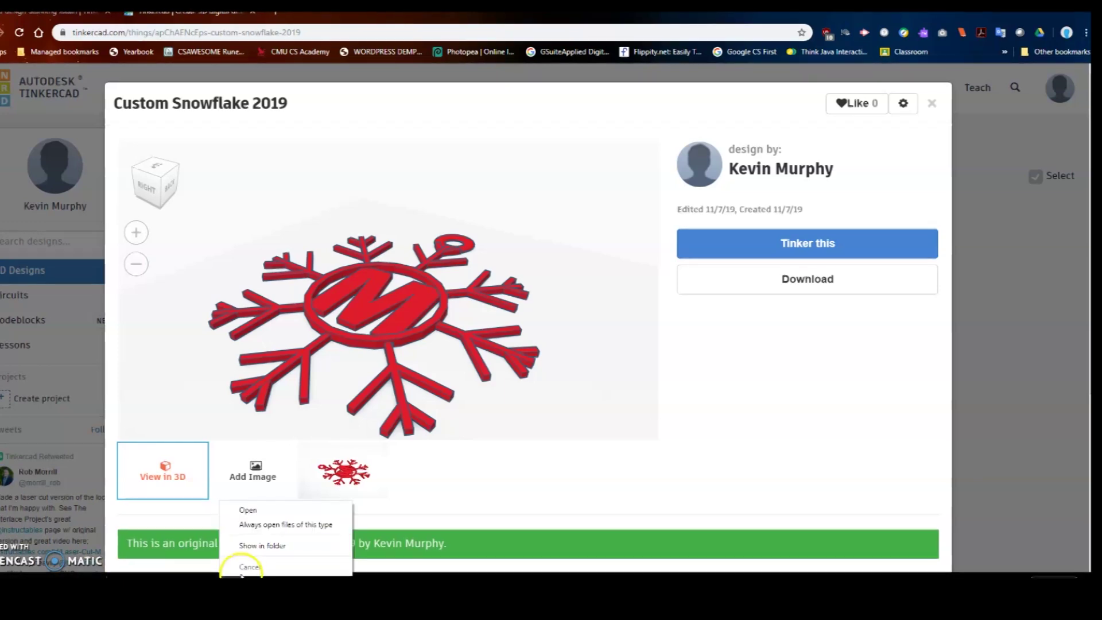
left_click(251, 544)
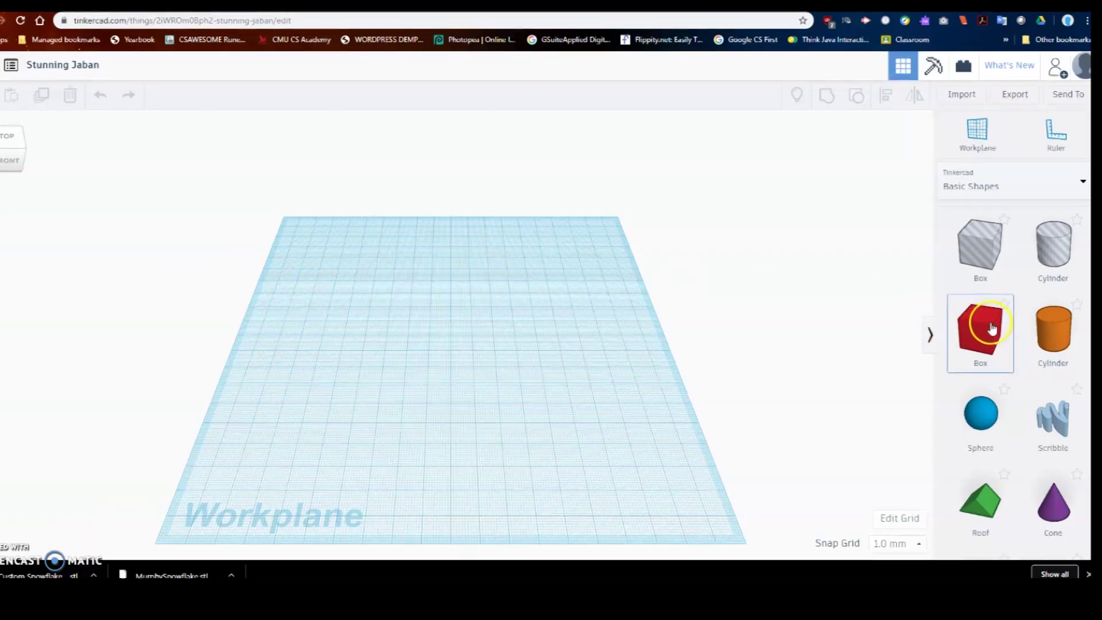
Step: Place a solid cylinder near the middle of the workplane and undo the uneven trial resizes of its base
left_click_drag(1055, 334, 528, 426)
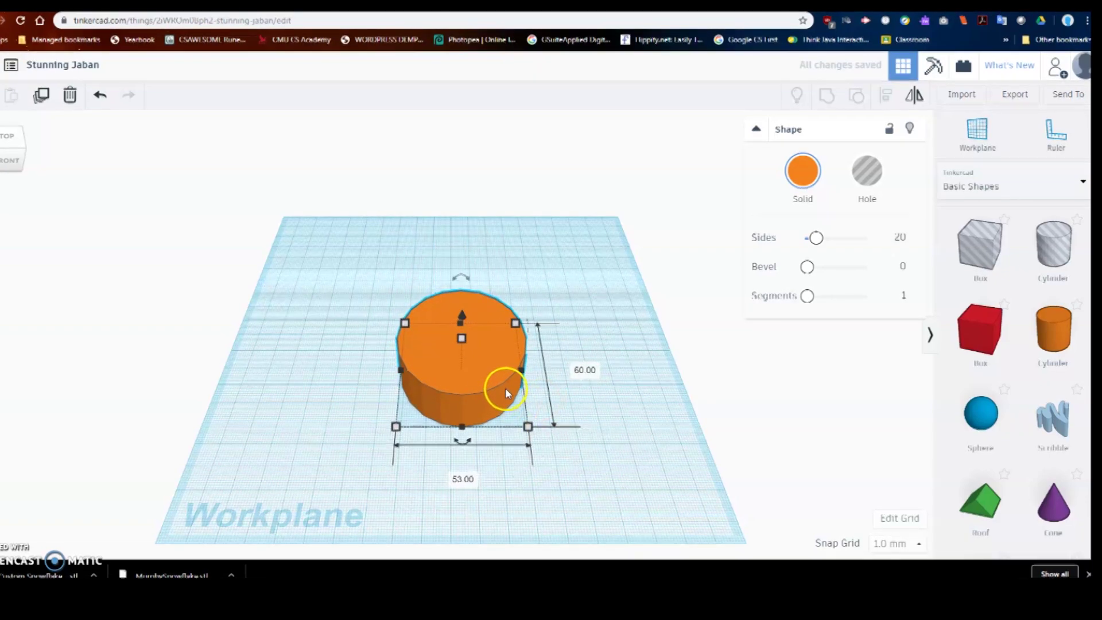
key("ctrl+z")
right_click_drag(467, 322, 469, 346)
scroll(468, 346, "up", 4)
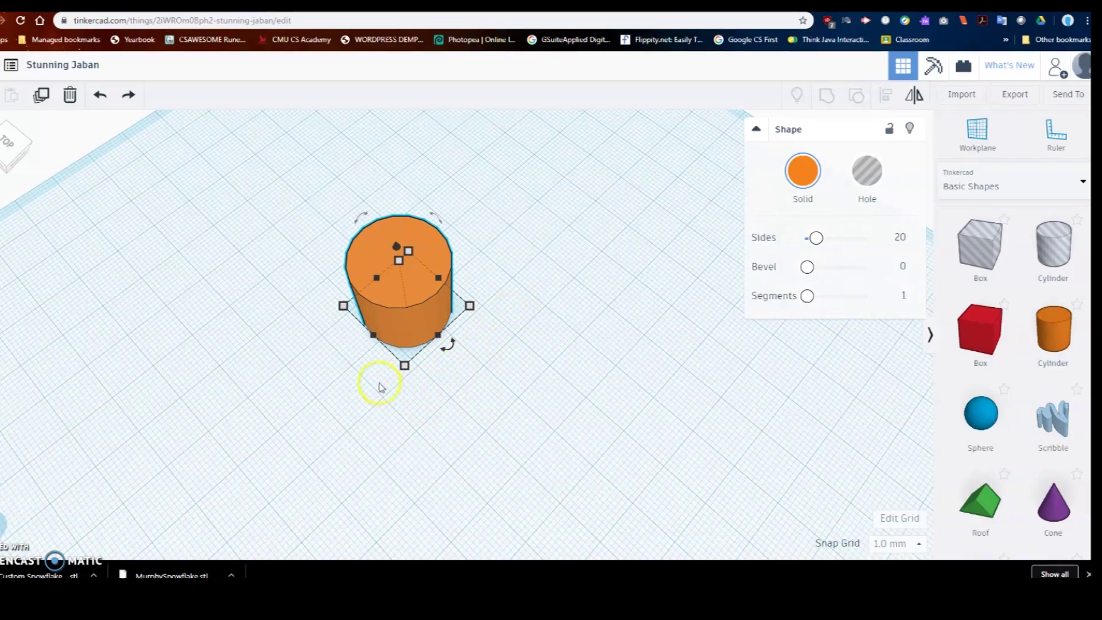
left_click_drag(404, 366, 419, 437)
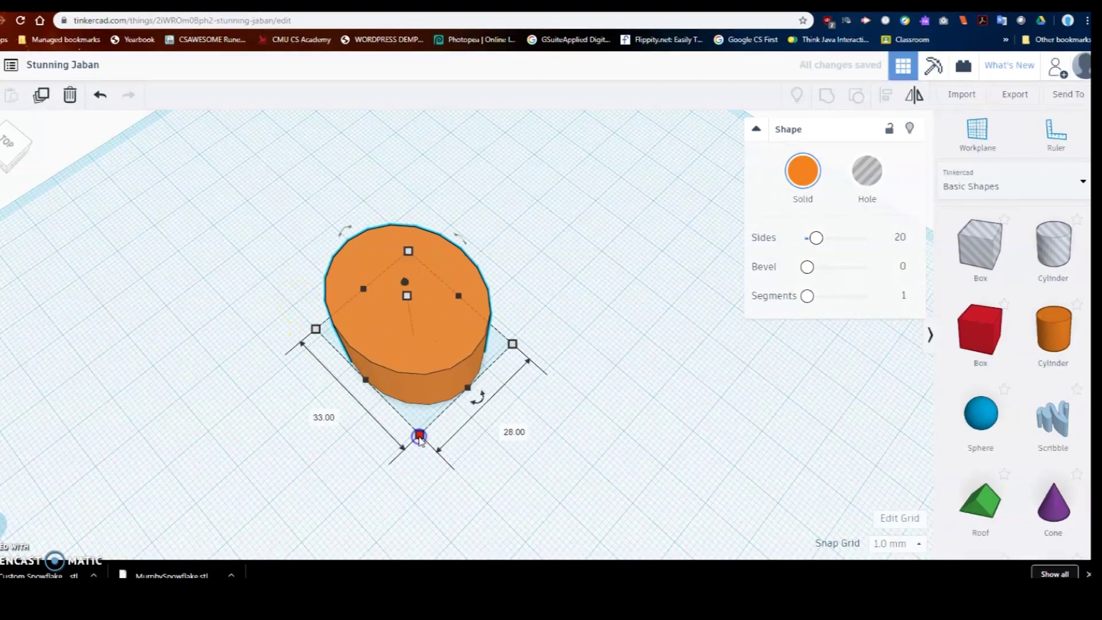
key("ctrl+z")
Step: Scale the cylinder up proportionally to a base of about 38 mm by 38 mm
left_click_drag(405, 368, 416, 412)
right_click_drag(416, 412, 541, 453)
right_click_drag(372, 419, 421, 355)
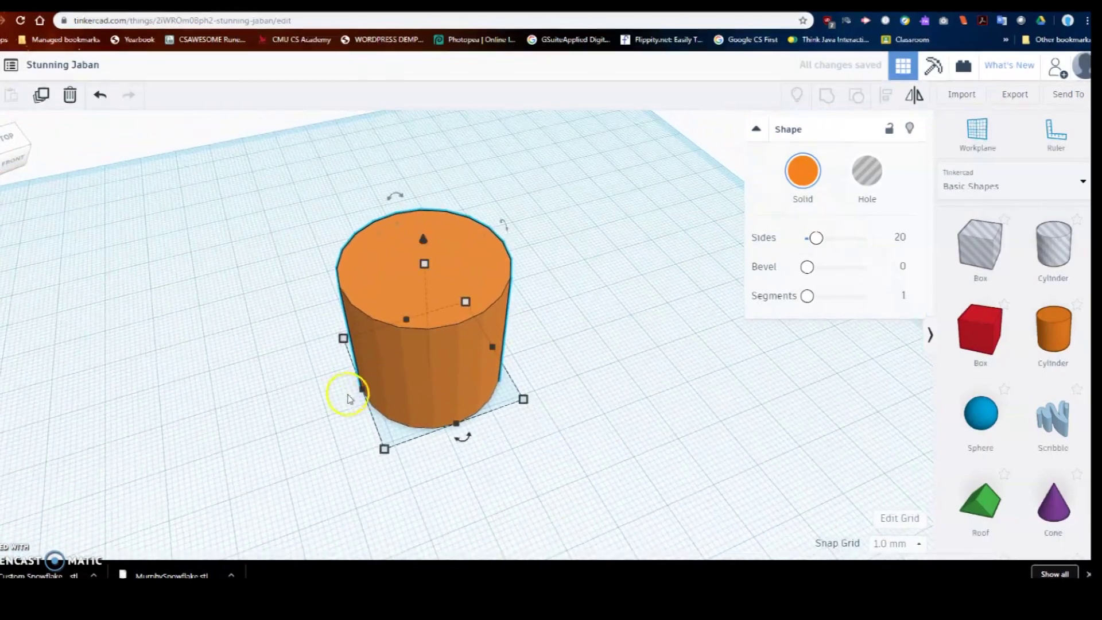
left_click_drag(343, 338, 315, 321)
right_click_drag(443, 346, 562, 335)
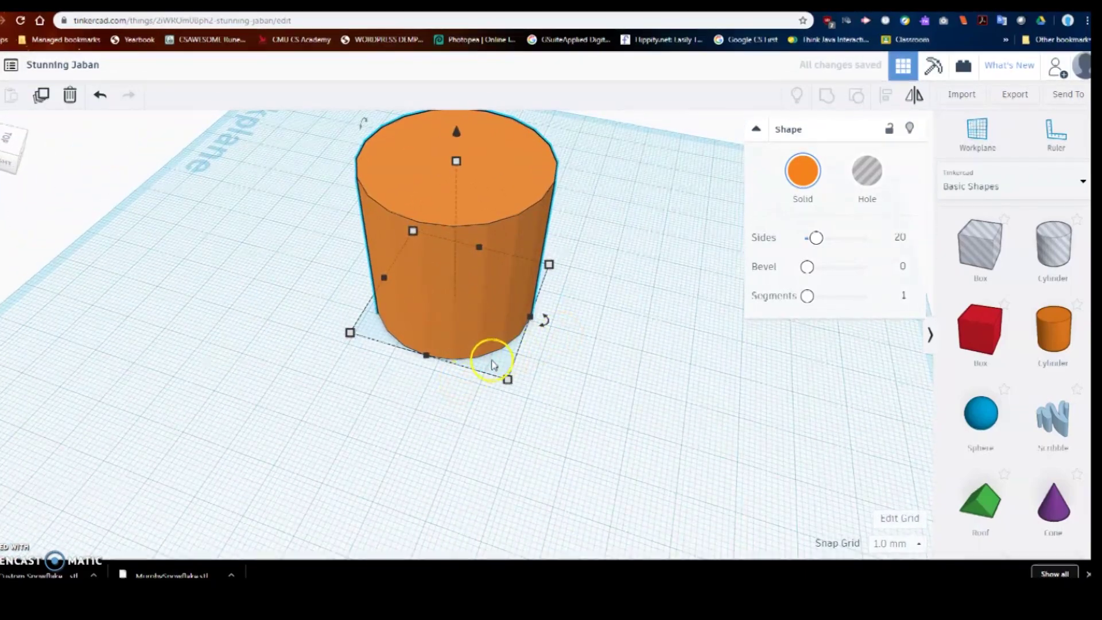
left_click_drag(509, 380, 513, 390)
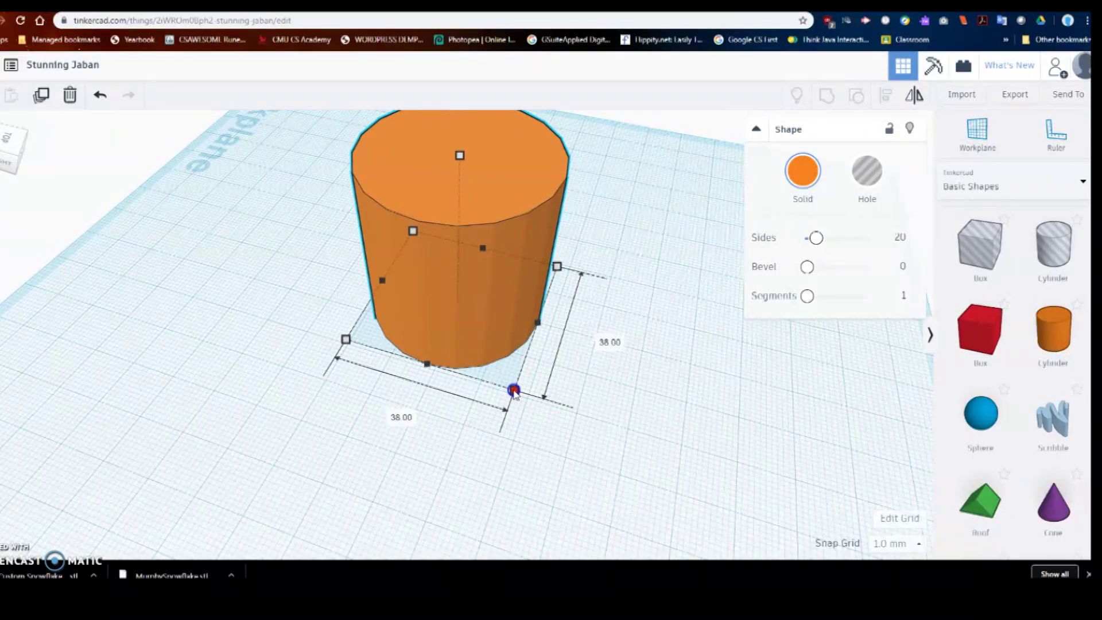
right_click_drag(537, 389, 457, 411)
left_click_drag(400, 435, 451, 396)
right_click_drag(607, 394, 509, 241)
scroll(518, 253, "down", 2)
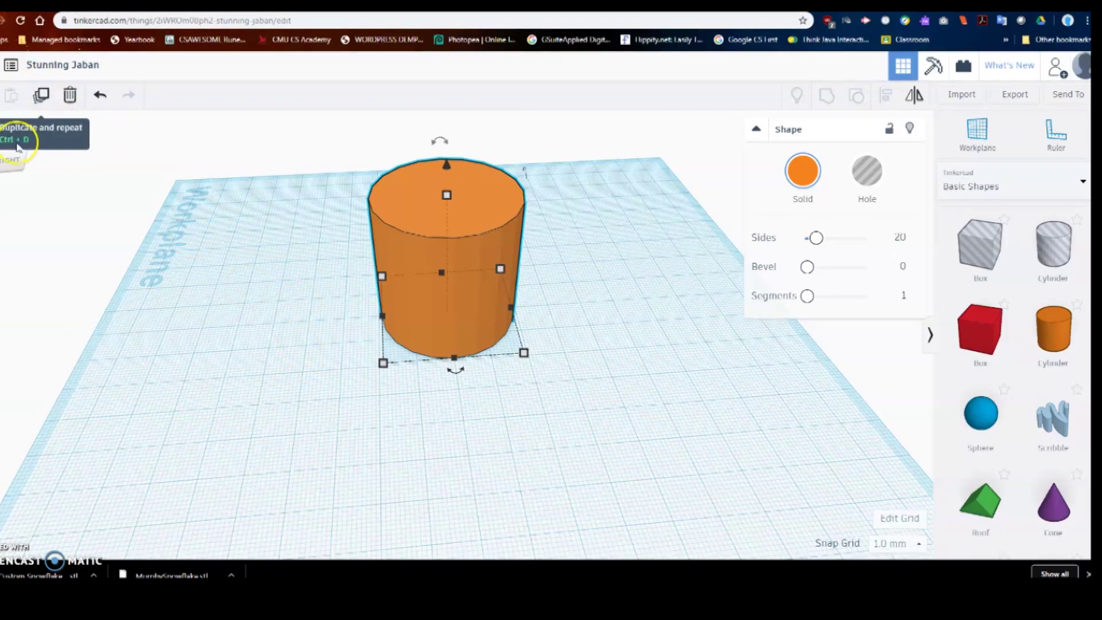
Step: Duplicate the cylinder in place and raise the copy so its upper part stands above the original
left_click(450, 251)
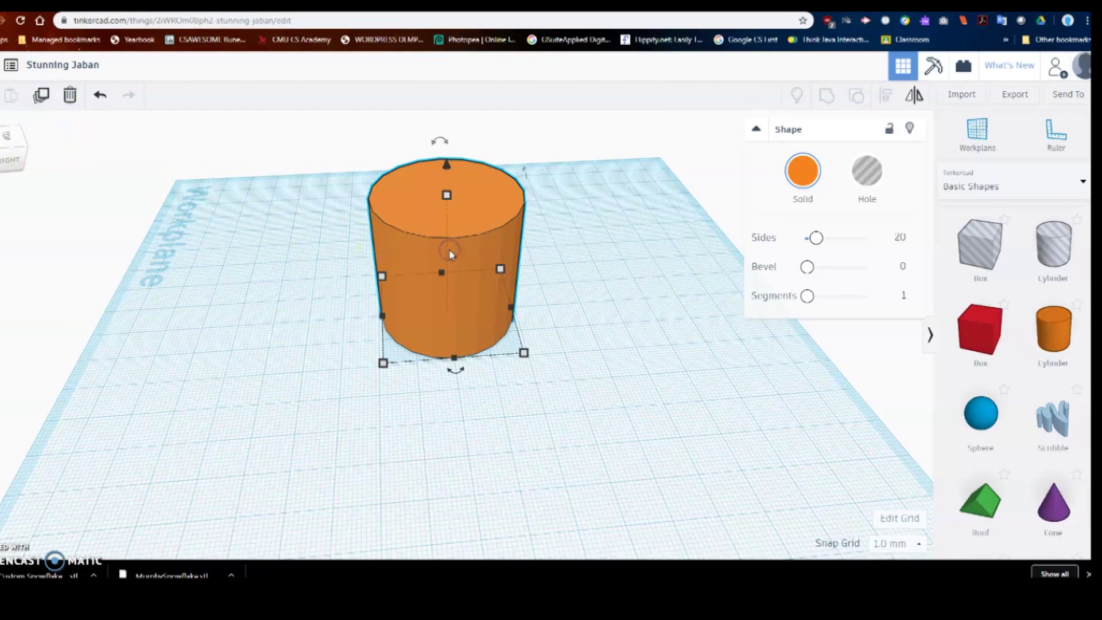
left_click(411, 259)
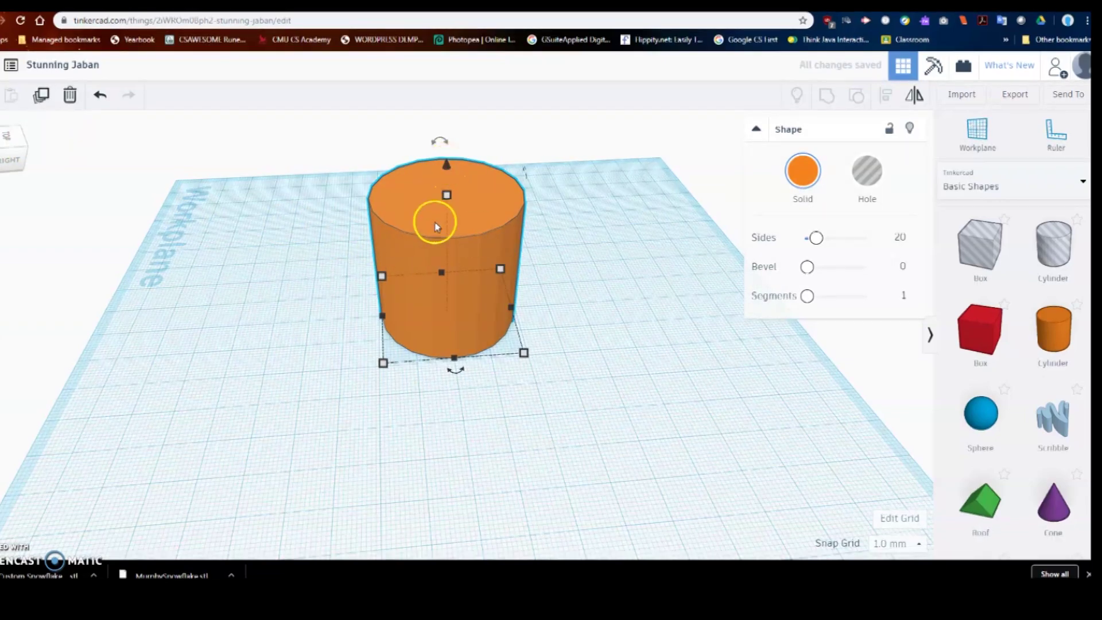
left_click_drag(446, 165, 450, 129)
mouse_move(460, 189)
right_mouse_down()
mouse_move(423, 178)
mouse_move(451, 220)
mouse_move(450, 187)
right_mouse_up()
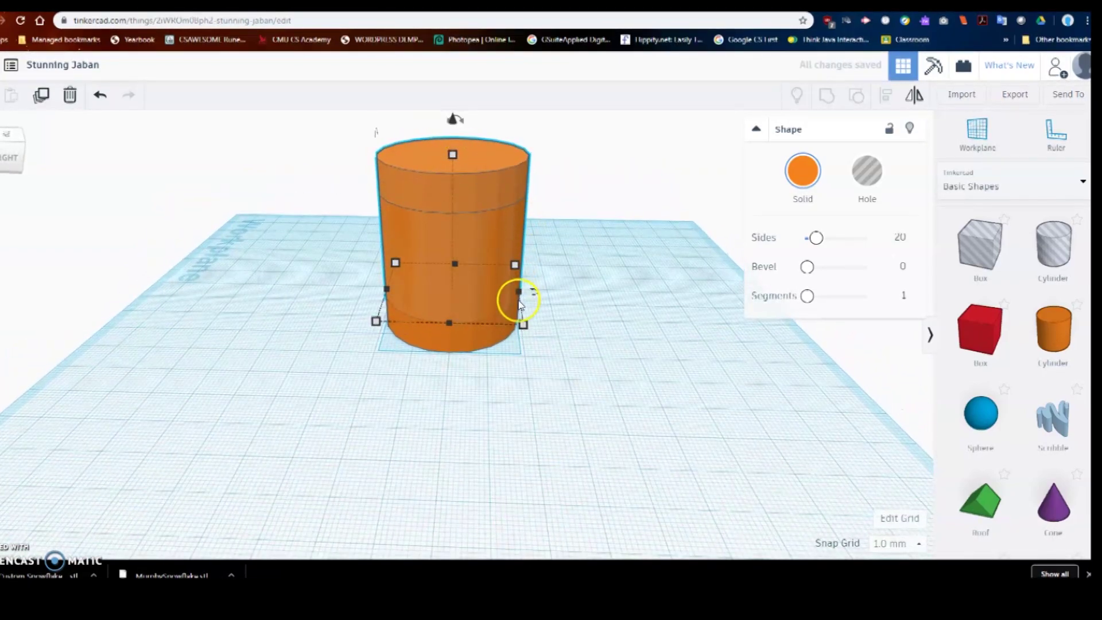
Step: Reduce the raised copy's base to 34 mm by 34 mm
right_click_drag(516, 300, 516, 364)
mouse_move(510, 369)
left_click_drag(509, 369, 497, 350)
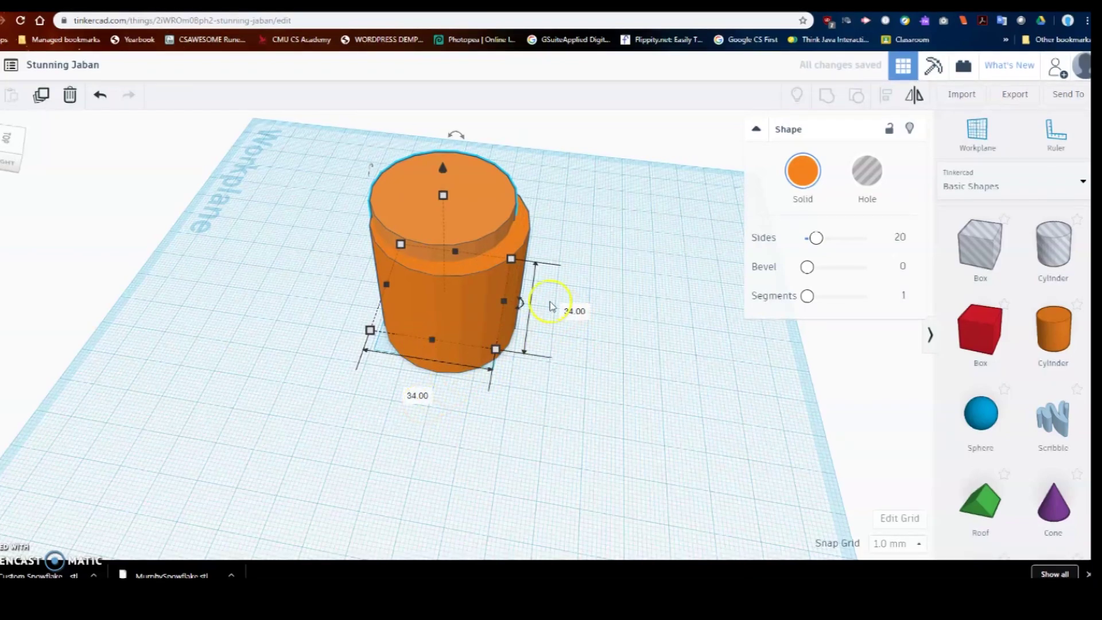
right_click_drag(504, 253, 465, 263)
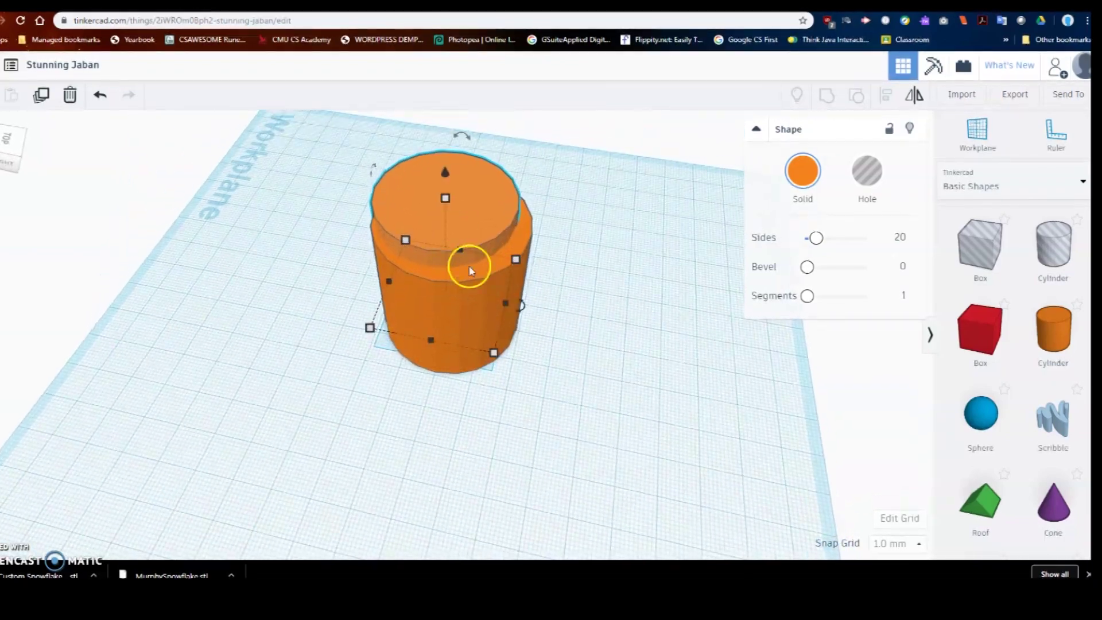
Step: Try to align the two cylinders by their vertical centres, undo the alignment and clear the selection
left_click(450, 371)
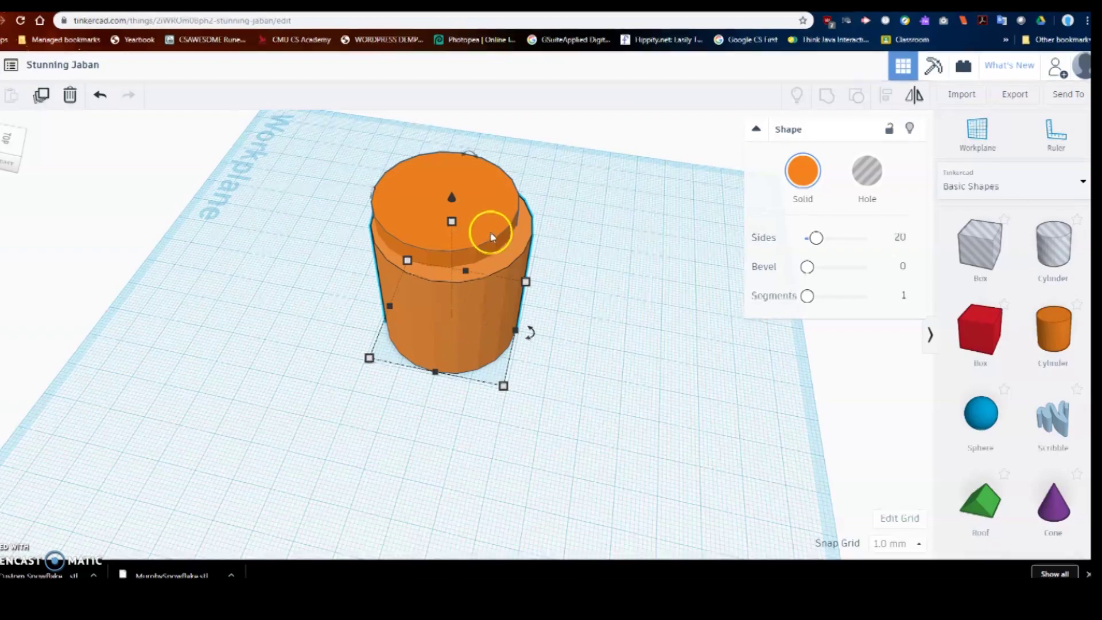
left_click(486, 216, "shift")
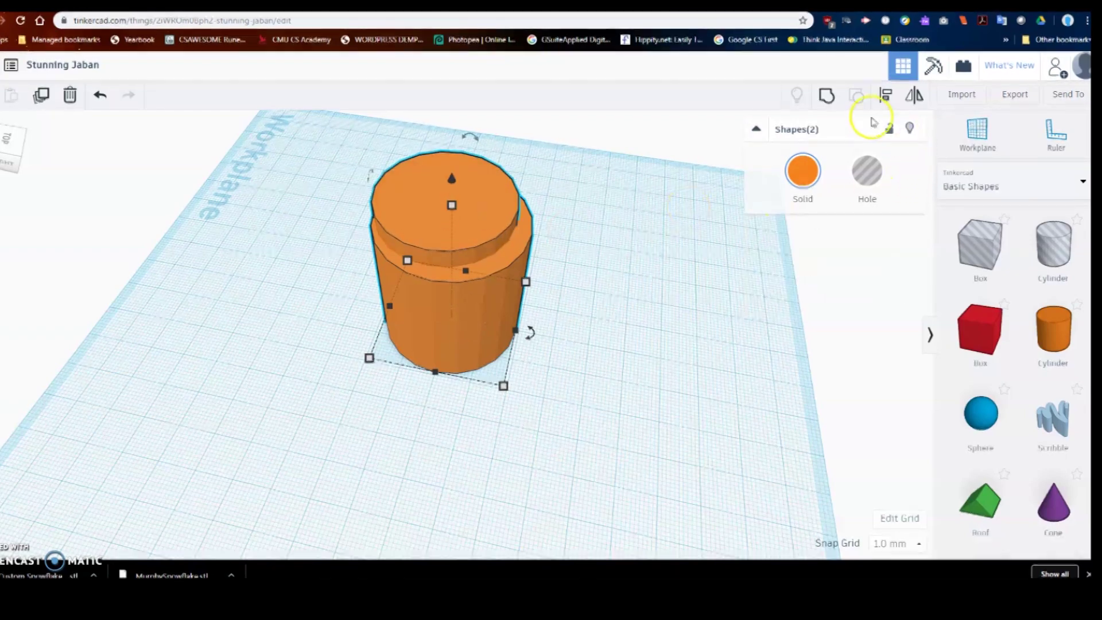
left_click(885, 97)
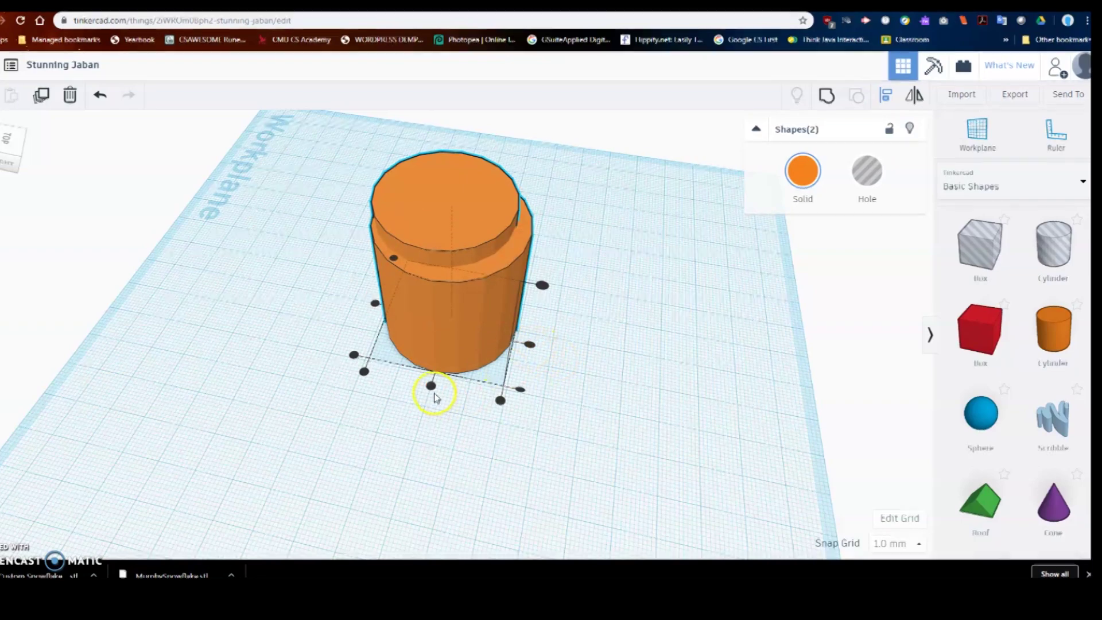
left_click(529, 344)
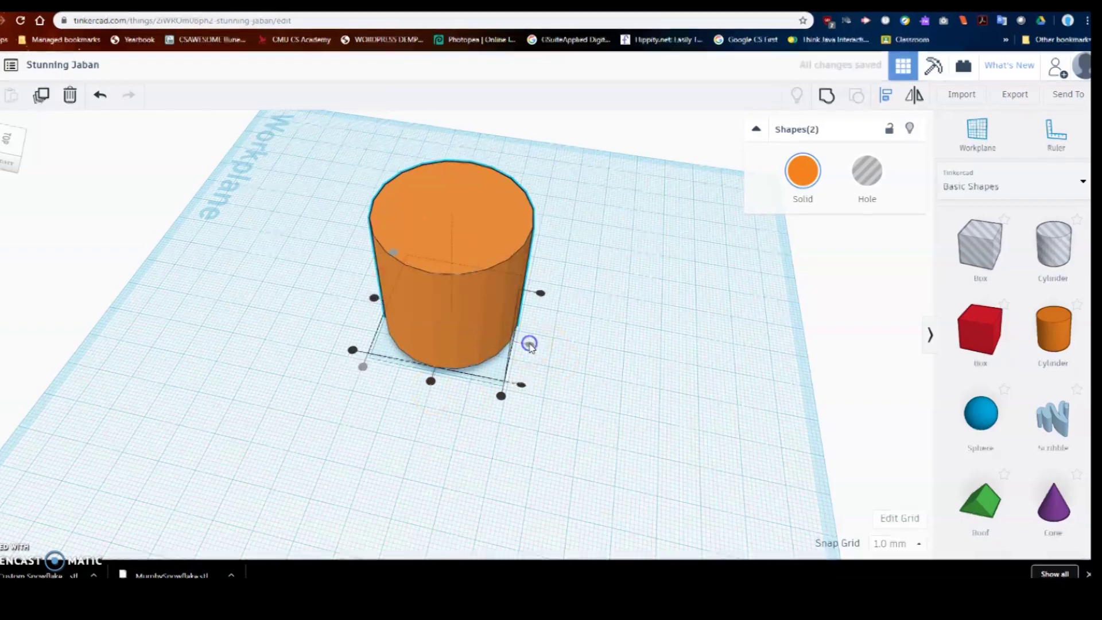
mouse_move(531, 353)
right_mouse_down()
mouse_move(558, 367)
mouse_move(538, 342)
right_mouse_up()
key("ctrl+z")
left_click(546, 367)
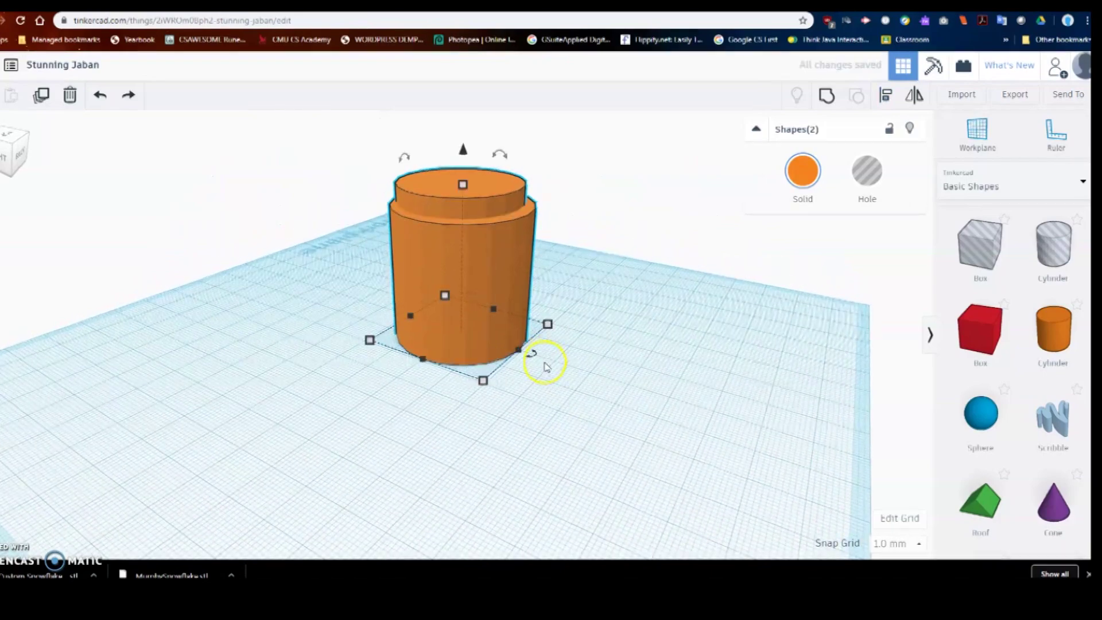
right_click_drag(614, 328, 878, 166)
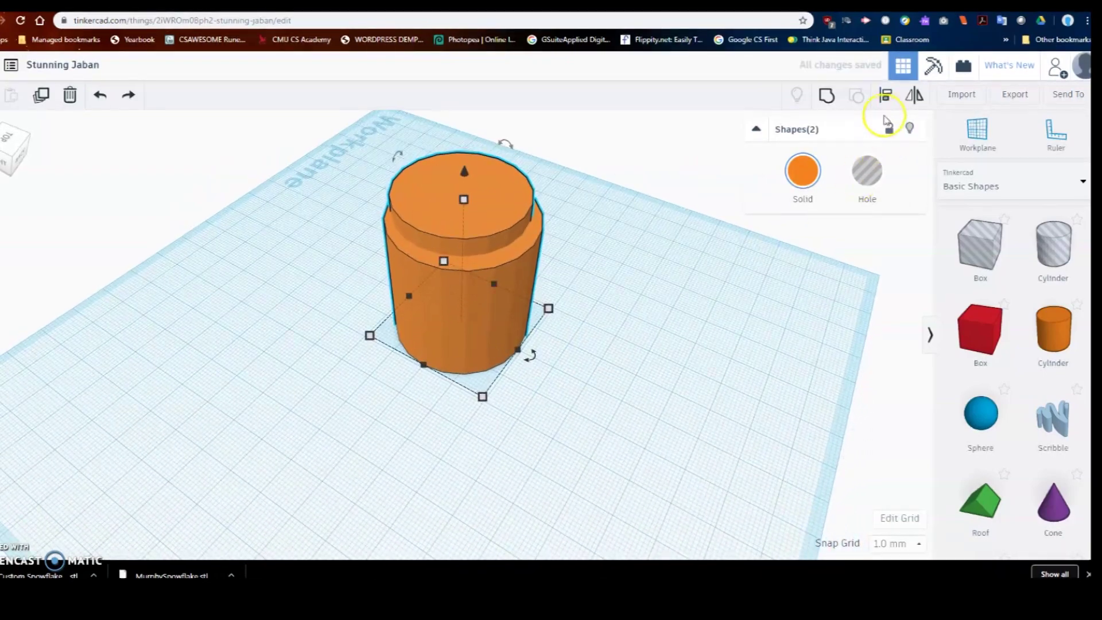
left_click(556, 285)
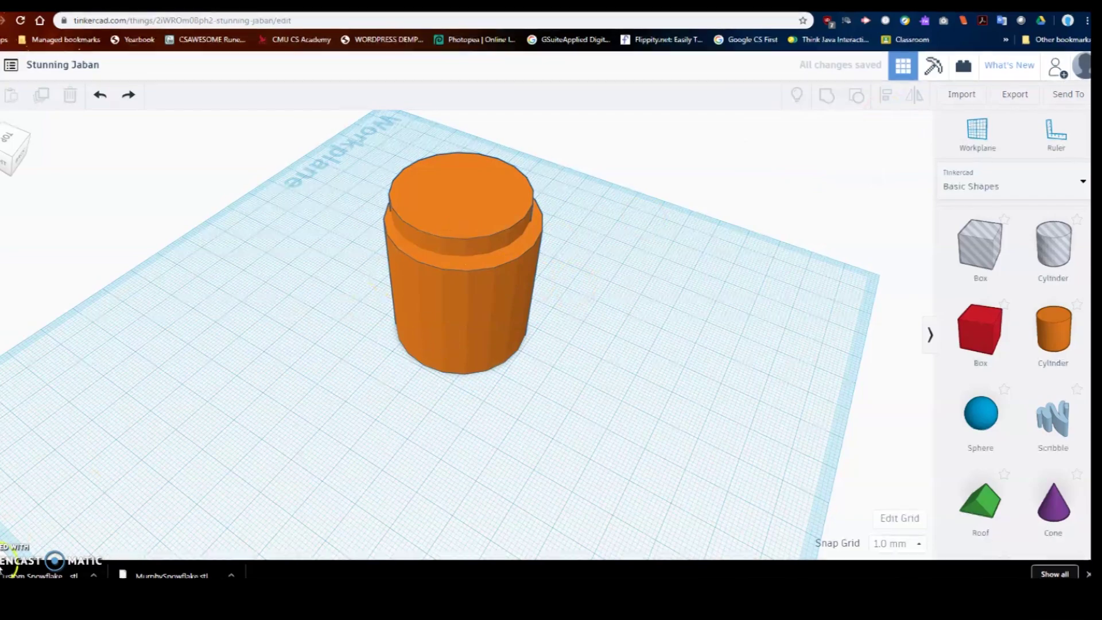
Step: Align the two cylinders to each other's centre along both horizontal axes so they are concentric
left_click(499, 327)
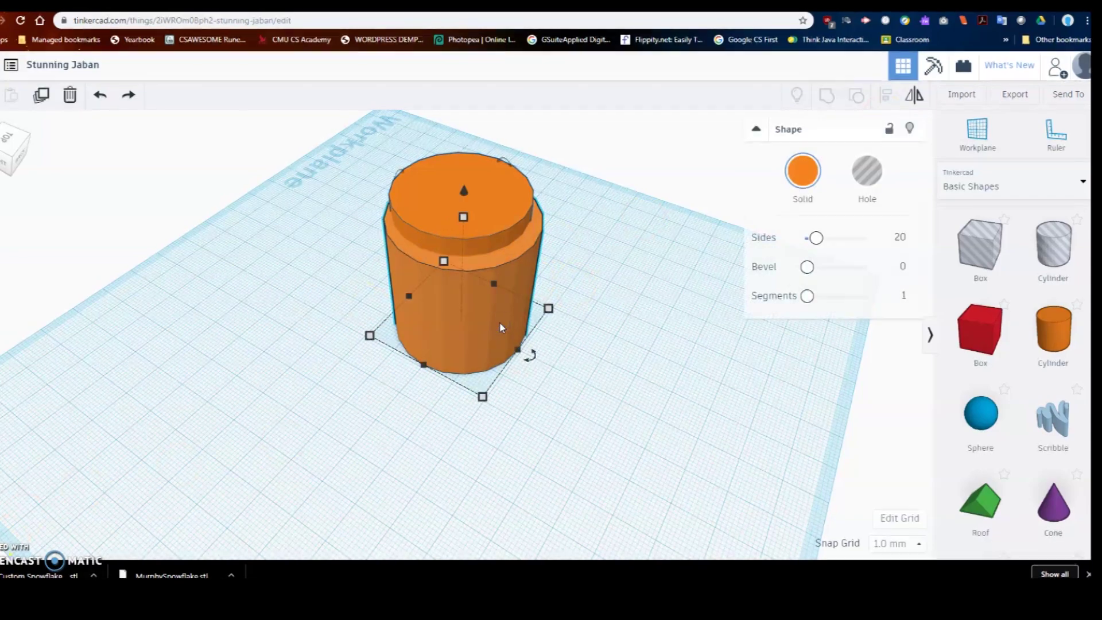
left_click(497, 223, "shift")
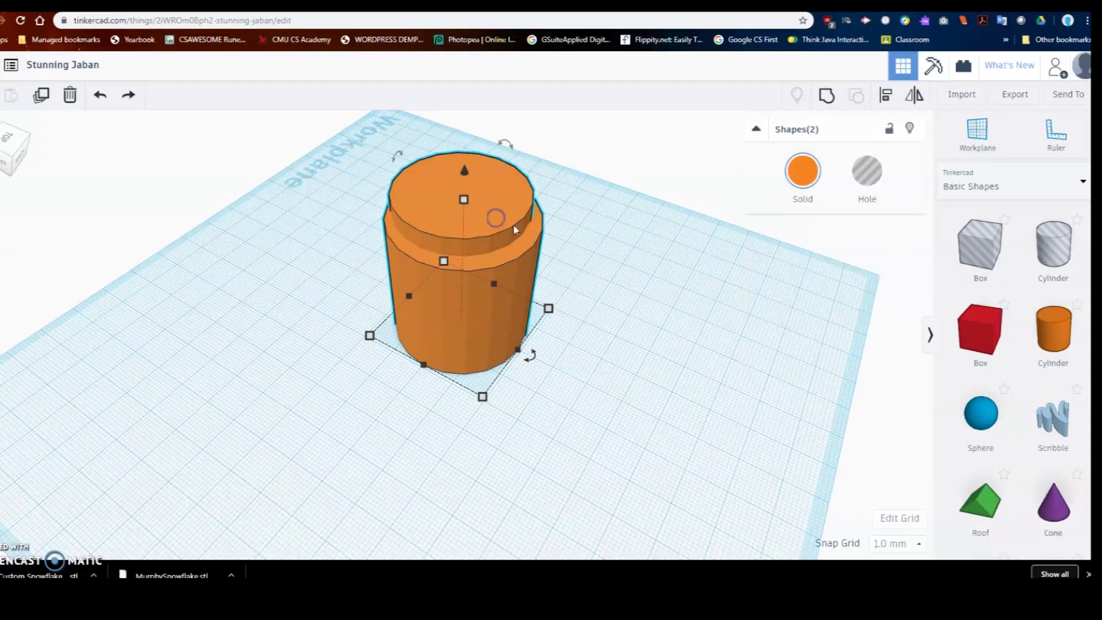
left_click(888, 98)
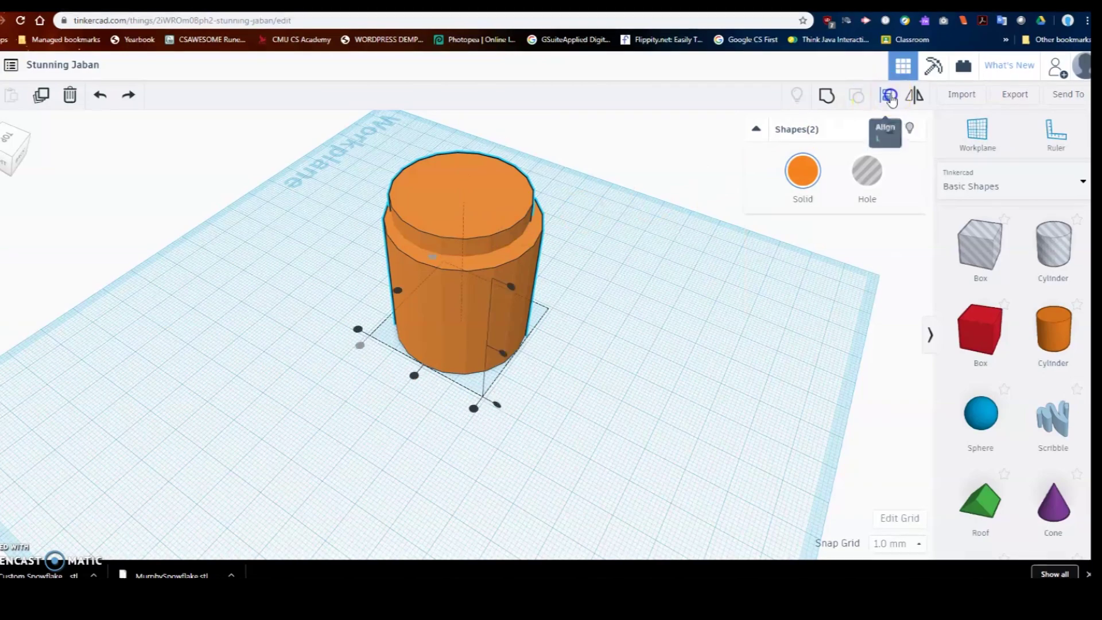
right_click_drag(449, 388, 490, 408)
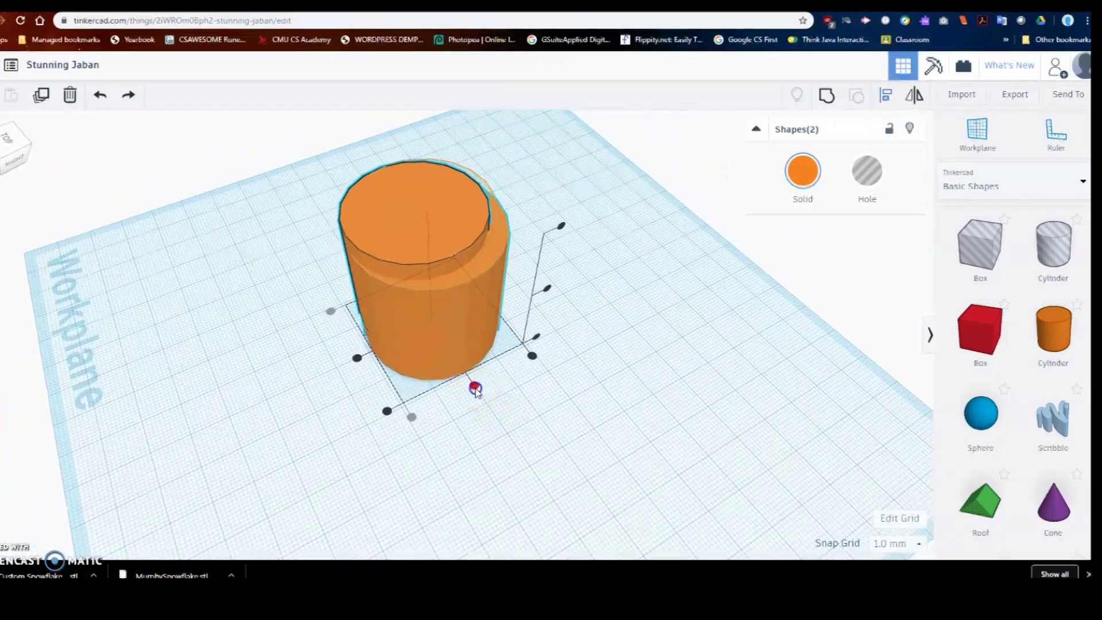
left_click(474, 386)
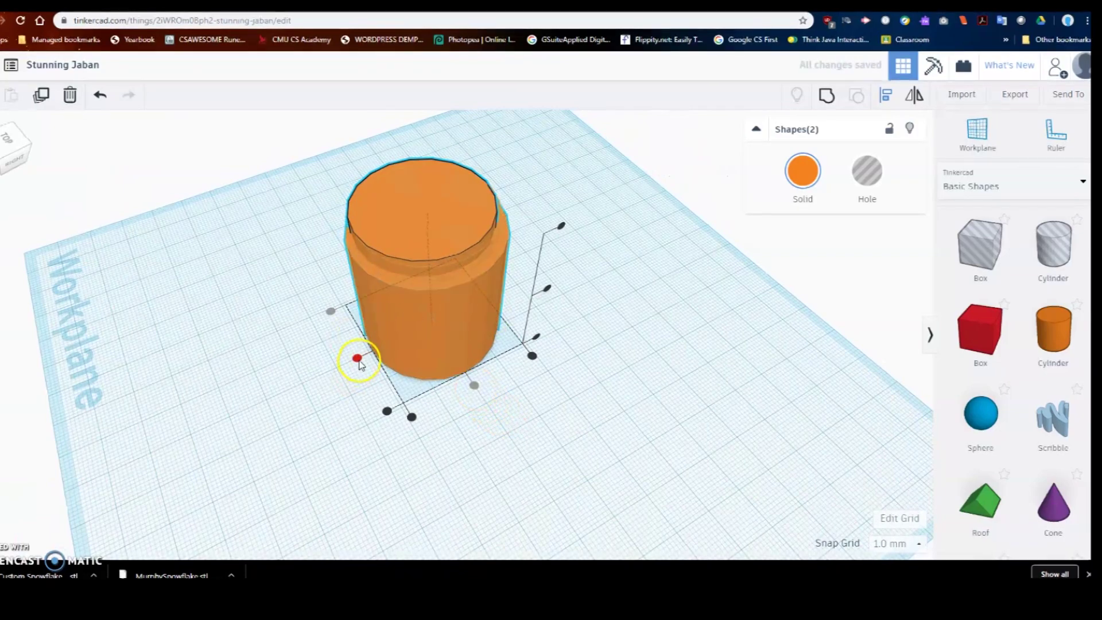
left_click(358, 360)
mouse_move(449, 328)
right_mouse_down()
mouse_move(474, 369)
mouse_move(388, 339)
mouse_move(423, 319)
mouse_move(416, 394)
mouse_move(446, 342)
right_mouse_up()
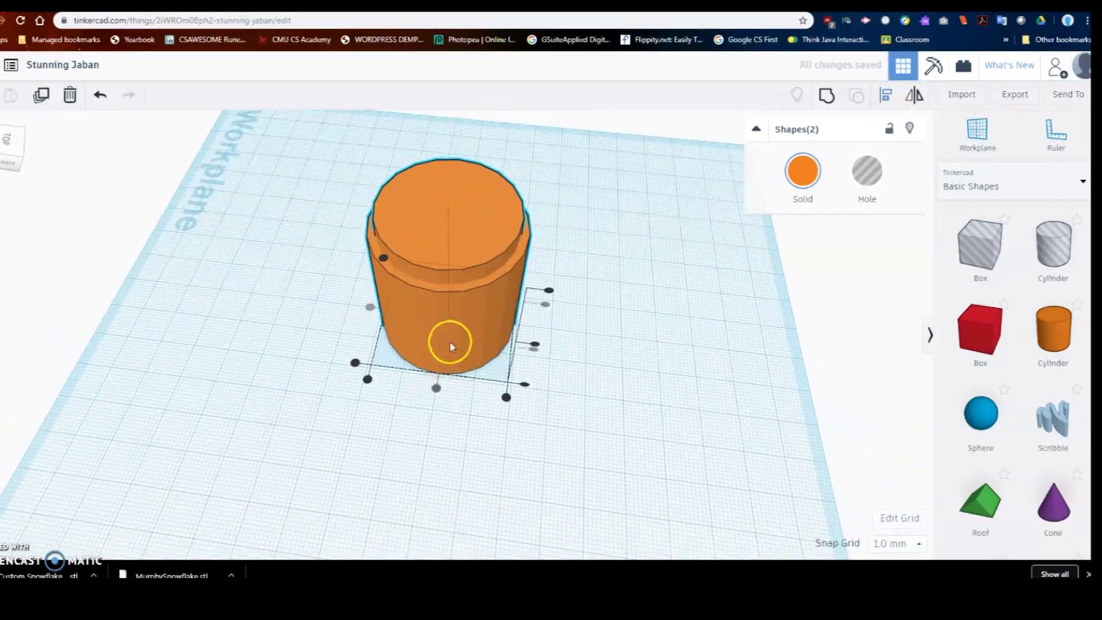
left_click(597, 367)
Step: Adjust the narrower cylinder vertically so it extends past both the top and bottom of the wider cylinder
left_click(524, 278)
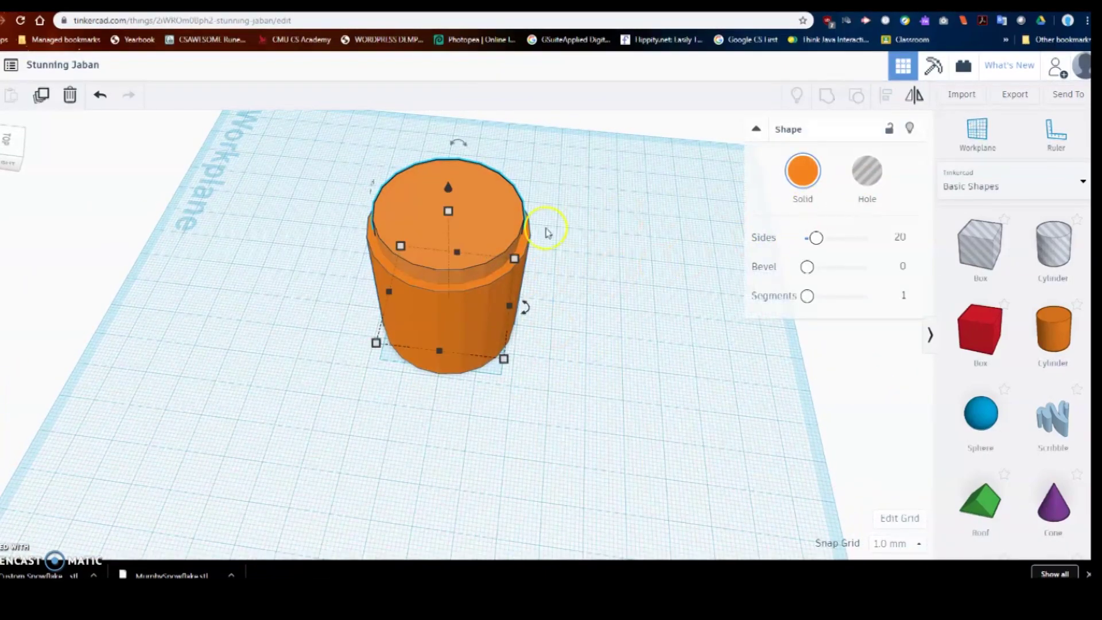
right_click_drag(489, 285, 463, 239)
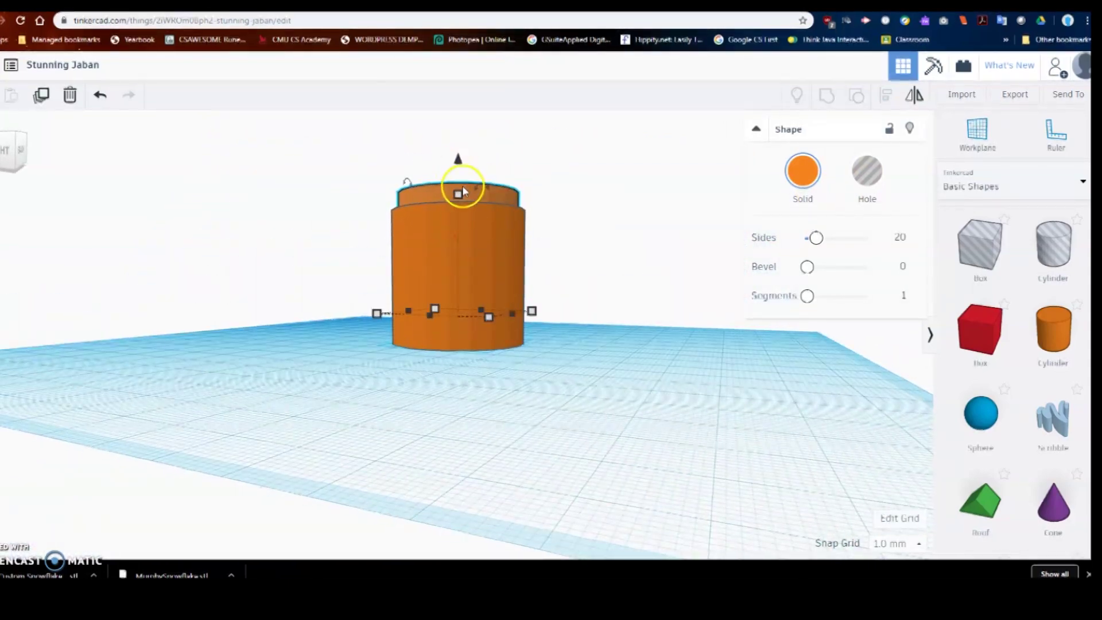
mouse_move(457, 157)
left_mouse_down()
mouse_move(453, 221)
mouse_move(467, 152)
left_mouse_up()
right_click_drag(467, 154, 467, 178)
scroll(463, 146, "down", 1)
left_click_drag(457, 147, 453, 188)
right_click_drag(440, 256, 509, 273)
mouse_move(470, 229)
right_mouse_down()
mouse_move(467, 280)
mouse_move(453, 287)
mouse_move(484, 236)
right_mouse_up()
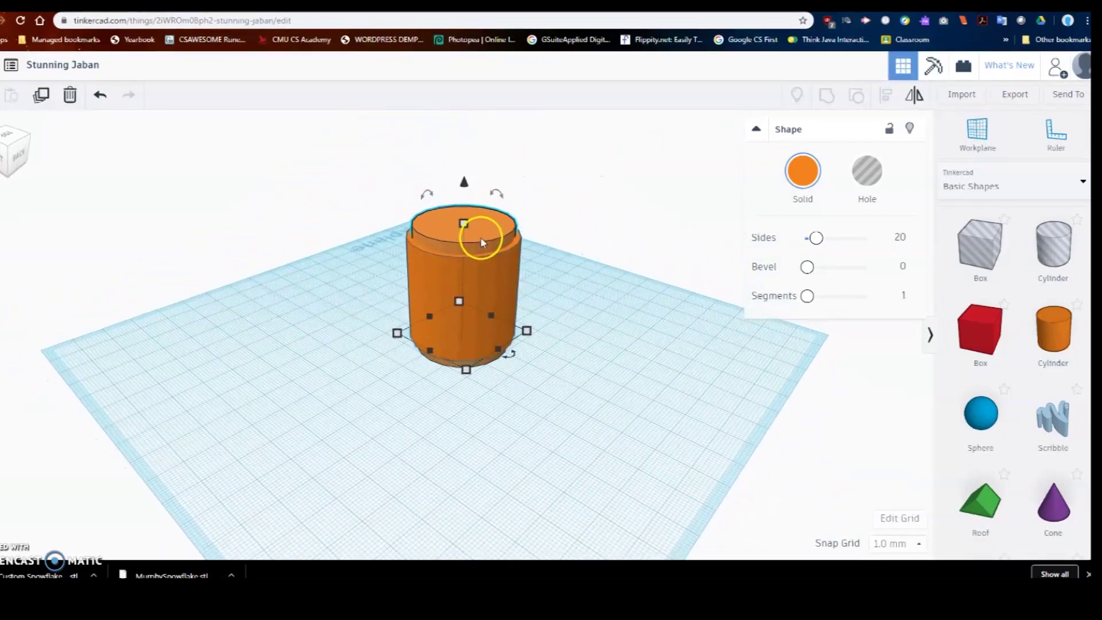
left_click(614, 337)
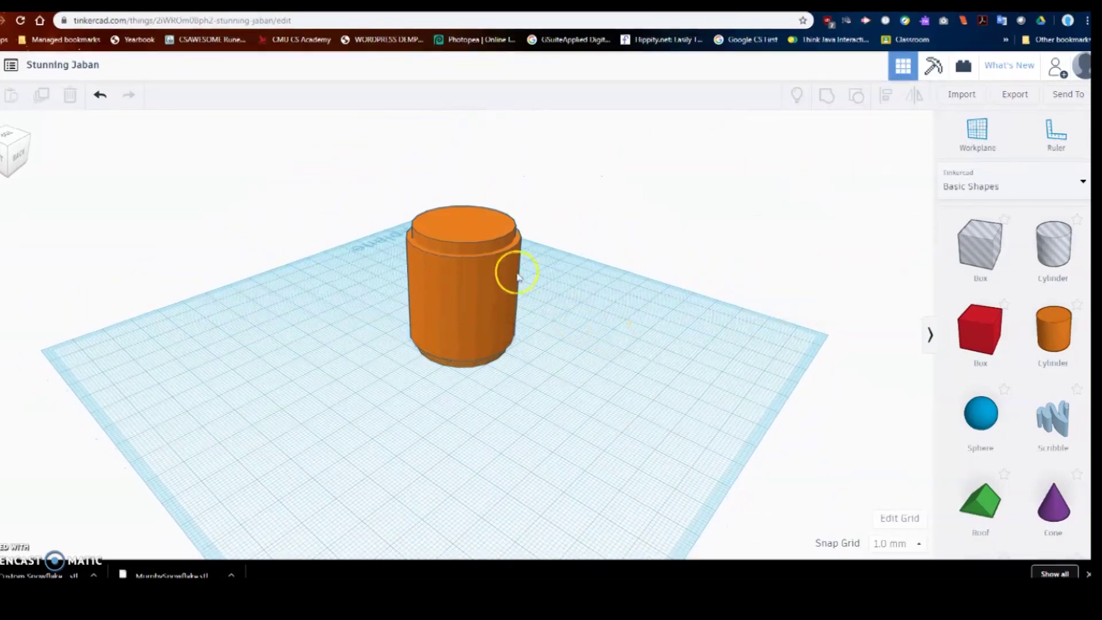
Step: Turn the narrower inner cylinder into a hole shape and clear the selection
left_click(477, 240)
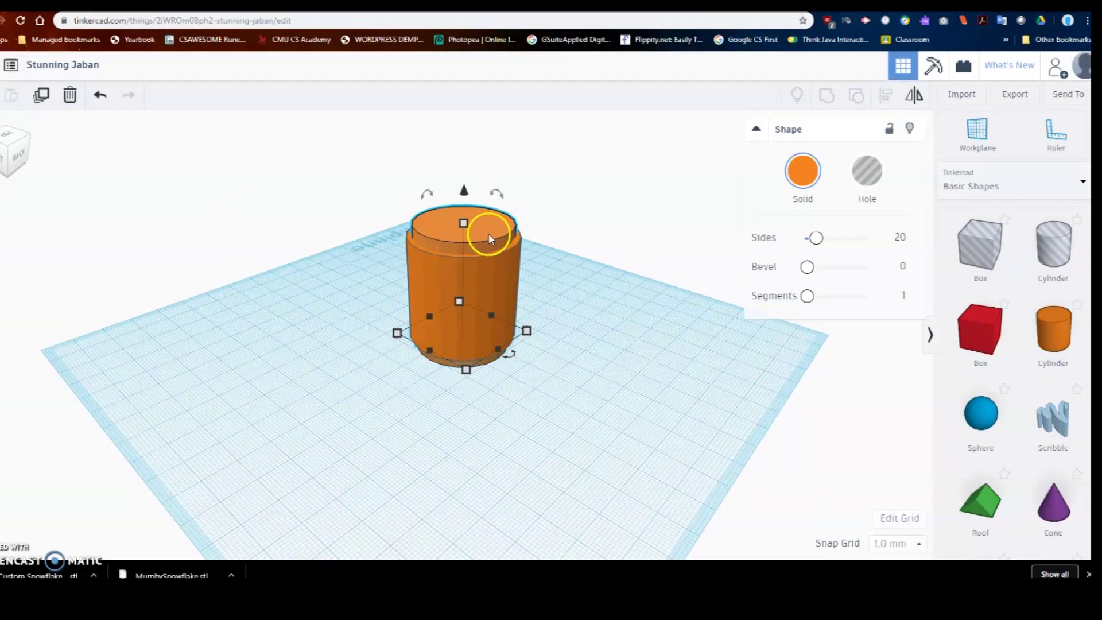
left_click(869, 176)
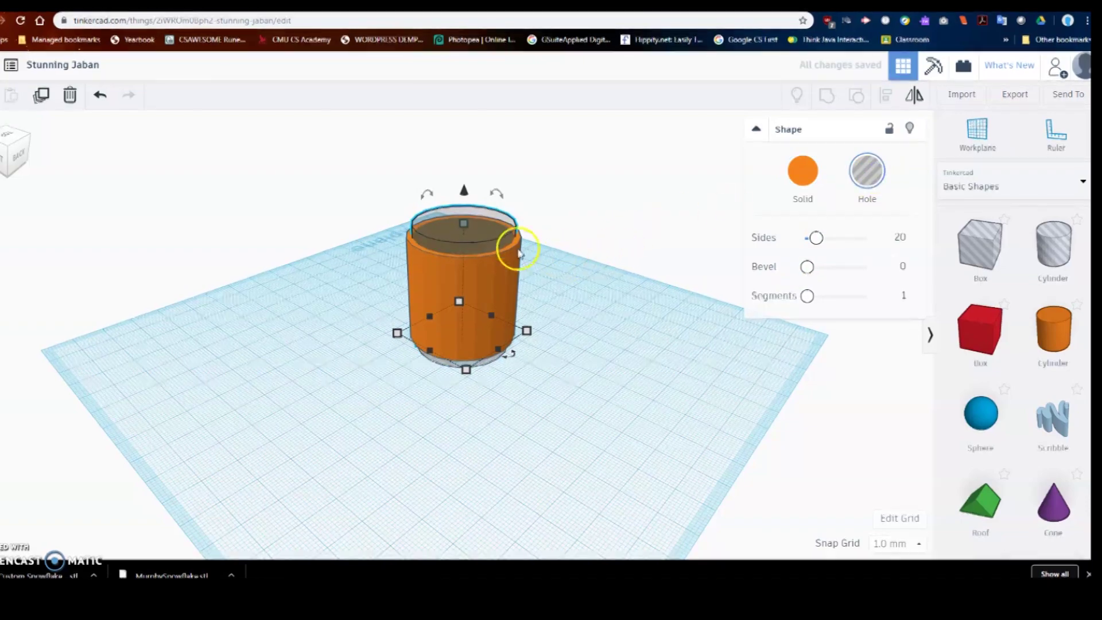
right_click_drag(414, 242, 477, 325)
left_click(600, 349)
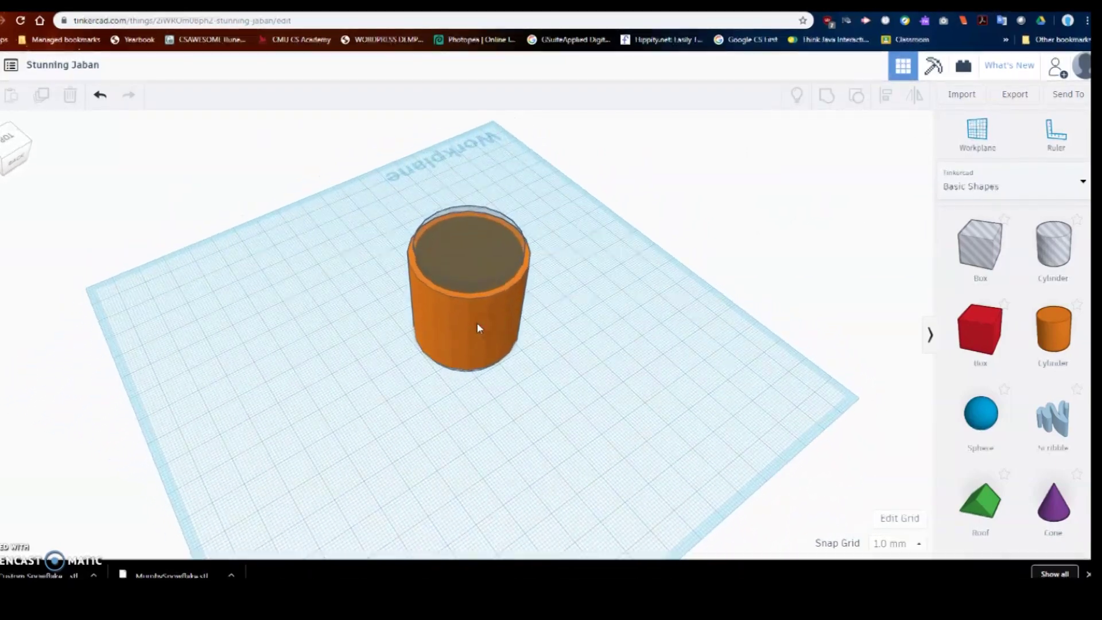
Step: Group the hole cylinder with the wider solid cylinder to cut it into an open tube
left_click(475, 261)
left_click(467, 286)
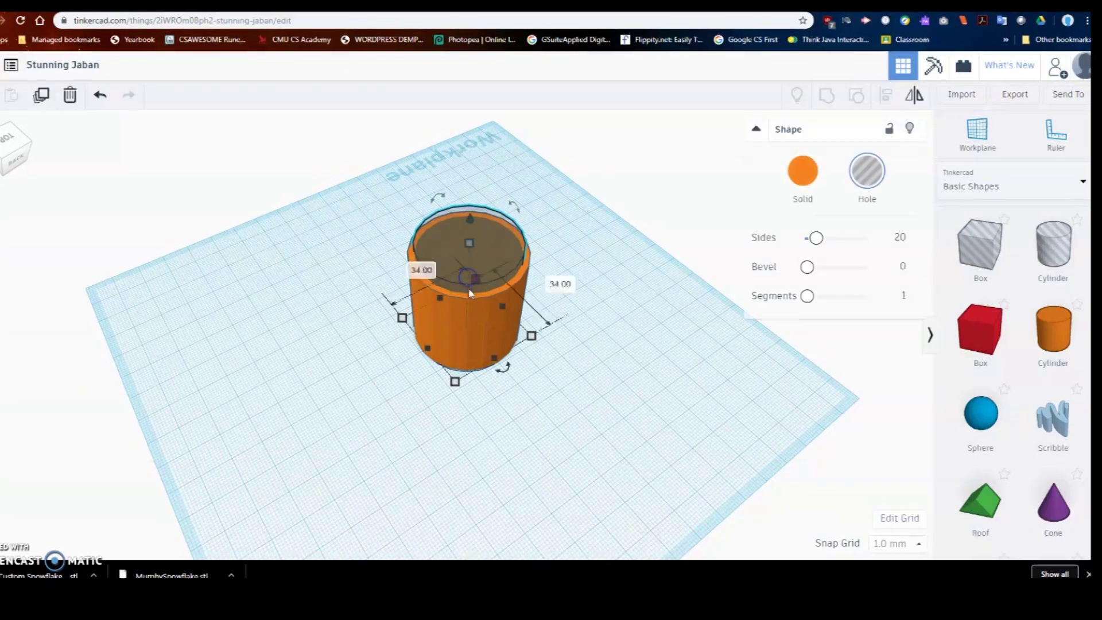
left_click(516, 303, "shift")
left_click(825, 103)
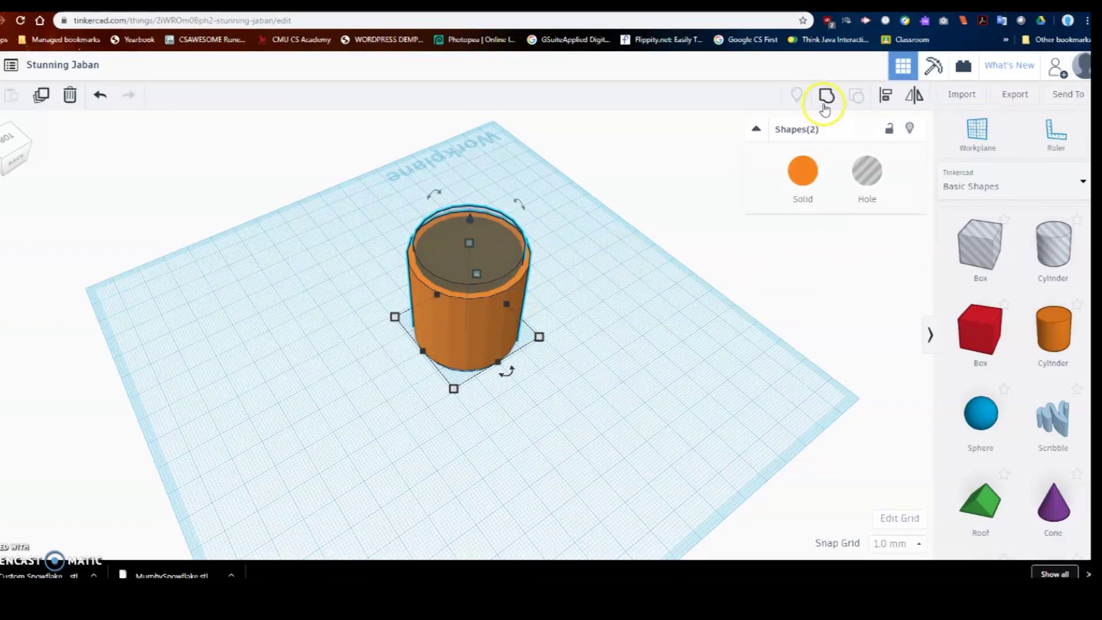
right_click_drag(585, 276, 496, 377)
scroll(485, 327, "up", 5)
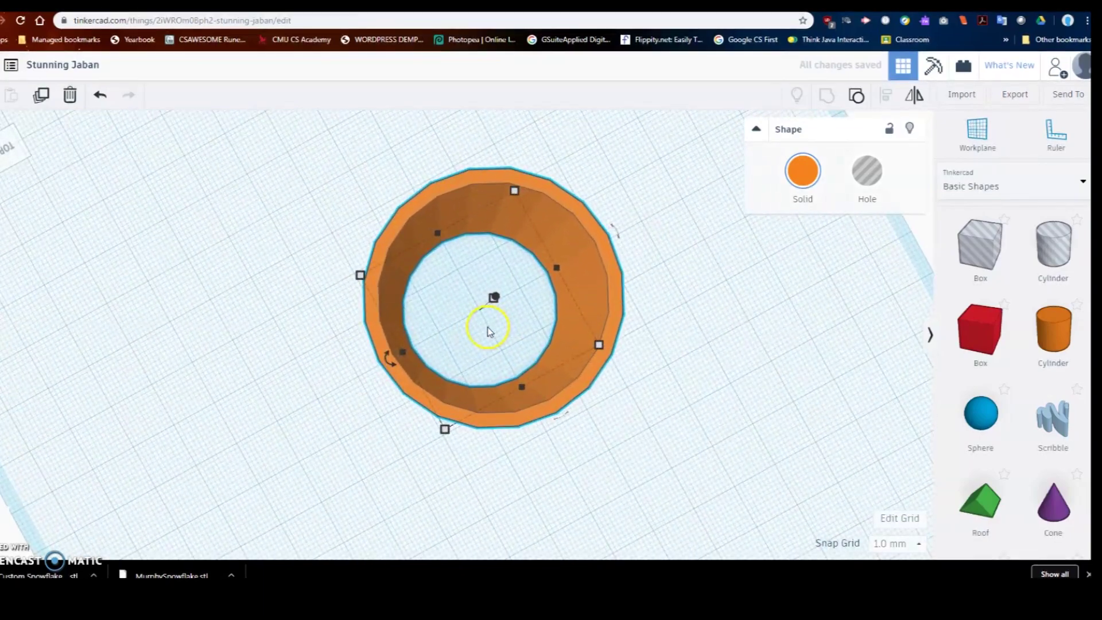
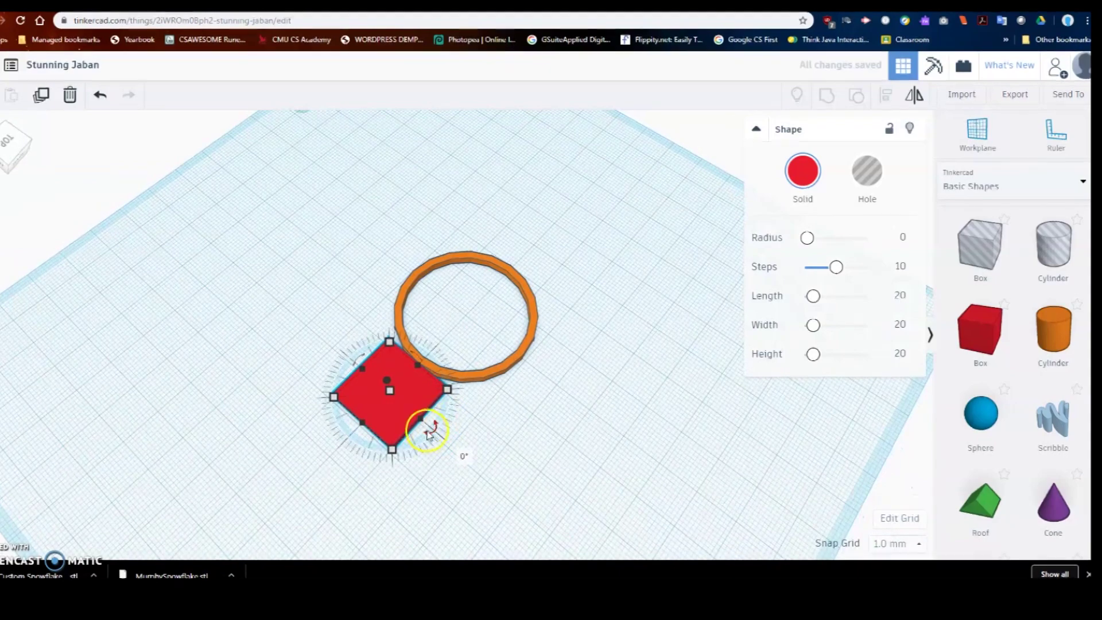
Step: Narrow the red box to about 3 mm and place the resulting bar across the edge of the orange ring
left_click_drag(419, 421, 377, 393)
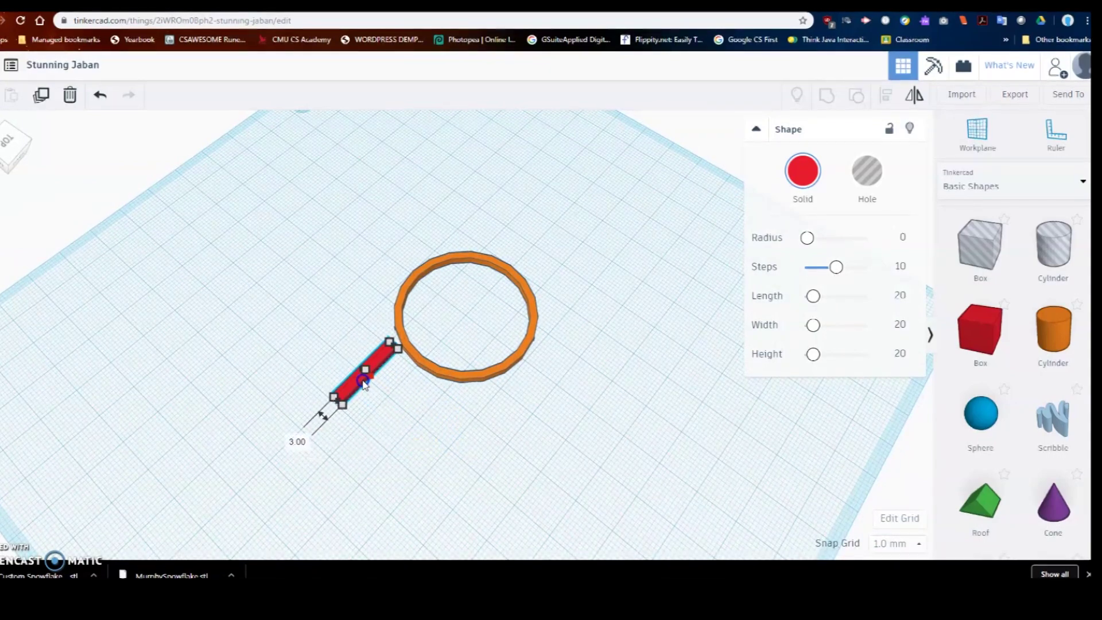
right_click_drag(379, 397, 394, 328)
left_click_drag(370, 364, 445, 344)
right_click_drag(491, 356, 383, 402)
scroll(459, 353, "up", 10)
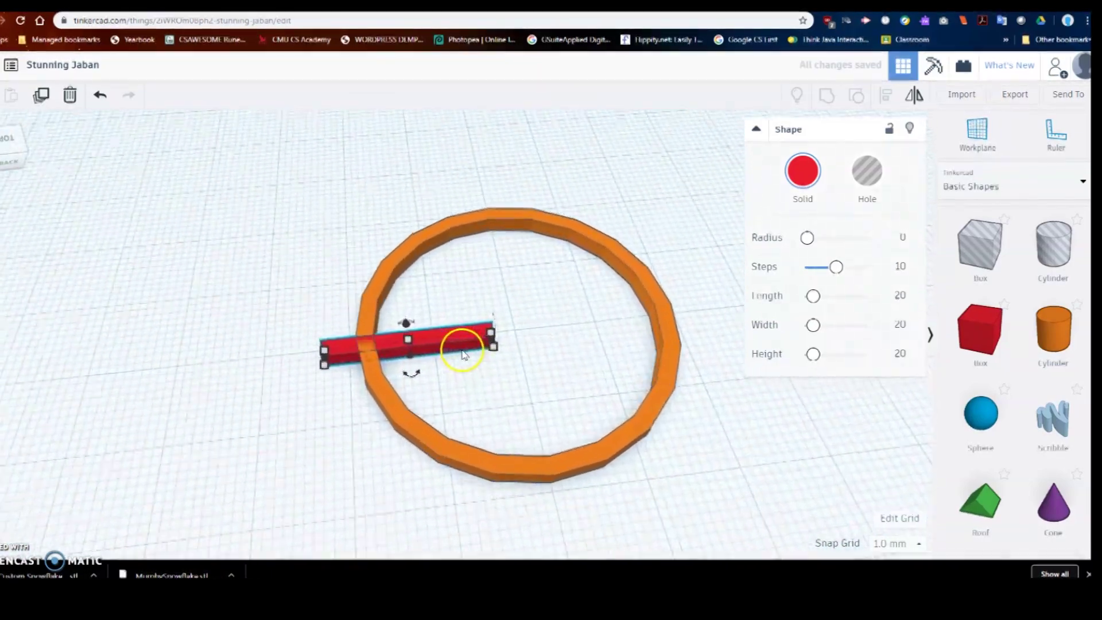
Step: Shift the red bar 1 mm sideways while keeping it across the ring's edge
right_click_drag(479, 336, 522, 486)
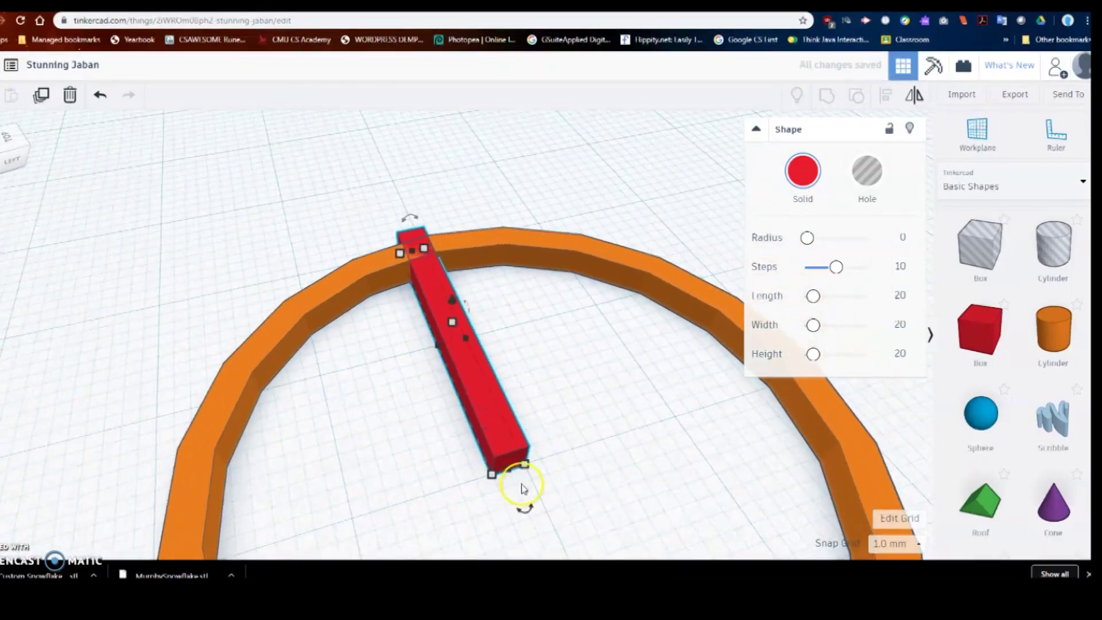
left_click(505, 425)
left_click_drag(511, 420, 519, 466)
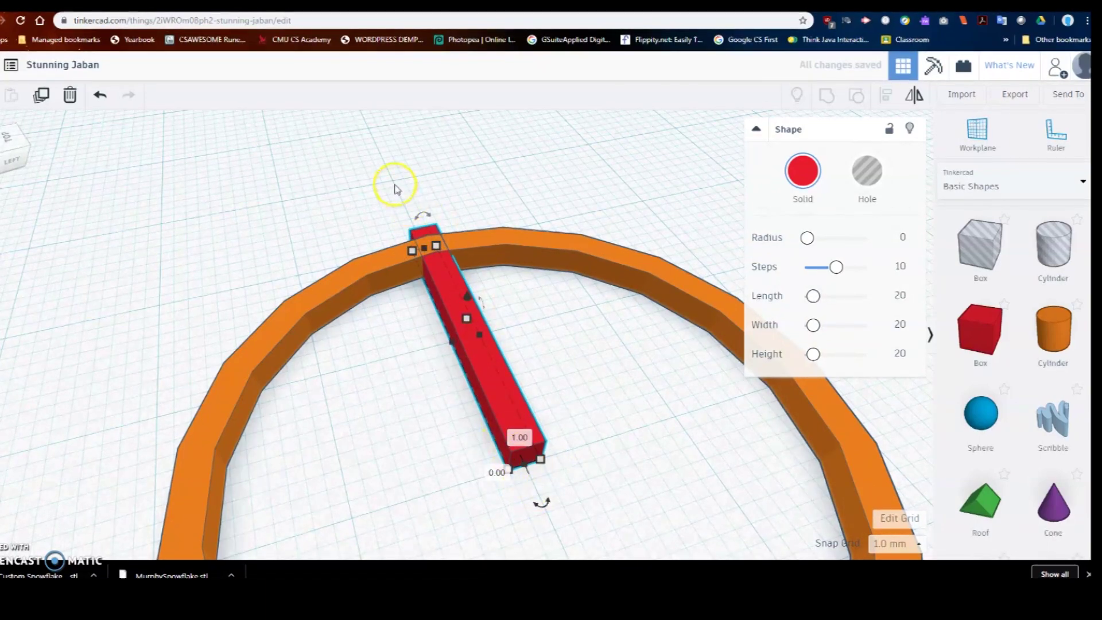
Step: Lengthen the red bar outward from the ring to 60 mm, keeping it 2 mm wide
scroll(482, 319, "down", 4)
right_click_drag(430, 349, 622, 377)
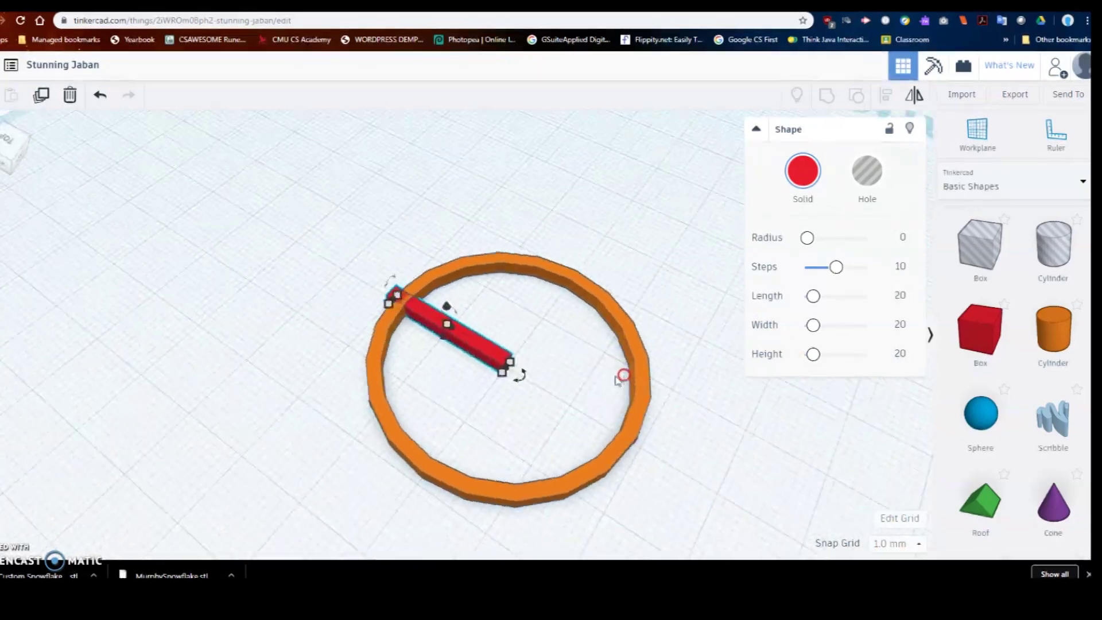
right_click_drag(404, 336, 480, 391)
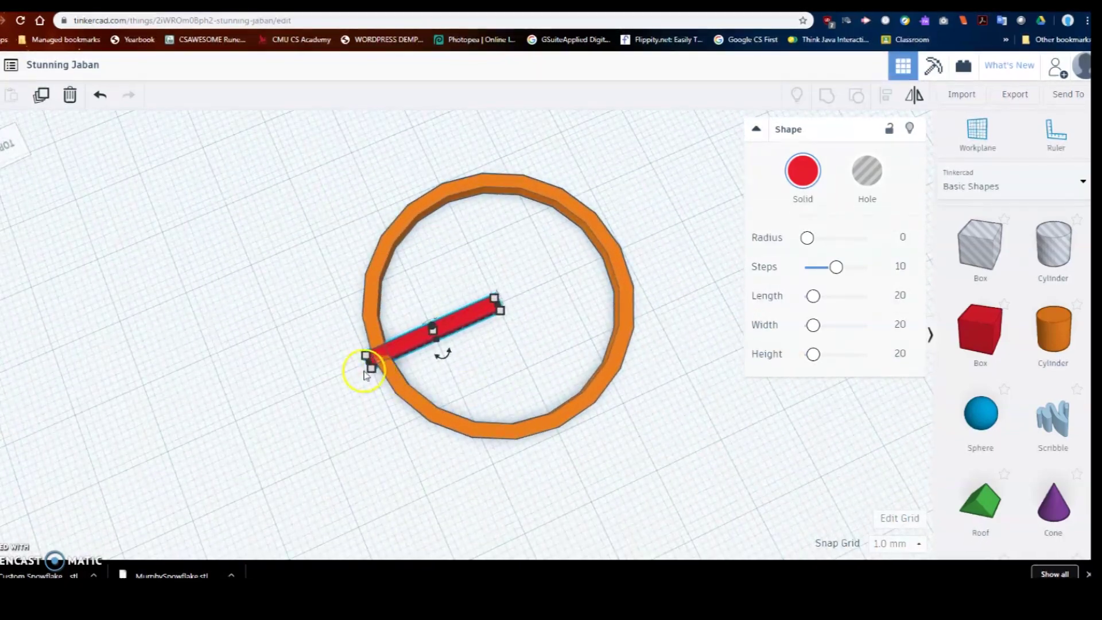
left_click_drag(370, 368, 115, 488)
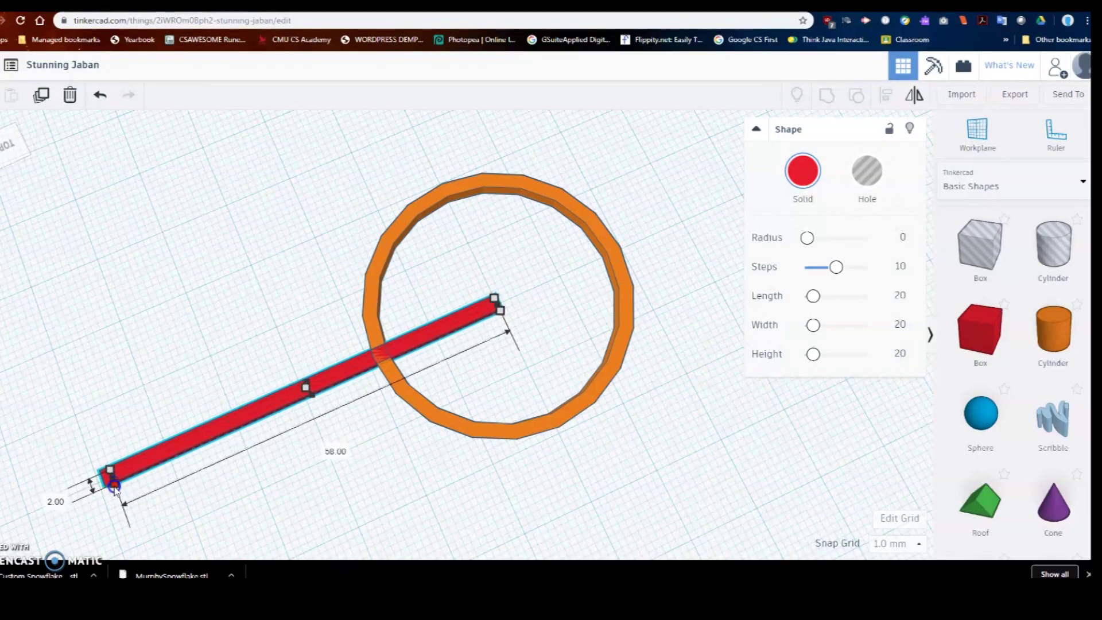
left_click_drag(110, 492, 112, 492)
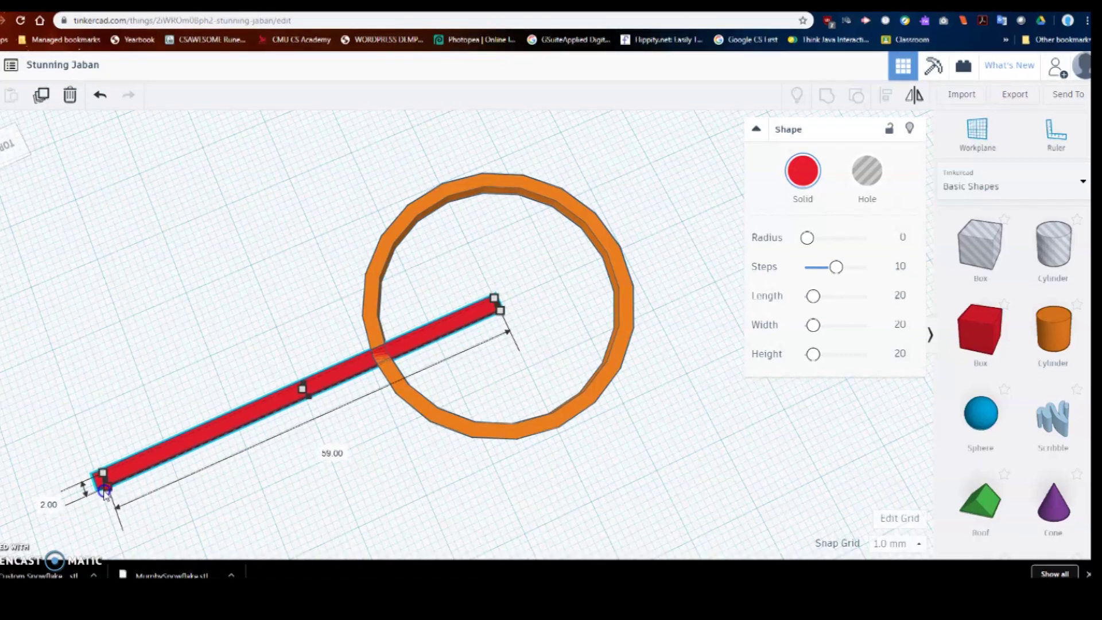
left_click_drag(105, 493, 106, 494)
right_click_drag(315, 485, 322, 408)
scroll(244, 448, "down", 4)
right_click_drag(231, 455, 294, 411)
scroll(294, 411, "up", 3)
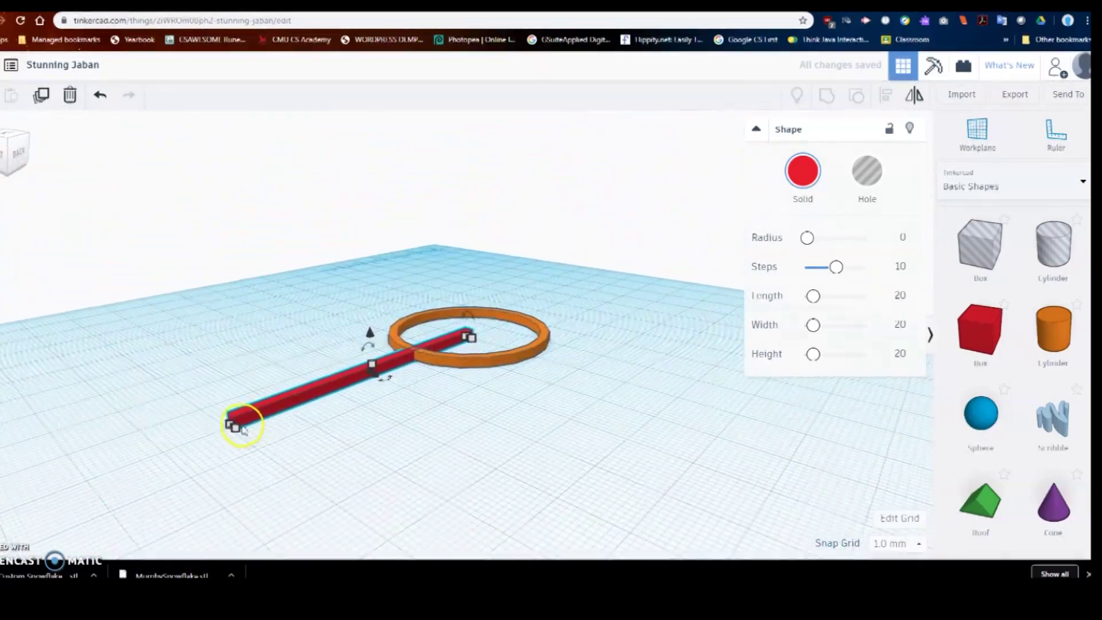
left_click_drag(232, 426, 226, 434)
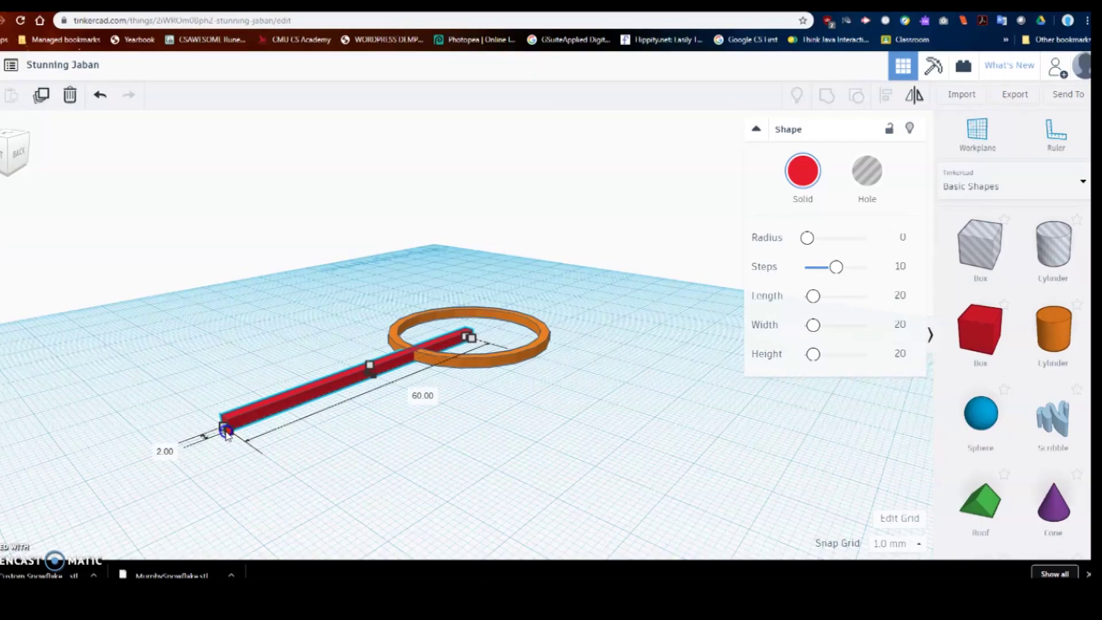
Step: Duplicate the 60 mm bar and place the copy parallel to it, 32 mm to its side
right_click_drag(511, 356, 401, 394)
right_click_drag(401, 499, 426, 468)
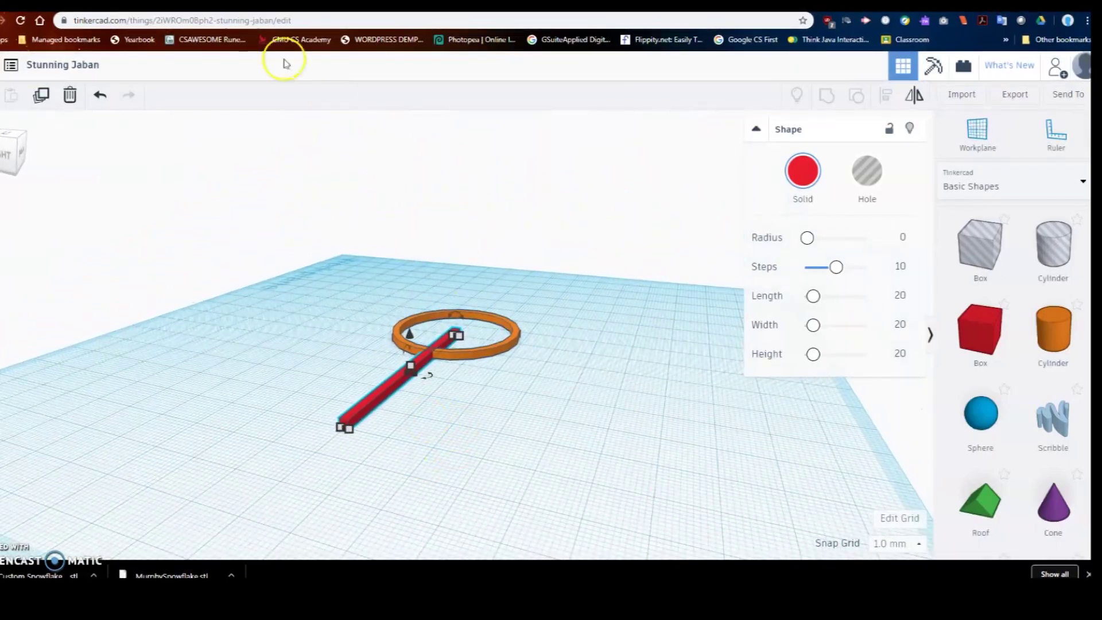
left_click(229, 6)
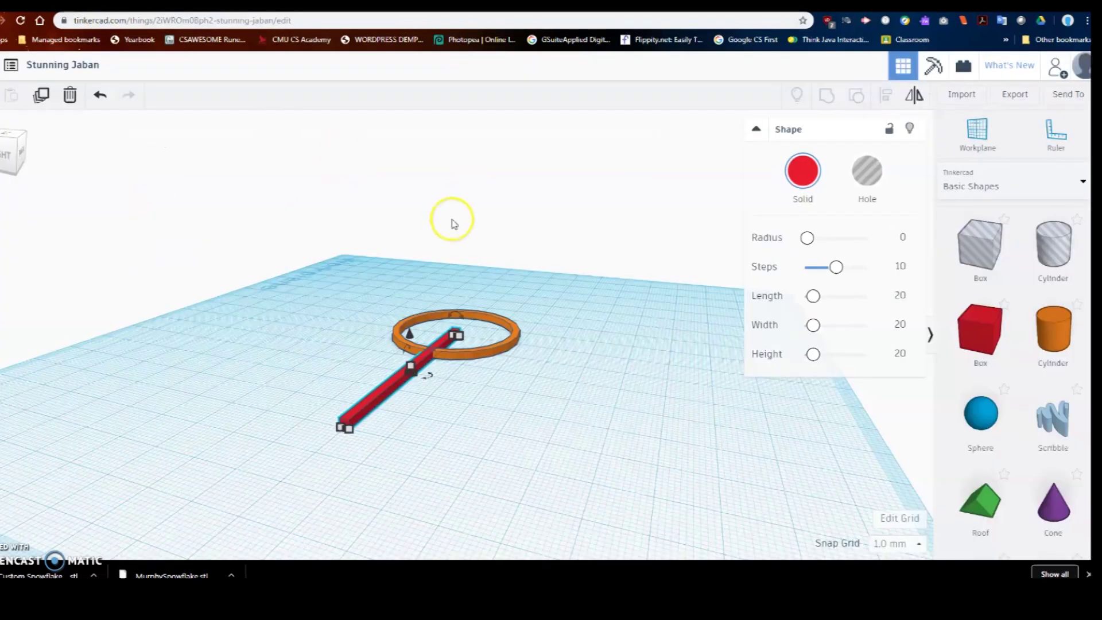
mouse_move(414, 376)
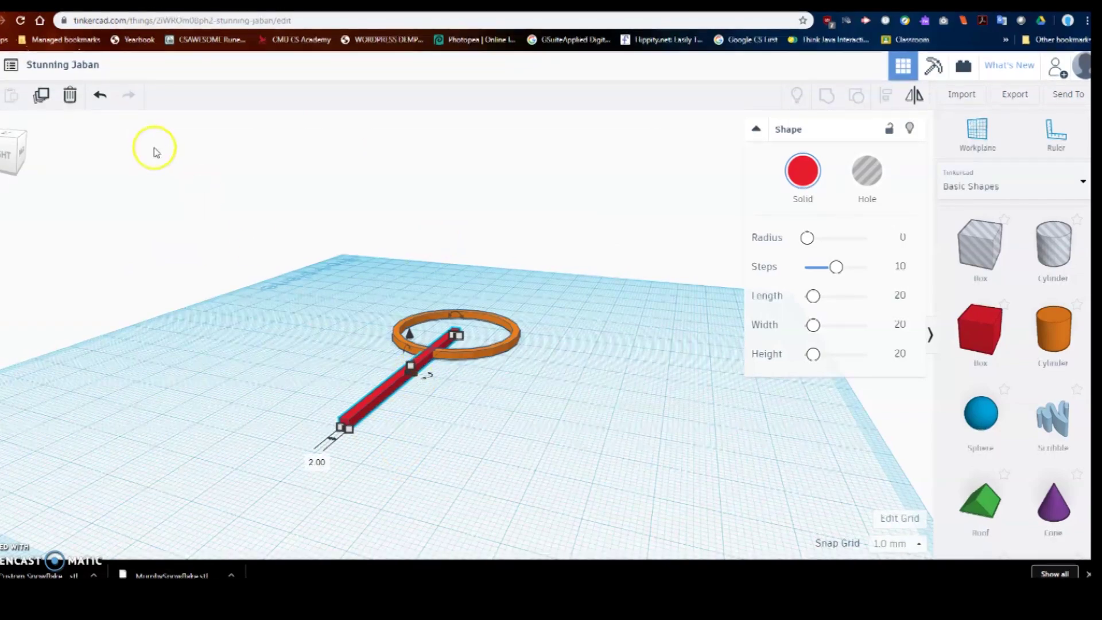
left_click(43, 97)
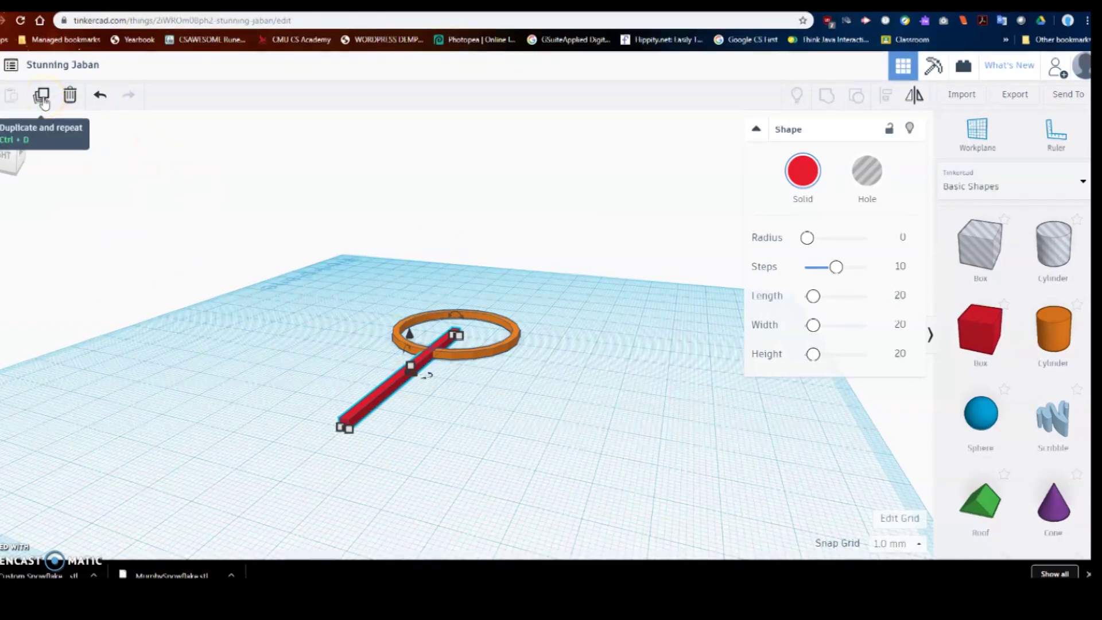
left_click_drag(394, 374, 558, 425)
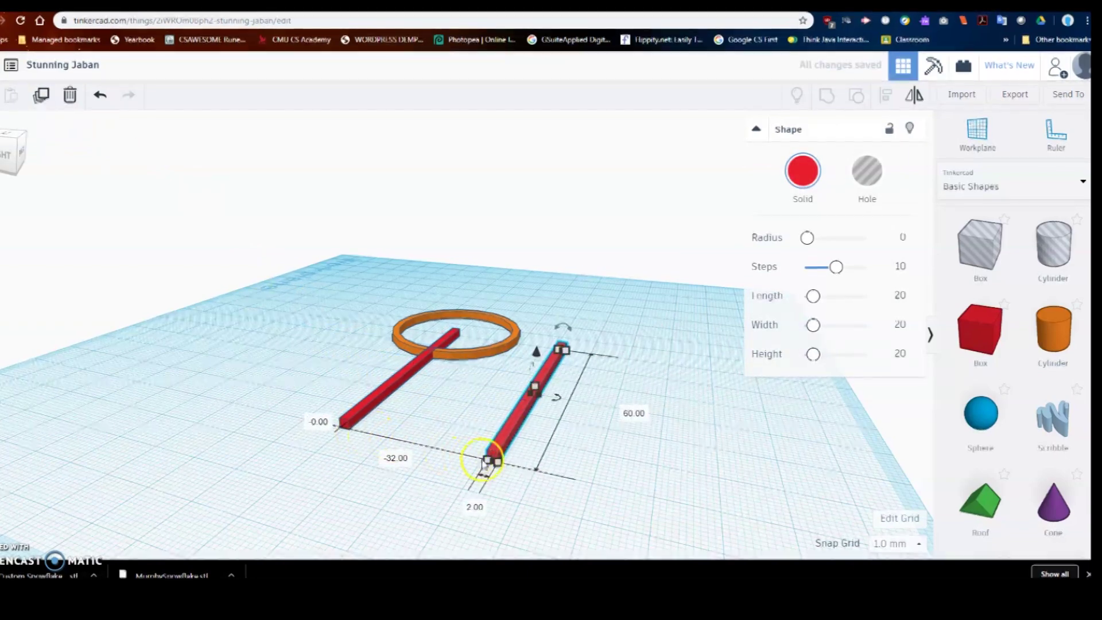
Step: Shorten the copied bar to 19 mm from the end nearest the ring
right_click_drag(526, 450, 591, 376)
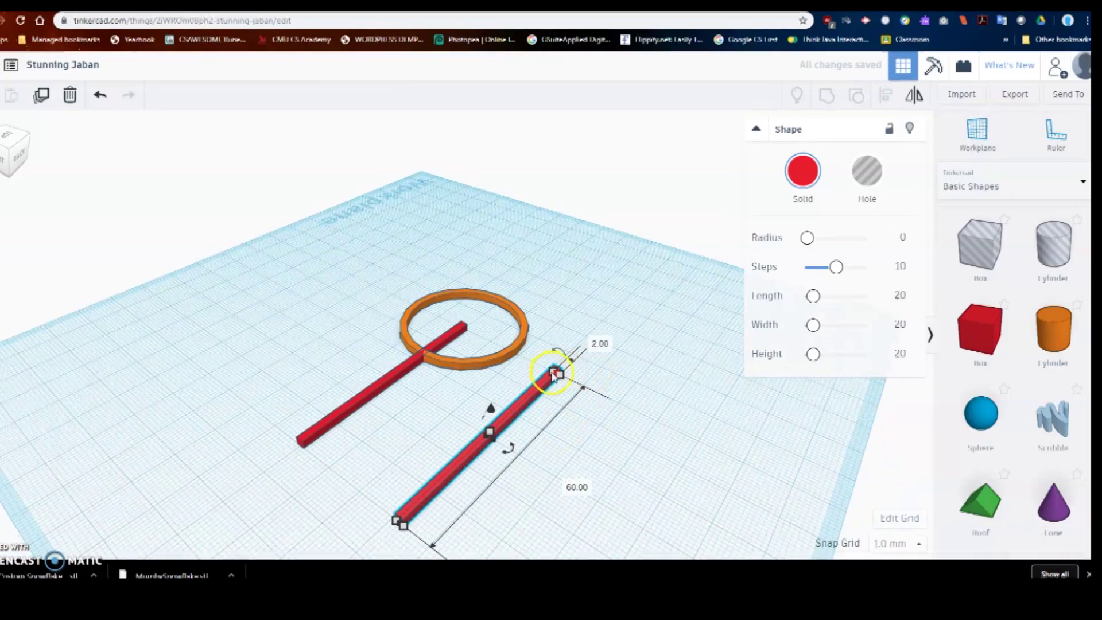
left_click_drag(558, 375, 452, 478)
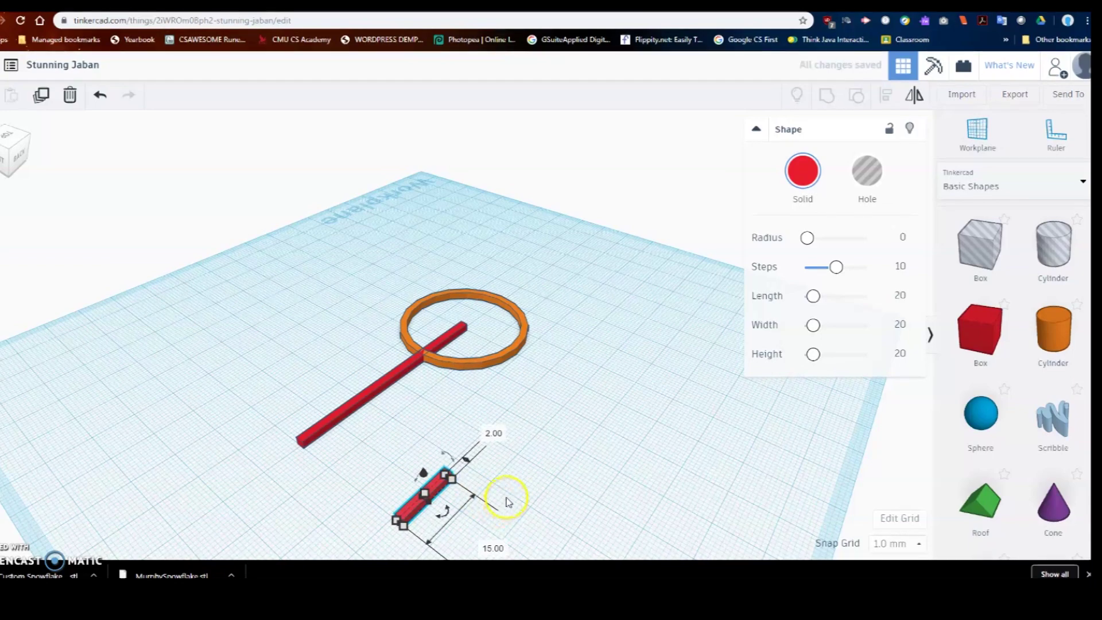
left_click_drag(452, 486, 465, 476)
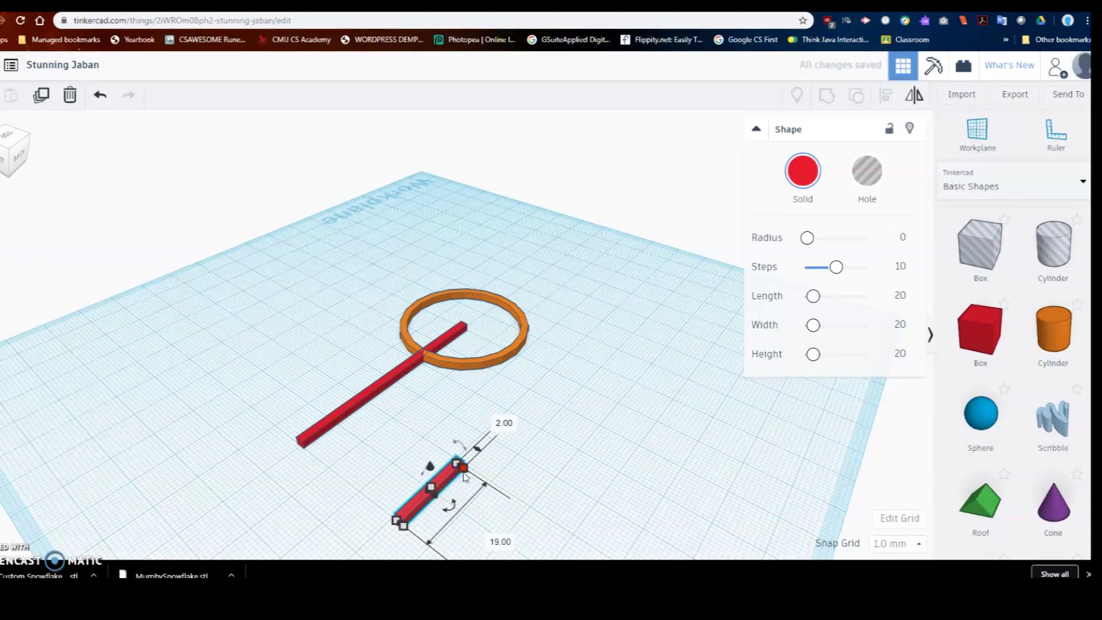
Step: Duplicate the 19 mm bar, set the copy apart from it and shorten the copy to about 7 mm
scroll(464, 475, "down", 2)
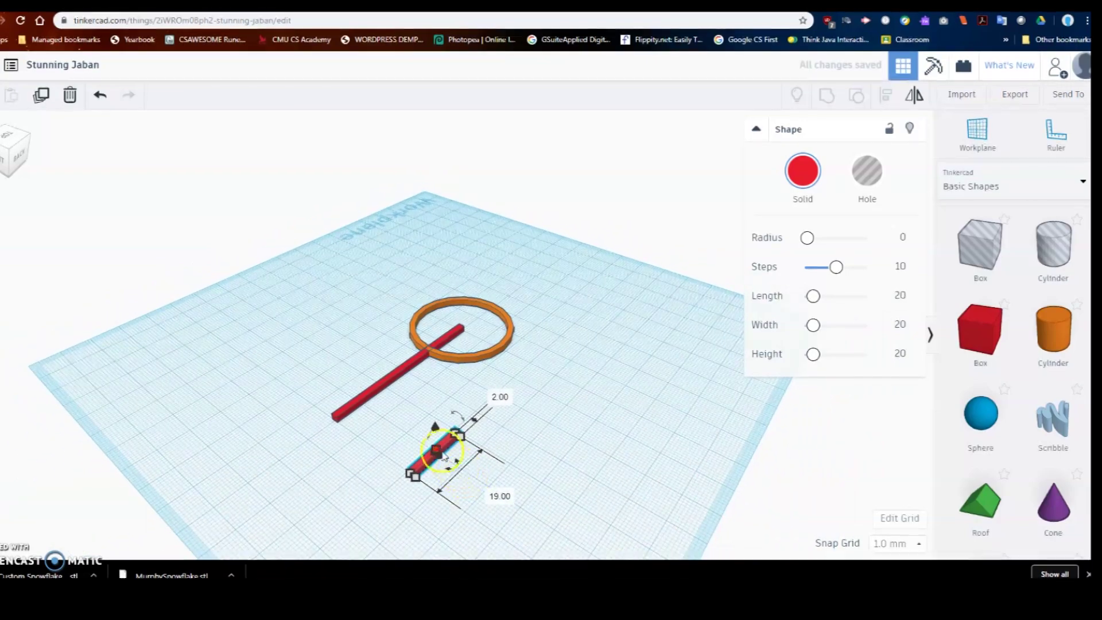
left_click(41, 95)
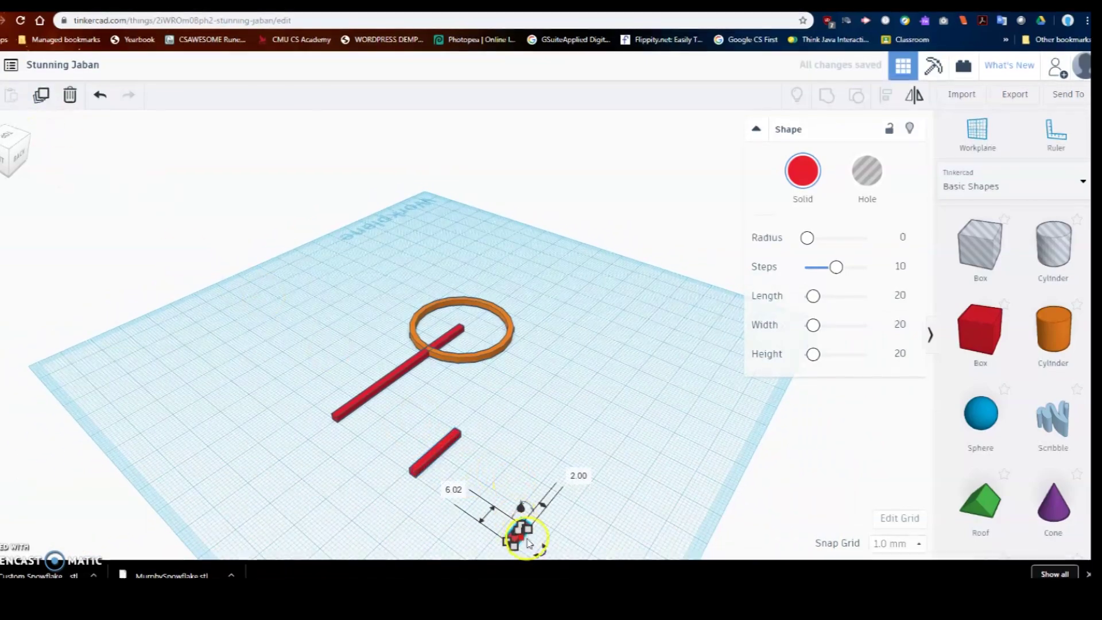
scroll(467, 516, "down", 3)
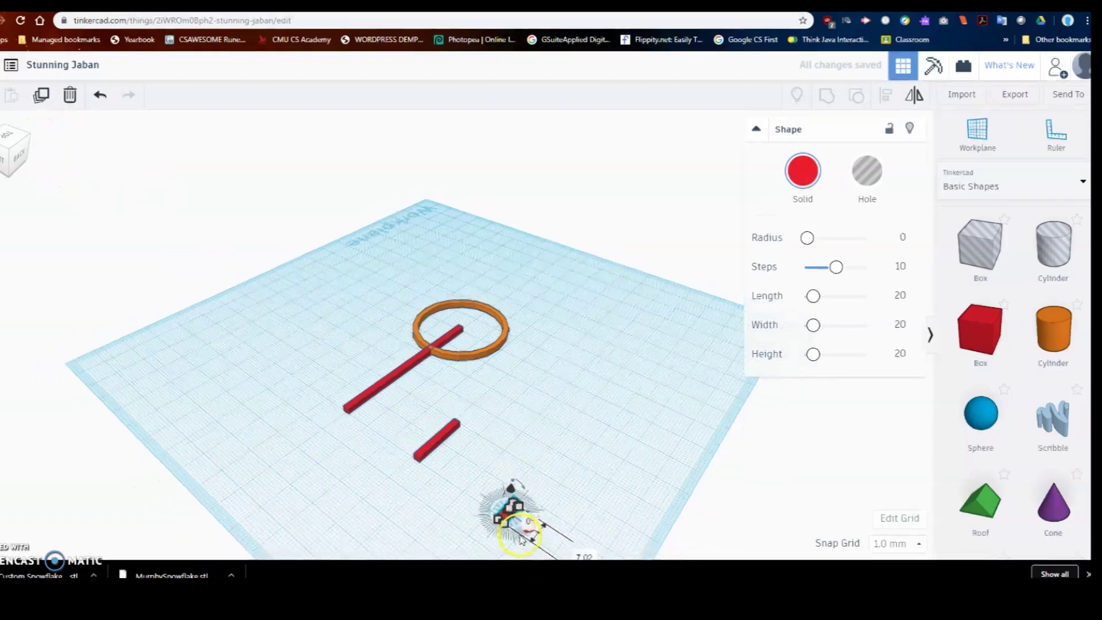
left_click(498, 489)
left_click_drag(497, 485, 465, 464)
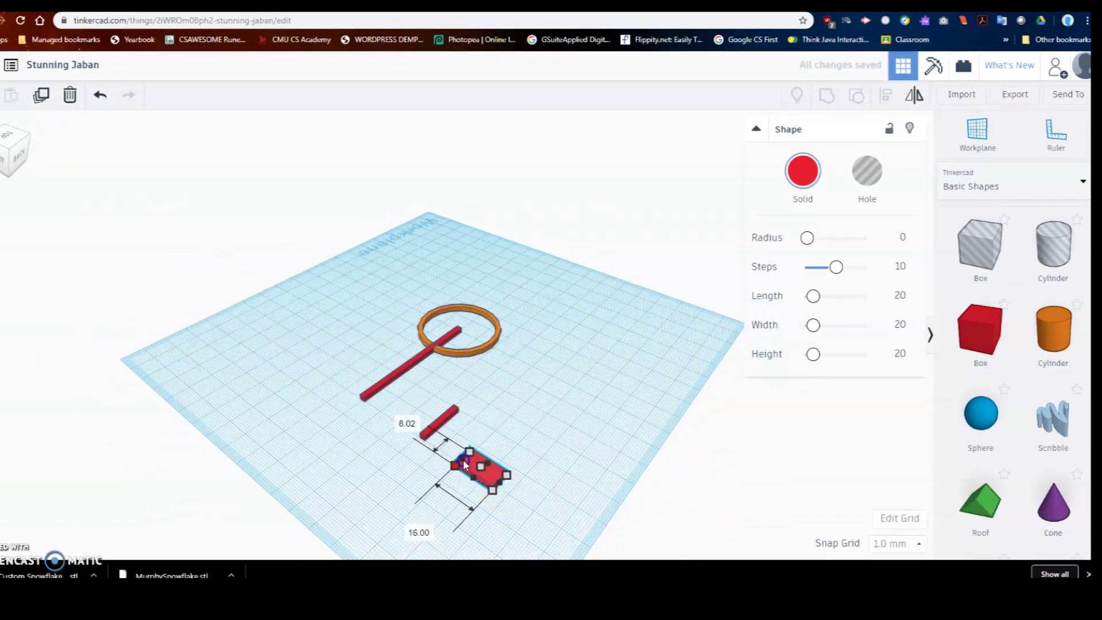
key("ctrl+z")
scroll(516, 492, "up", 2)
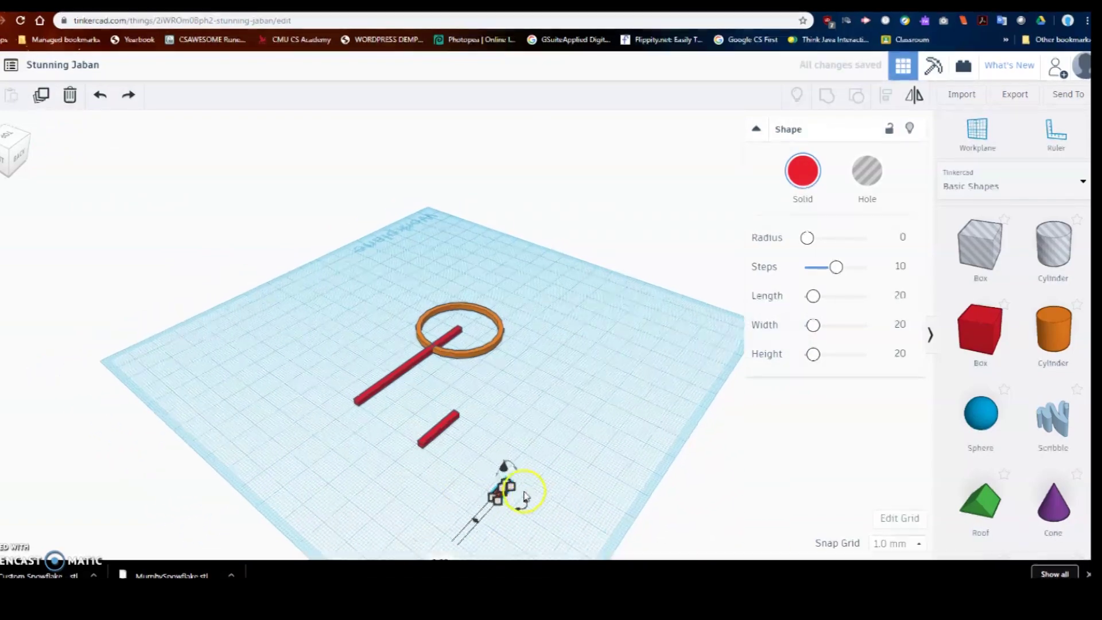
Step: Nudge the shortest bar across the workplane until it sits between the 60 mm bar and the 19 mm bar
scroll(561, 484, "down", 2)
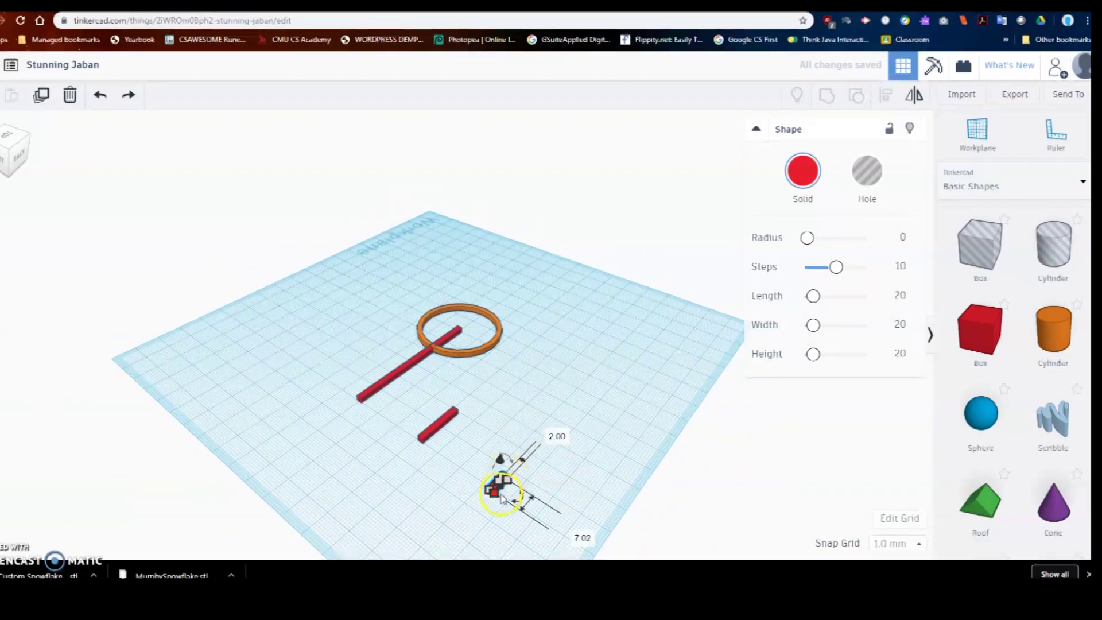
left_click(458, 498)
left_click(499, 486)
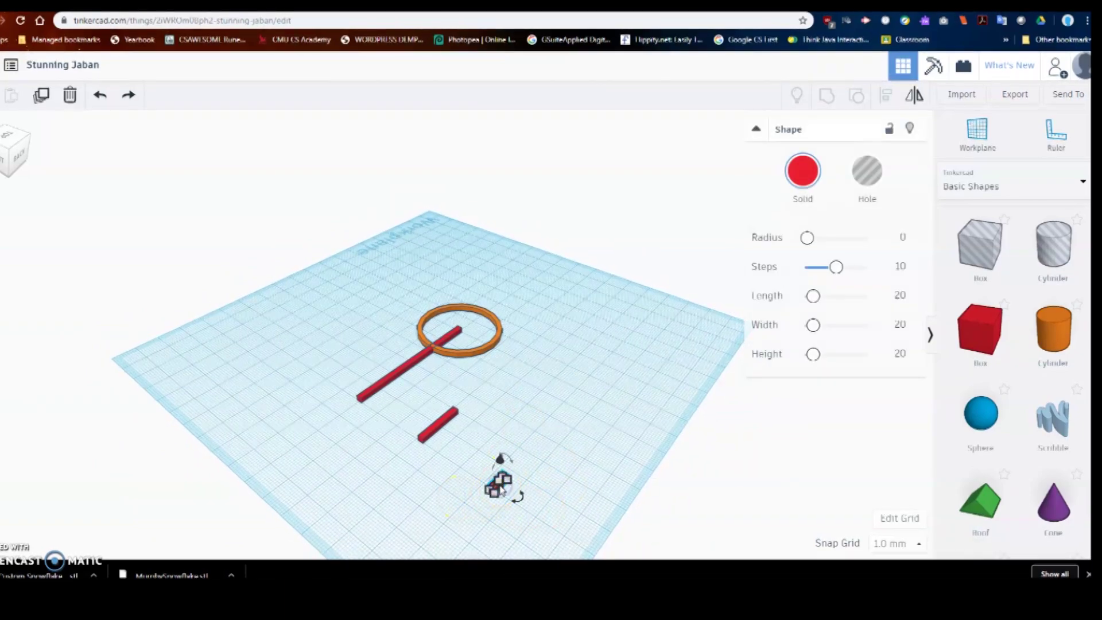
key("Left")
key("Left")
key("Left")
key("Left")
key("Left")
key("Left")
key("Left")
key("Left")
key("Left")
key("Left")
key("Left")
key("Left")
key("Left")
key("Left")
key("Left")
key("Left")
key("Left")
key("Left")
key("Left")
key("Left")
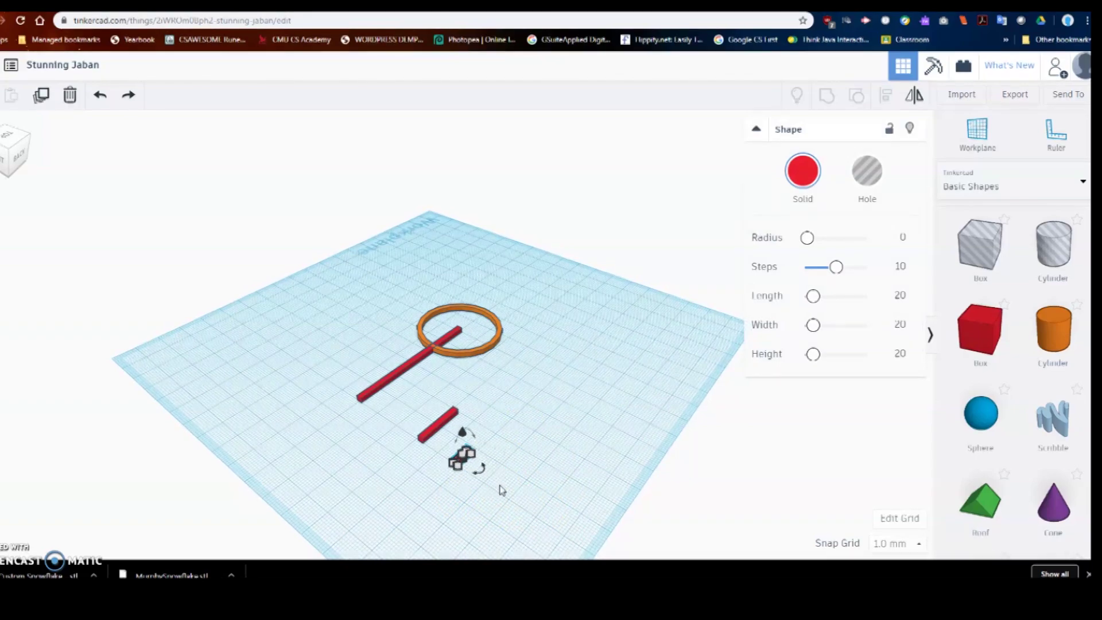
key("Down")
key("Down")
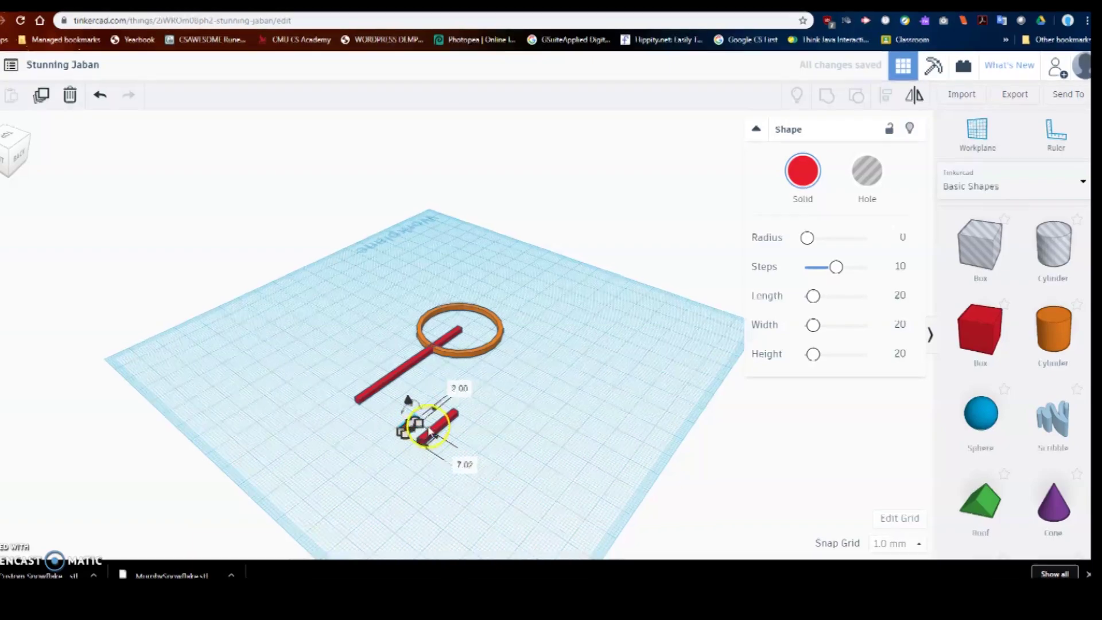
scroll(433, 418, "up", 3)
middle_click_drag(420, 474, 471, 379)
scroll(423, 421, "up", 2)
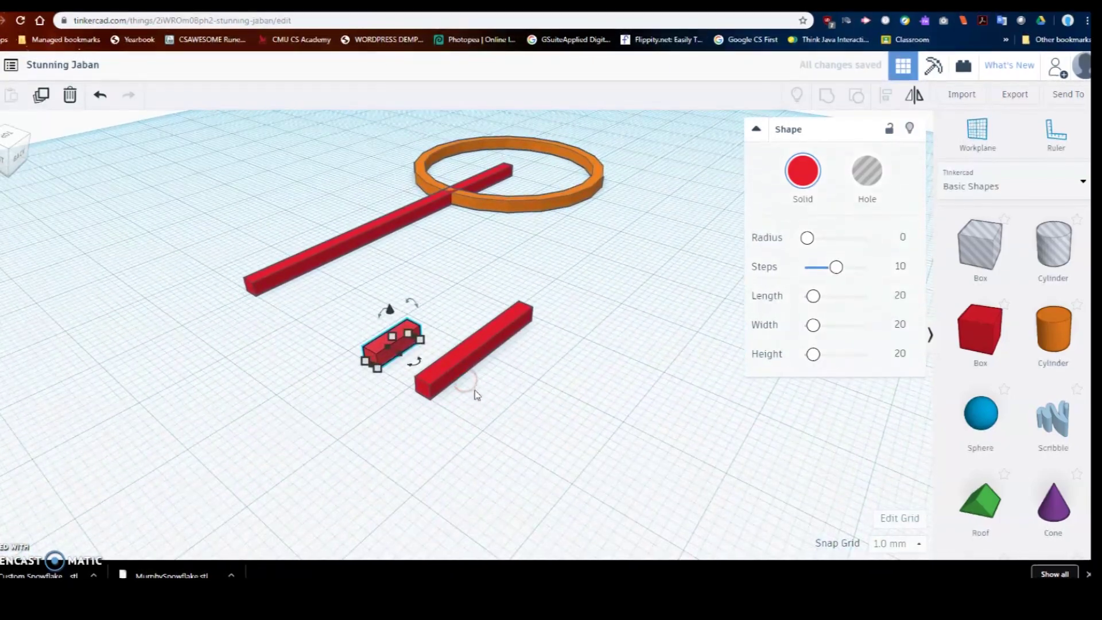
Step: Lengthen the shortest bar to 10 mm, keeping it between the 60 mm bar and the 19 mm bar
right_click_drag(485, 406, 307, 320)
left_click_drag(298, 326, 323, 322)
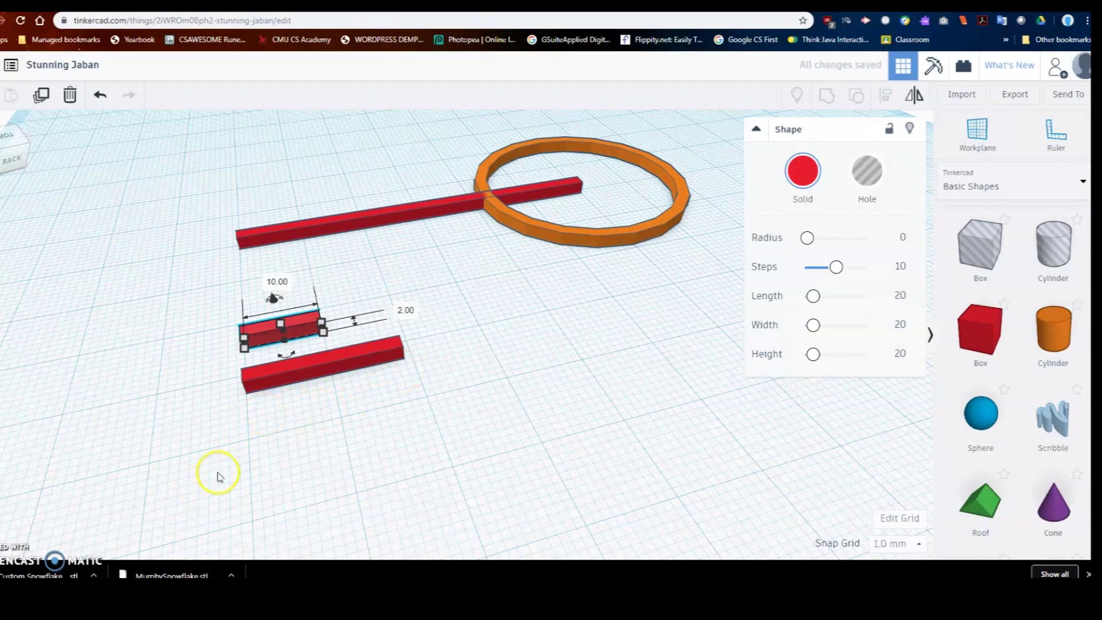
scroll(393, 467, "down", 6)
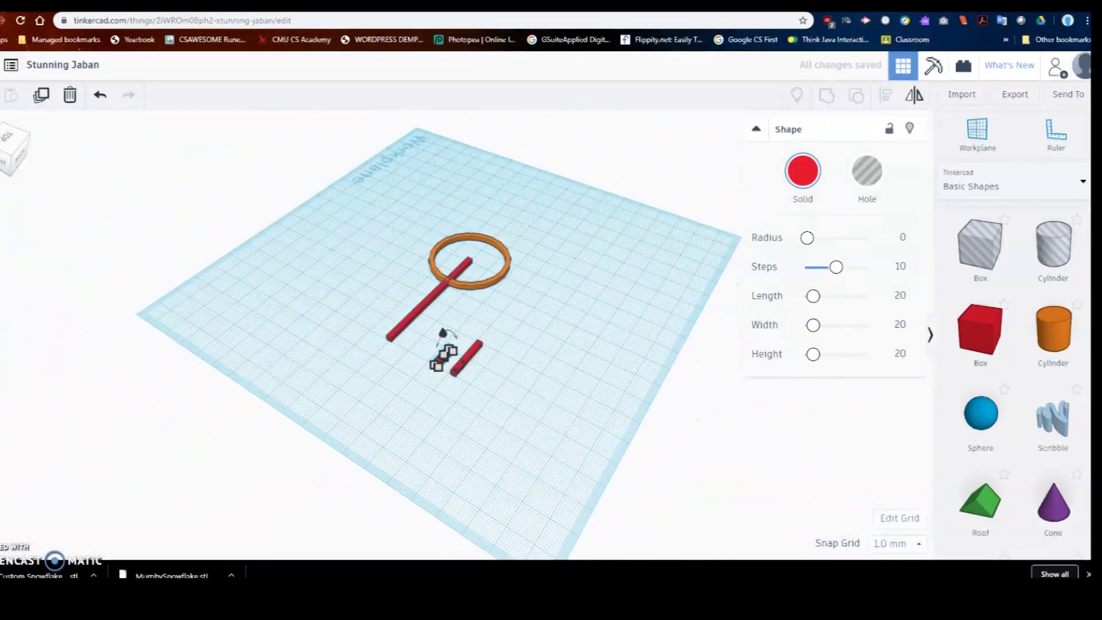
right_click_drag(479, 393, 436, 383)
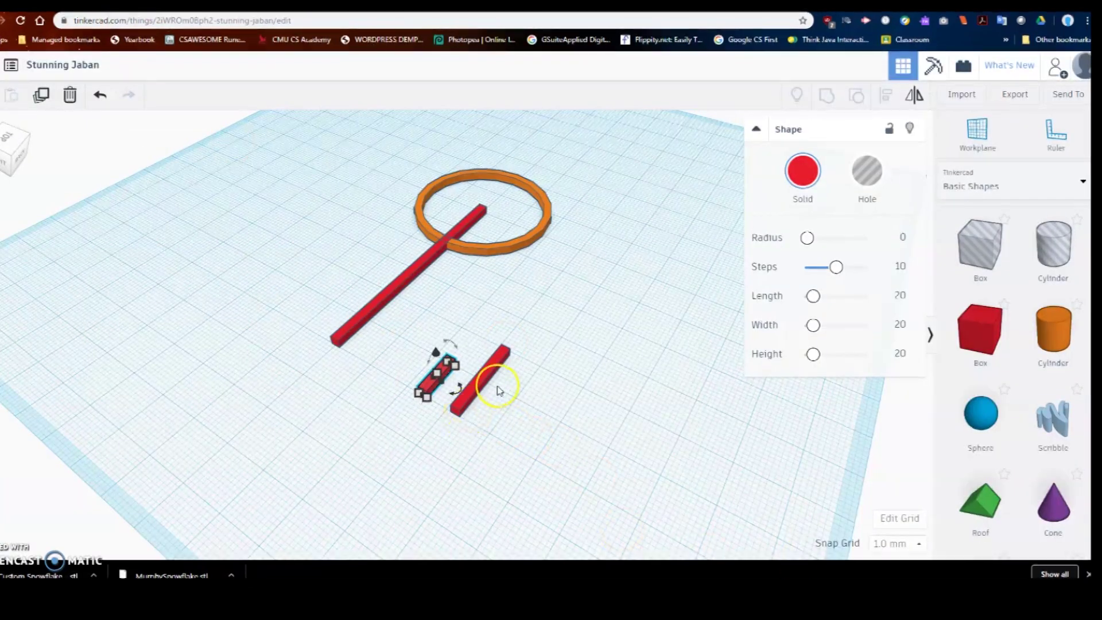
left_click(428, 392)
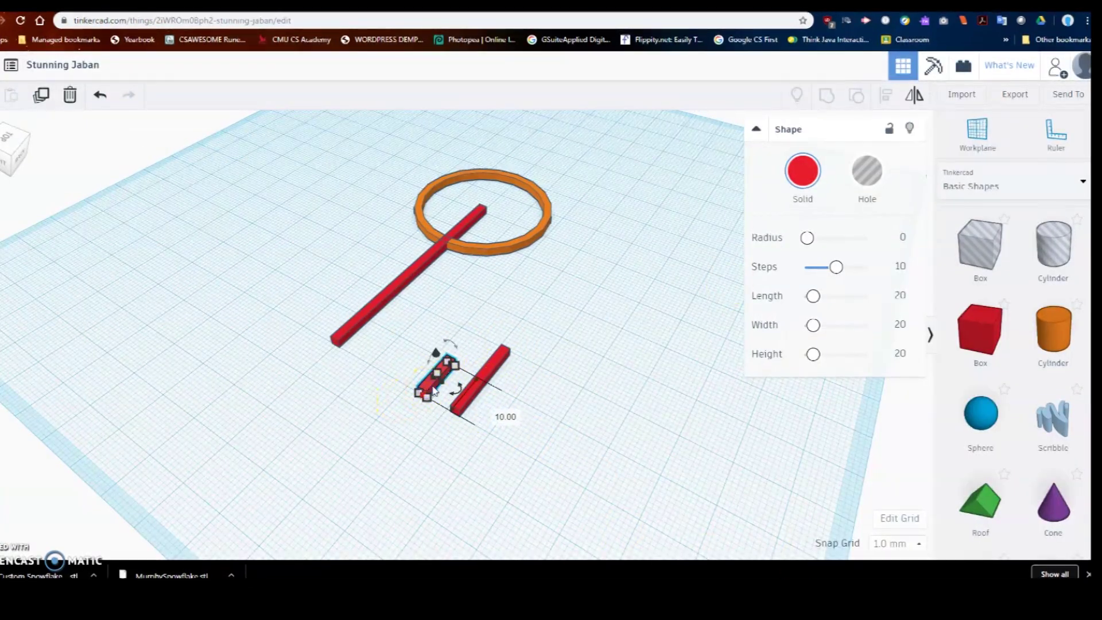
Step: Rotate the 10 mm bar 45 degrees on the workplane so the end nearer the ring points toward the 60 mm bar
right_click_drag(407, 410, 509, 476)
scroll(511, 472, "up", 3)
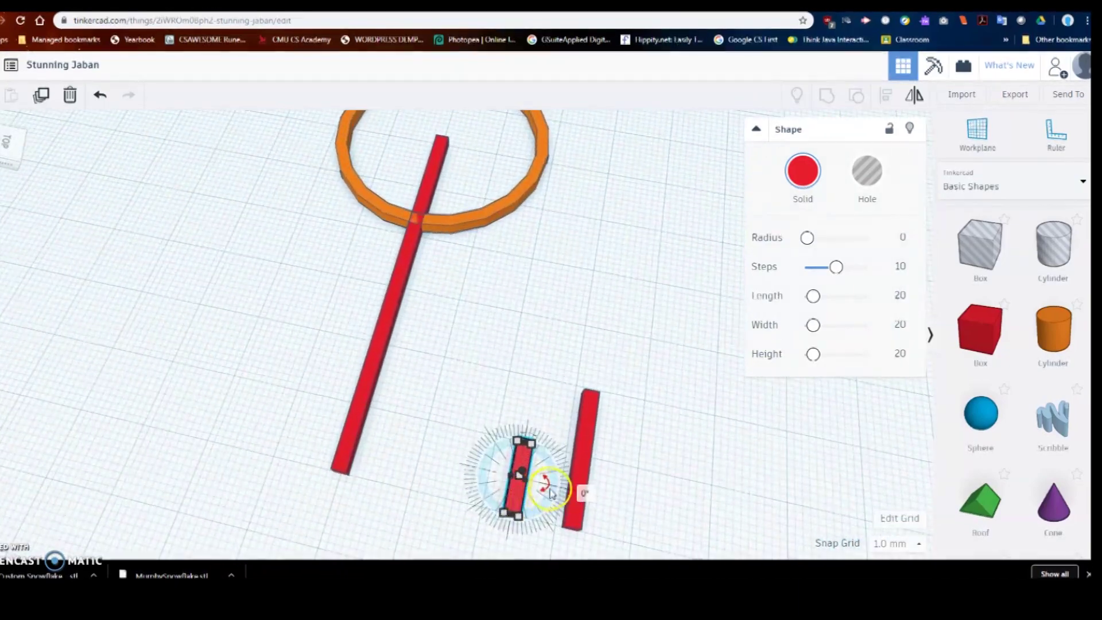
scroll(546, 462, "up", 5)
scroll(457, 310, "up", 1)
right_click_drag(452, 312, 484, 336)
scroll(483, 337, "down", 3)
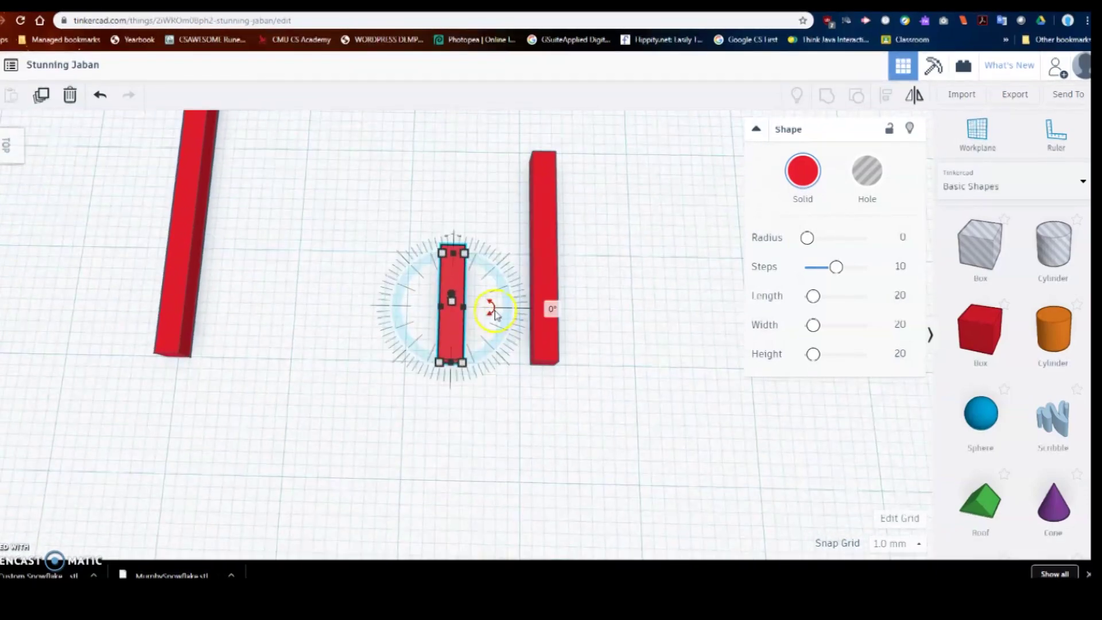
left_click_drag(492, 314, 488, 283)
left_click_drag(478, 336, 478, 336)
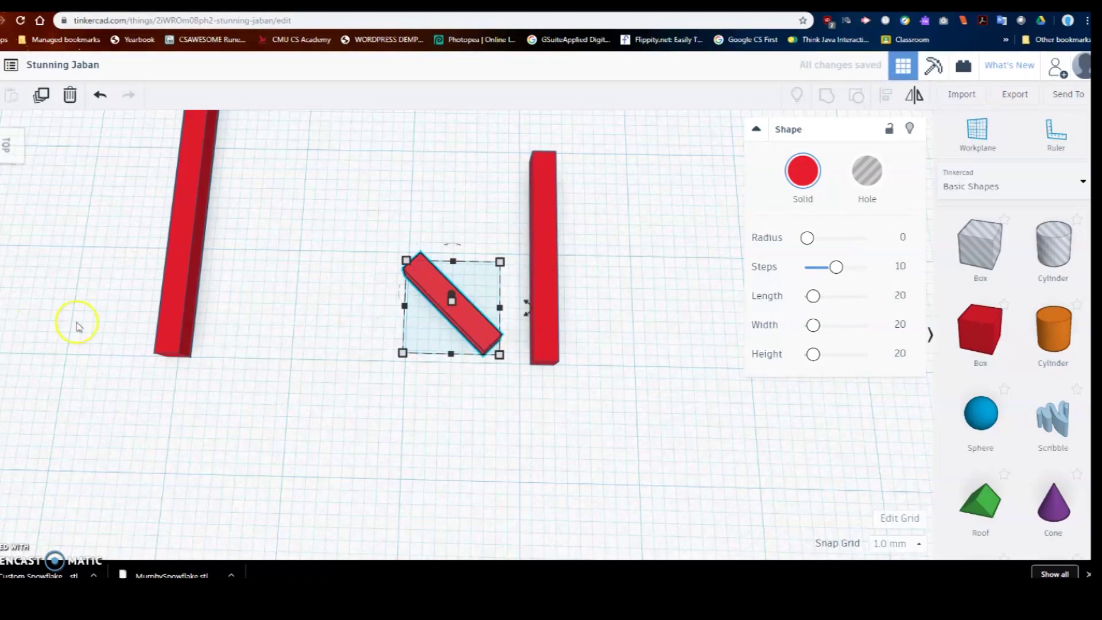
Step: Nudge the angled 10 mm bar sideways until its upper end overlaps the 60 mm bar near that bar's free end
key("Left")
key("Left")
key("Left")
key("Left")
key("Left")
key("Left")
key("Left")
key("Right")
key("Right")
key("Right")
key("Right")
key("Right")
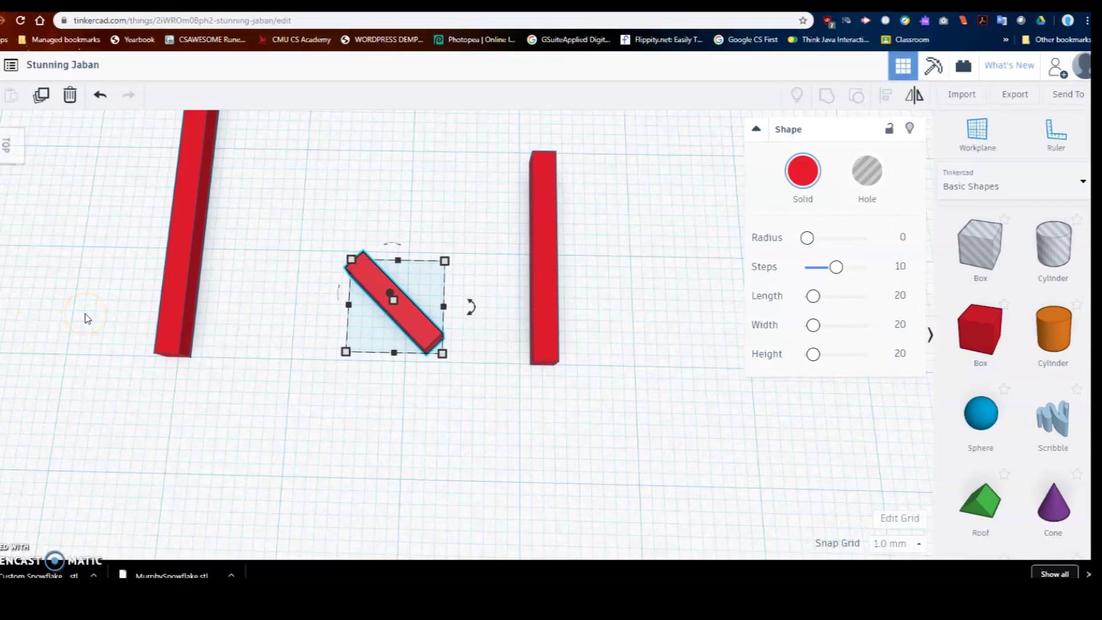
key("Left")
key("Left")
key("Left")
key("Left")
key("Left")
key("Left")
key("Left")
key("Left")
key("Left")
key("Left")
key("Left")
key("Left")
key("Left")
key("Left")
key("Left")
key("Left")
key("Left")
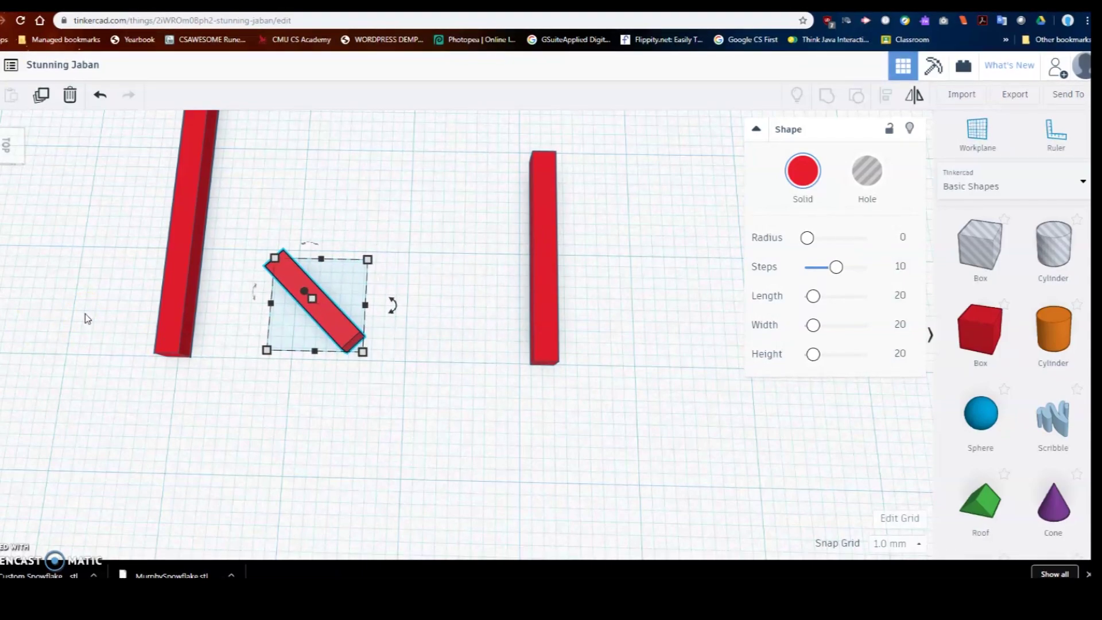
key("Left")
key("Left")
key("Right")
key("Left")
Step: Examine up close how the angled 10 mm bar's corner meets the outer face of the 60 mm bar
right_click_drag(242, 295, 189, 252)
scroll(189, 253, "up", 5)
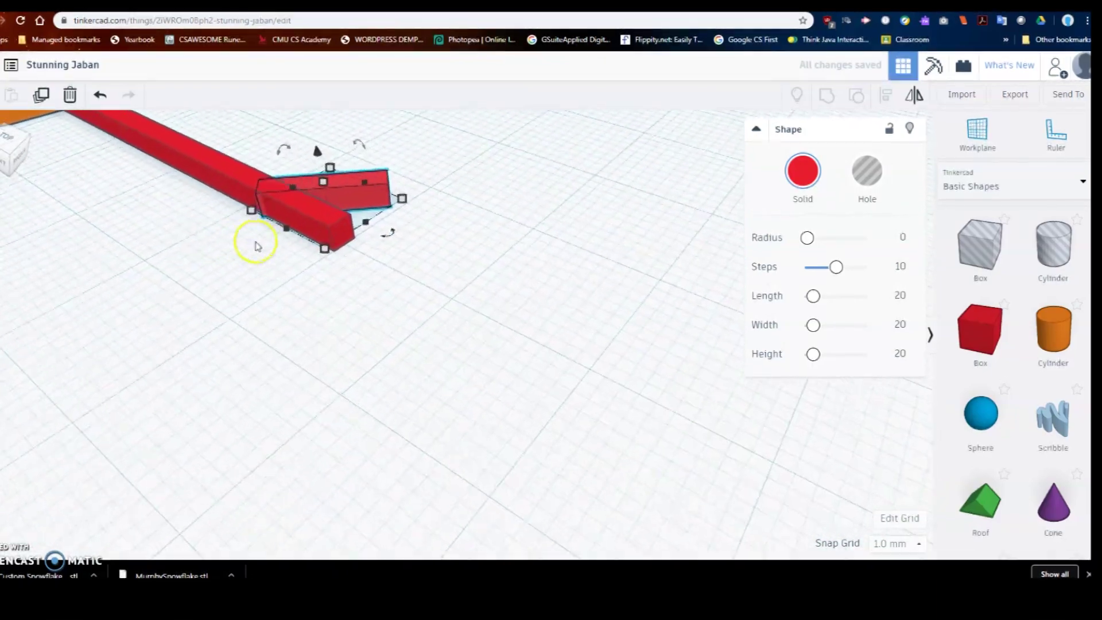
middle_click_drag(177, 193, 345, 296)
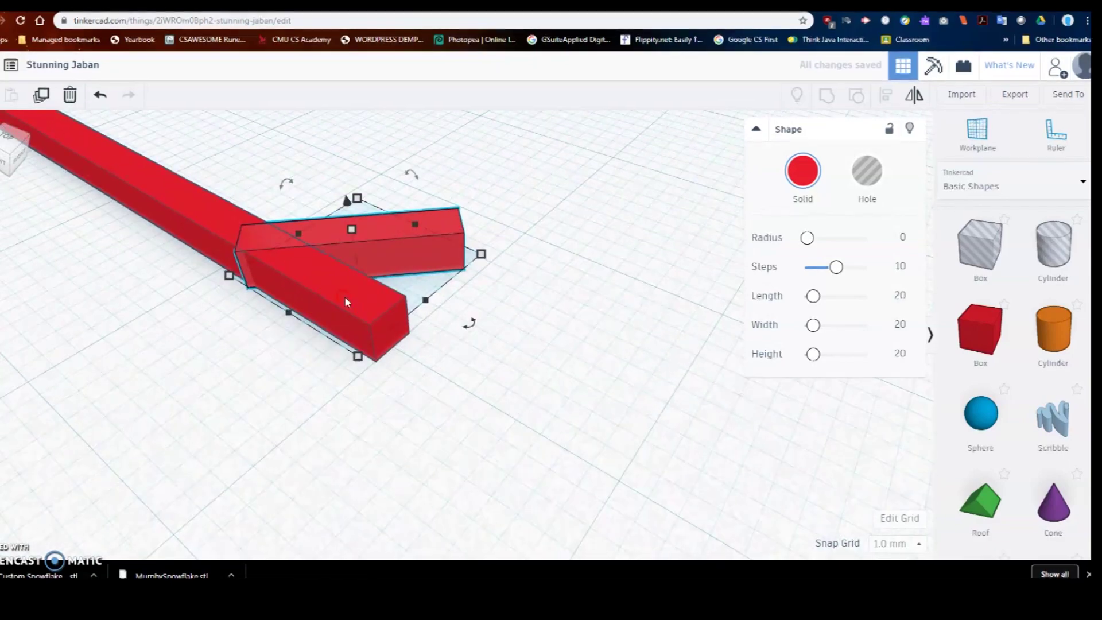
scroll(217, 258, "up", 5)
scroll(172, 253, "down", 3)
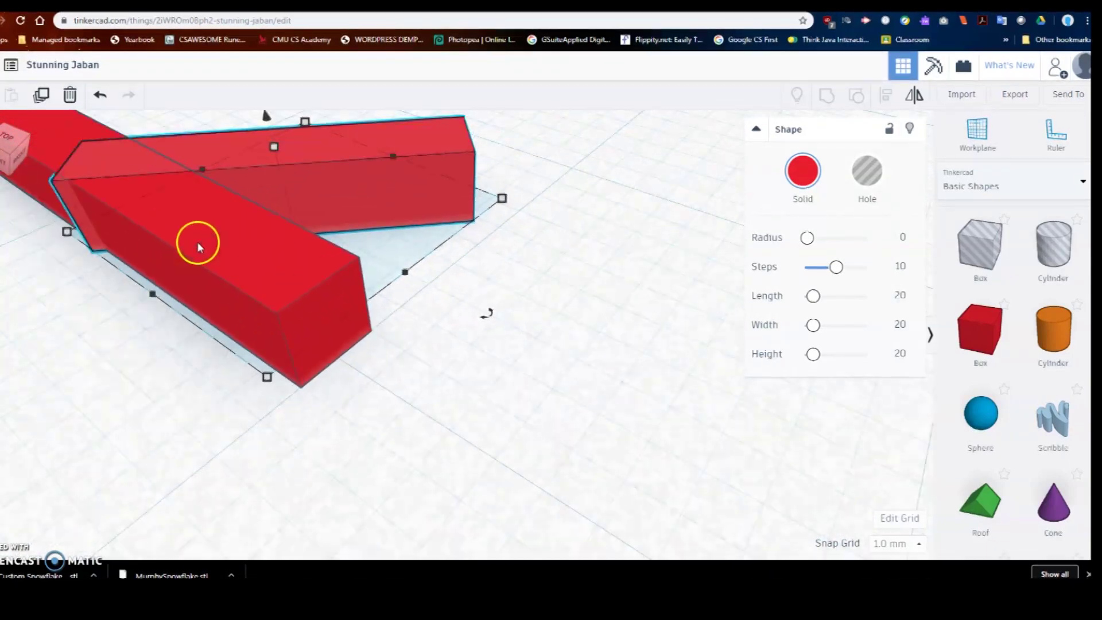
scroll(208, 257, "up", 10)
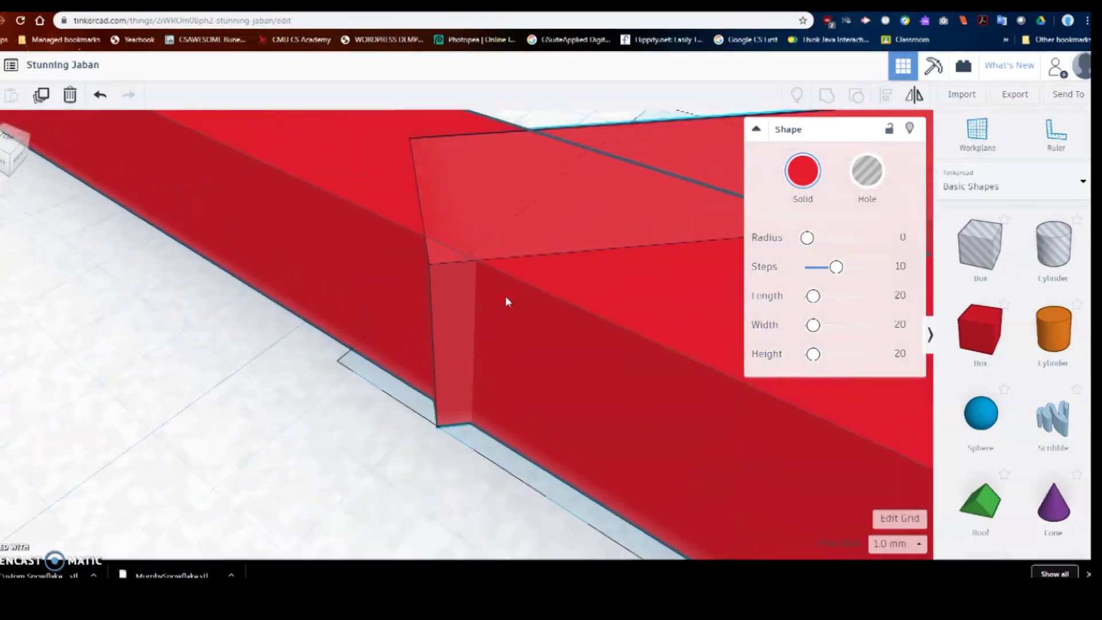
right_click_drag(505, 301, 491, 318)
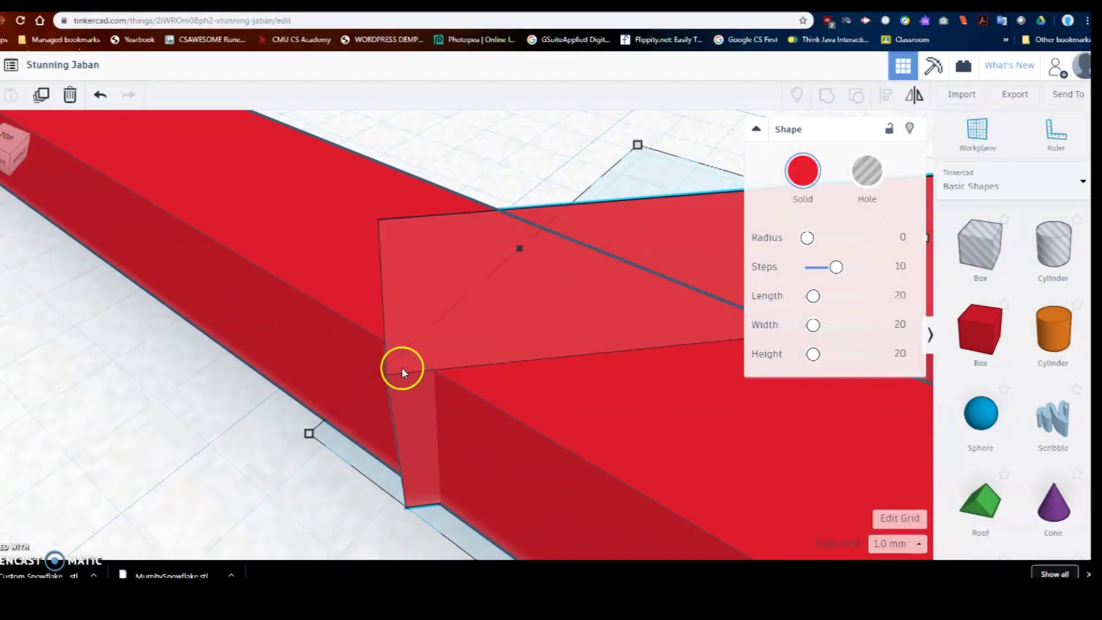
scroll(401, 367, "down", 10)
right_click_drag(484, 364, 318, 370)
left_click(317, 370)
left_click_drag(315, 365, 313, 365)
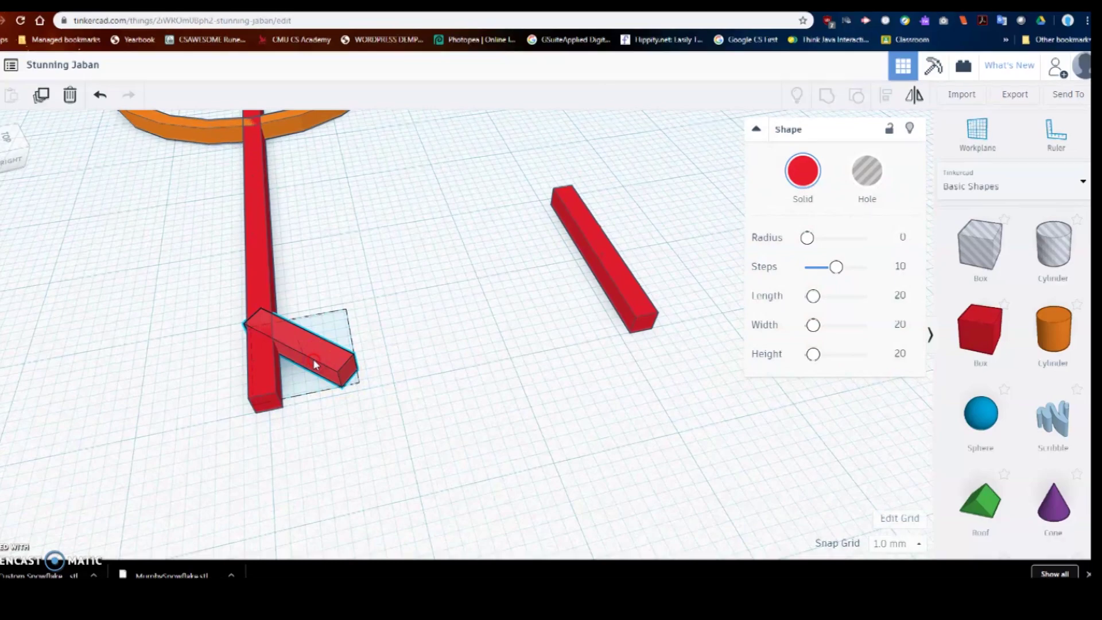
Step: Align the angled 10 mm bar and the 60 mm bar flush along the side opposite the branch
scroll(312, 359, "down", 4)
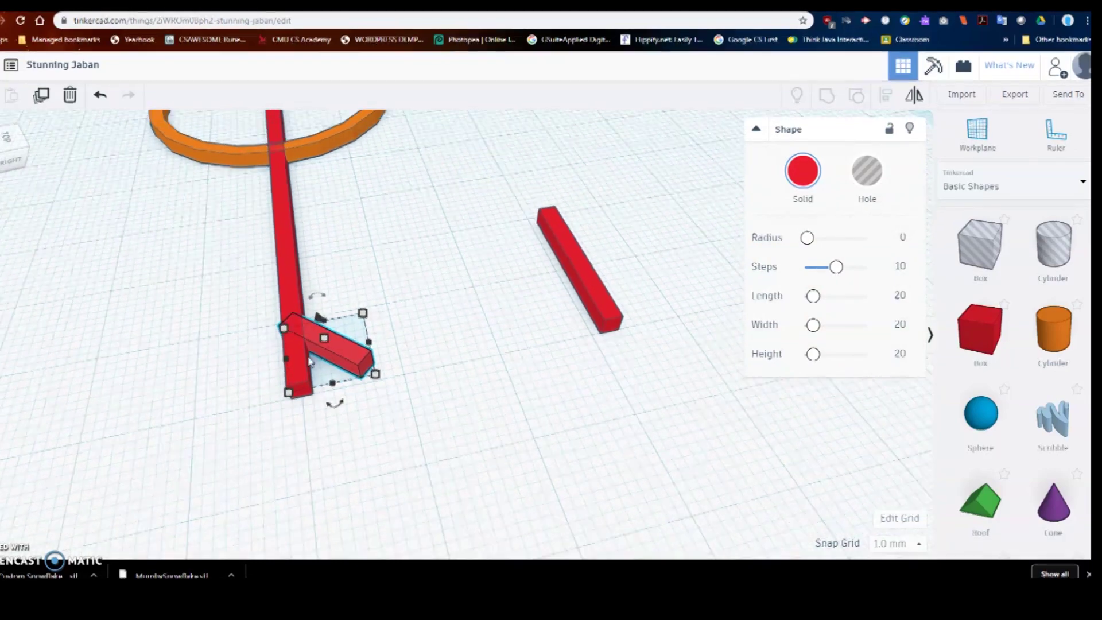
scroll(308, 361, "down", 5)
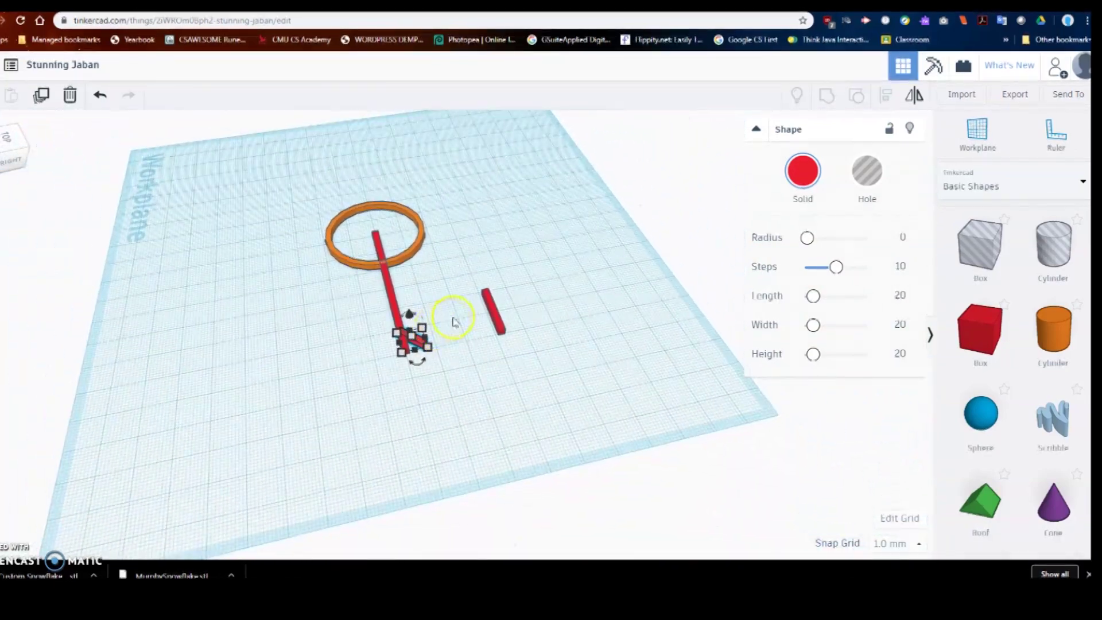
left_click(421, 328)
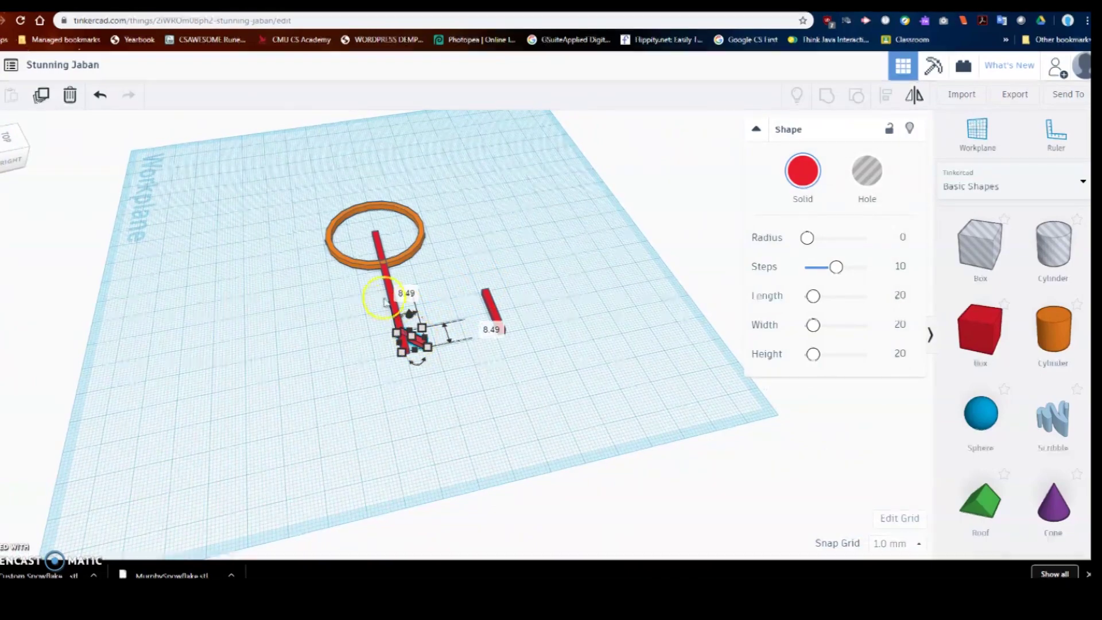
left_click(391, 282, "shift")
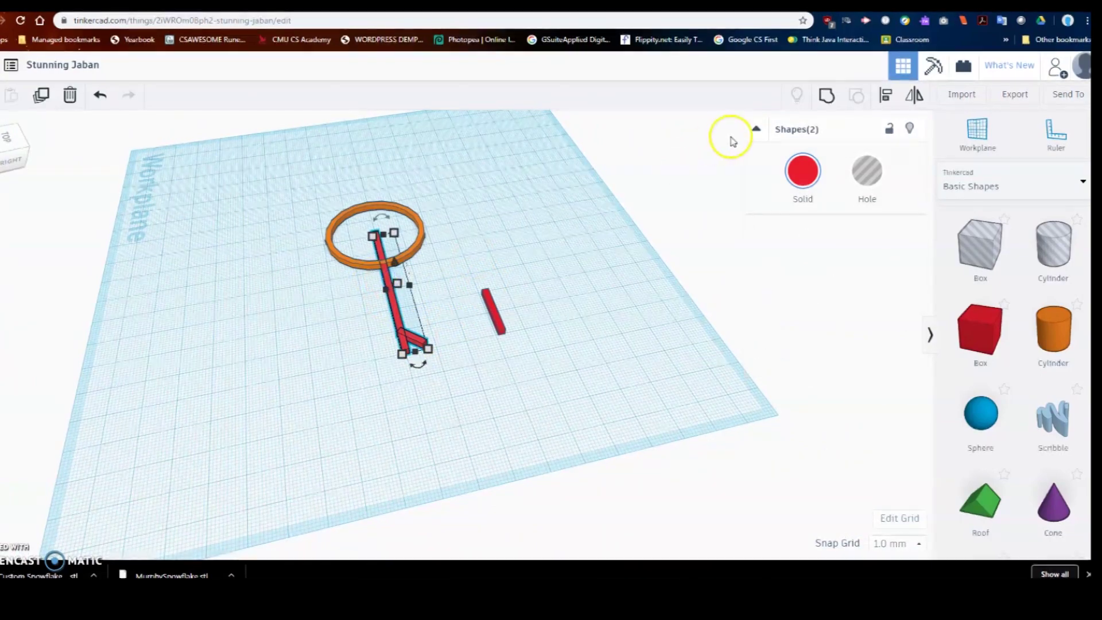
left_click(883, 96)
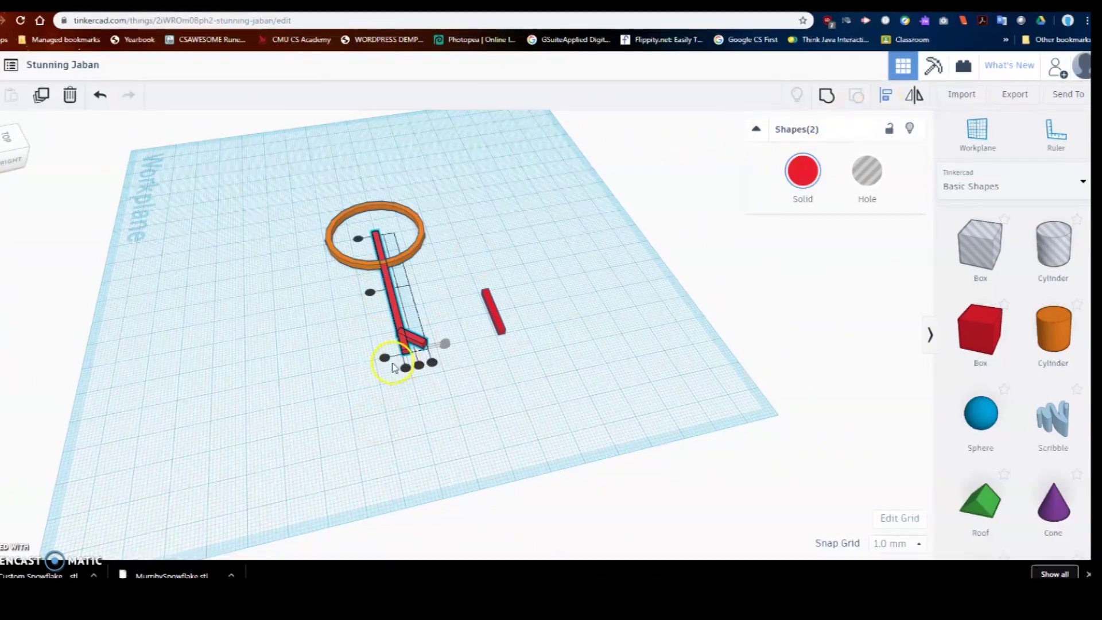
scroll(389, 371, "up", 3)
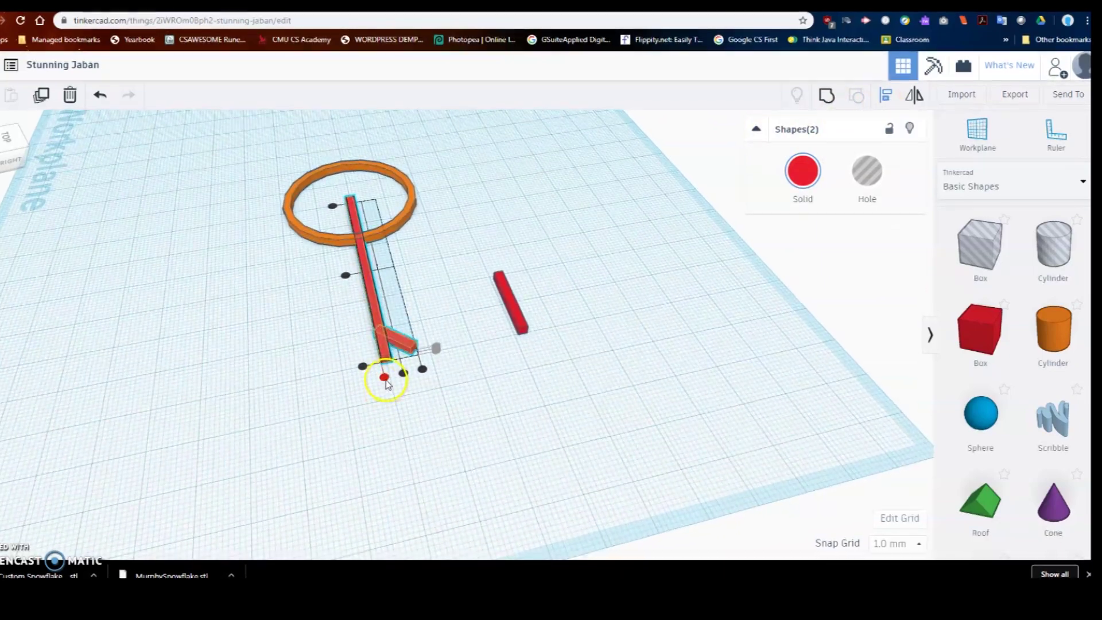
left_click(385, 379)
left_click(420, 402)
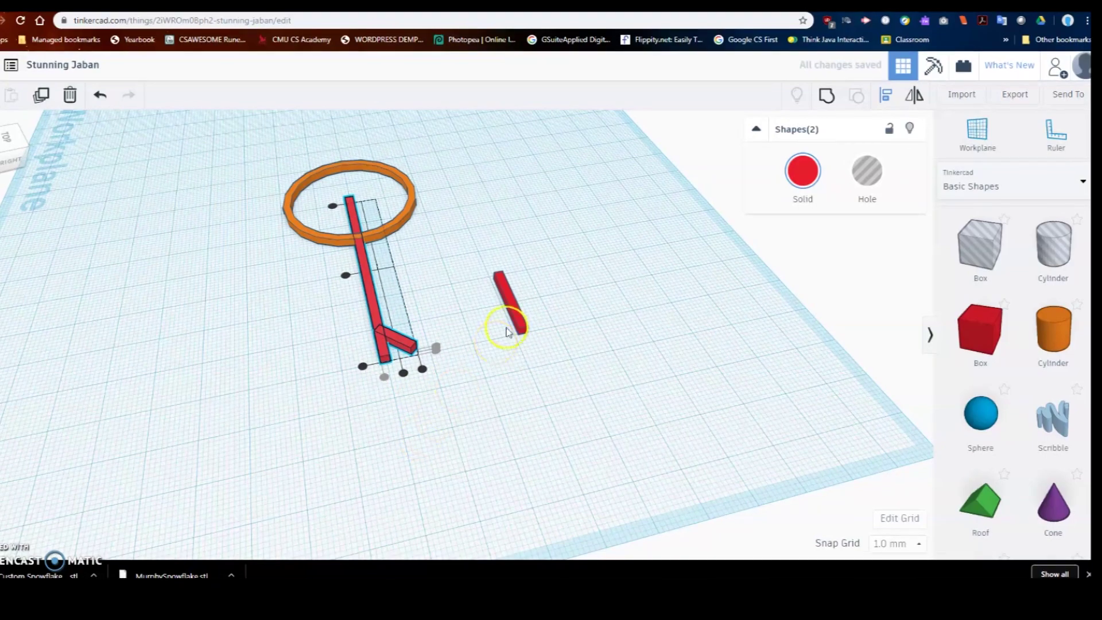
Step: Rotate the 19 mm bar 45 degrees and place its end on the 60 mm bar, between the short branch and the ring
left_click(525, 331)
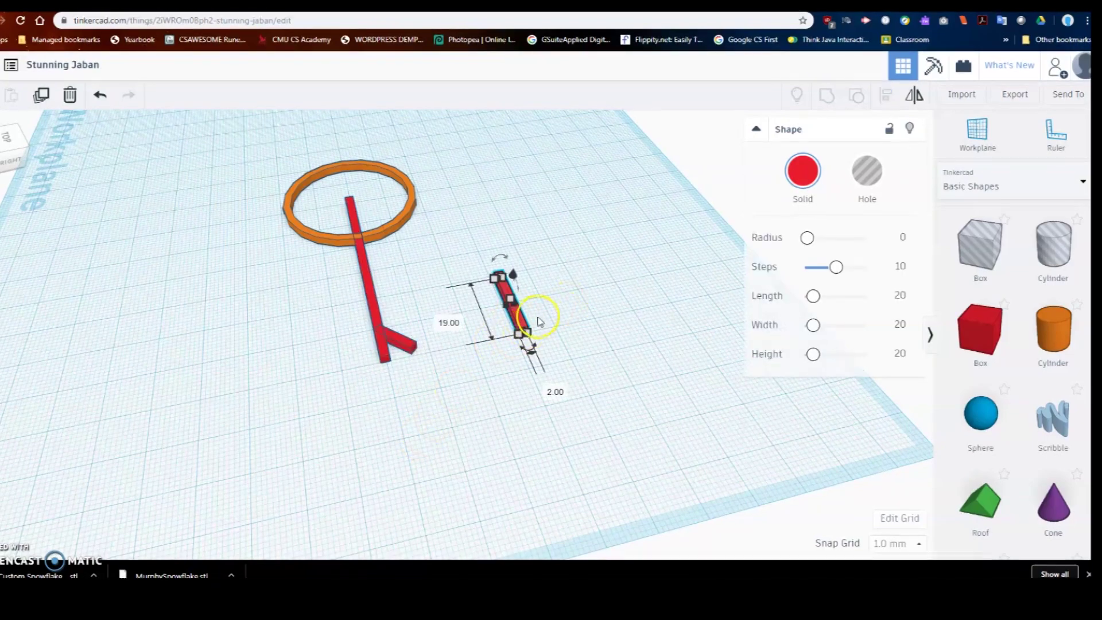
mouse_move(528, 349)
left_mouse_down()
mouse_move(572, 333)
mouse_move(546, 357)
left_mouse_up()
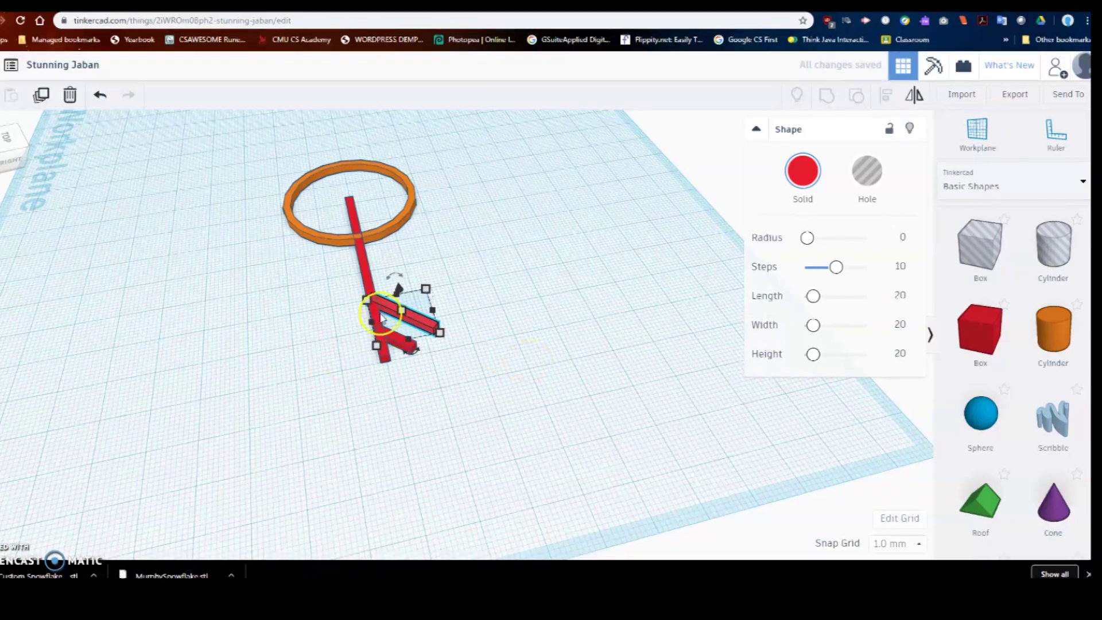
scroll(389, 320, "up", 2)
right_click_drag(314, 287, 442, 312)
scroll(371, 362, "up", 8)
right_click_drag(255, 397, 328, 343)
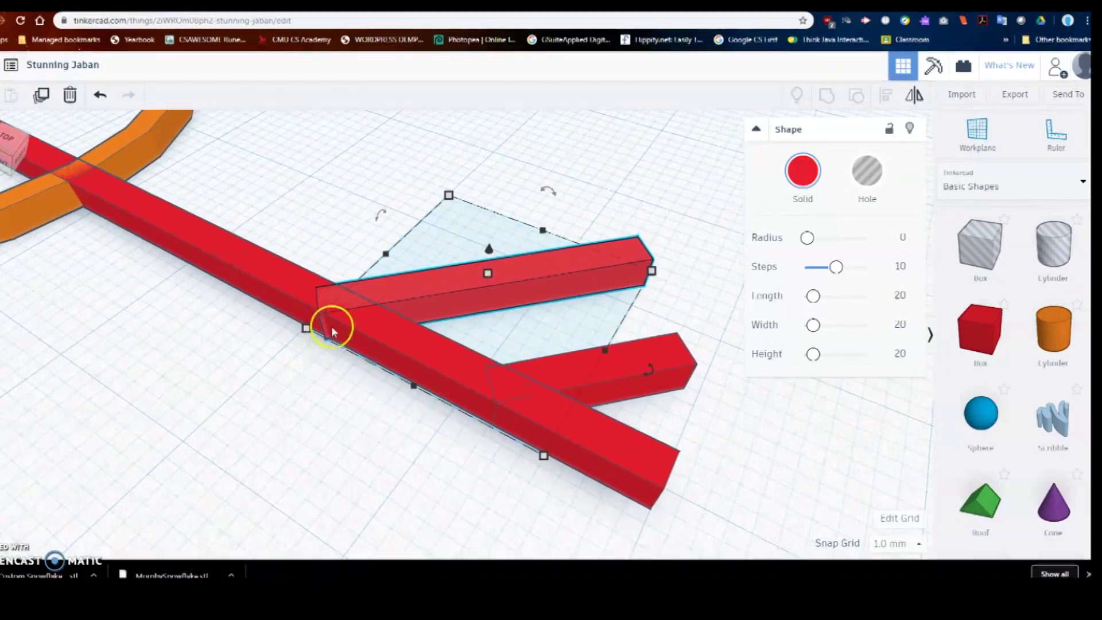
Step: Align the angled 19 mm bar and the 60 mm bar flush along the side opposite the branches
right_click_drag(364, 381, 225, 373)
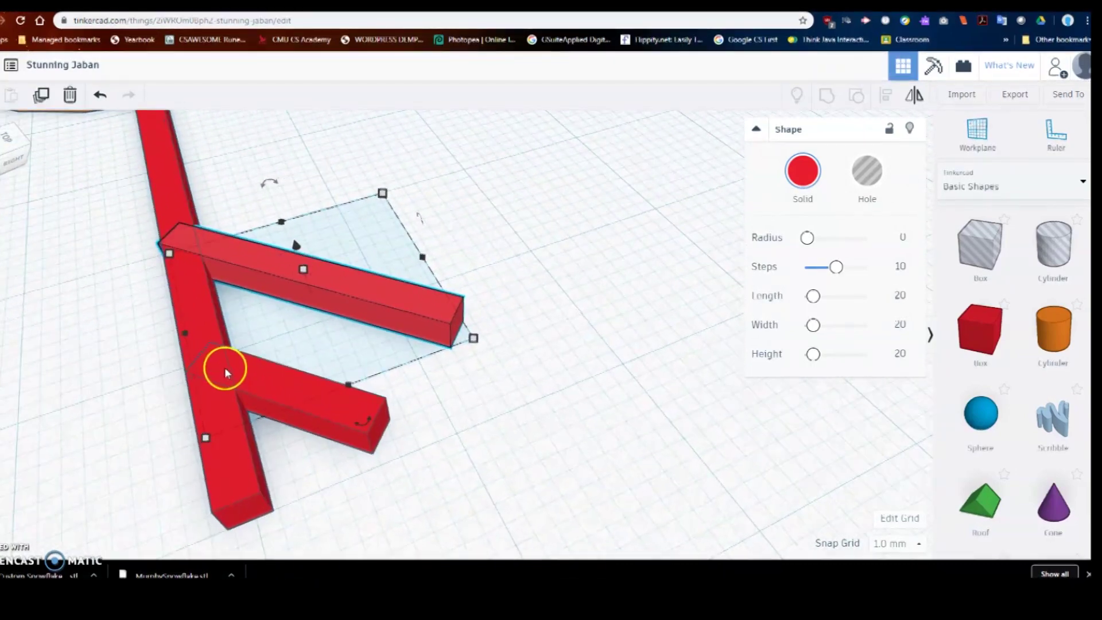
scroll(224, 373, "down", 3)
mouse_move(315, 391)
right_mouse_down()
mouse_move(287, 396)
mouse_move(306, 399)
right_mouse_up()
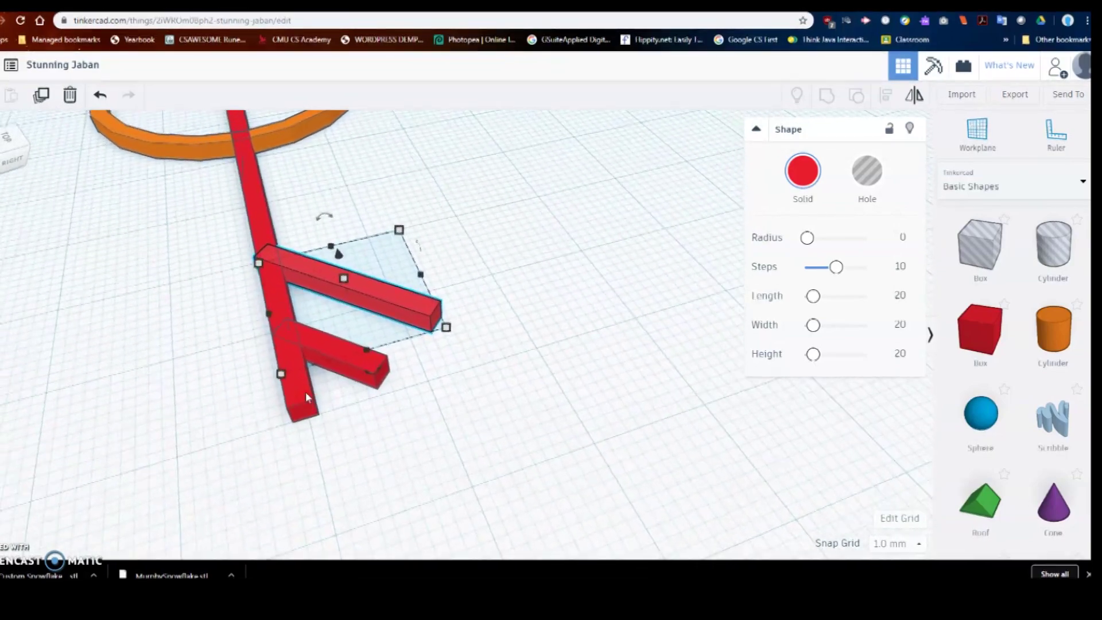
right_click_drag(522, 344, 487, 336)
left_click(360, 263)
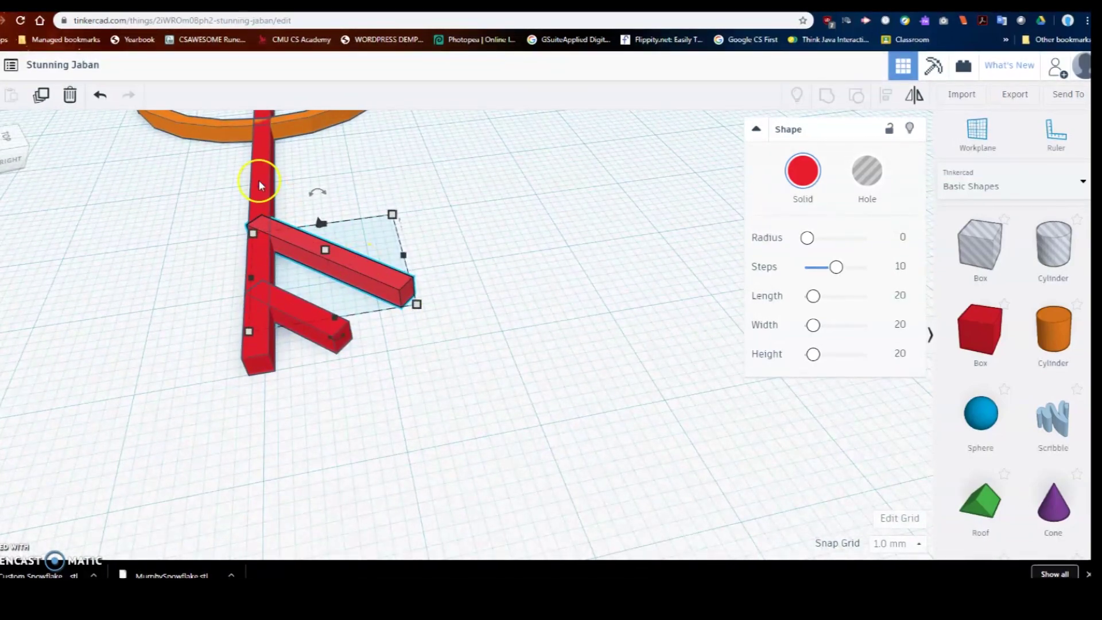
left_click(258, 181, "shift")
left_click(886, 97)
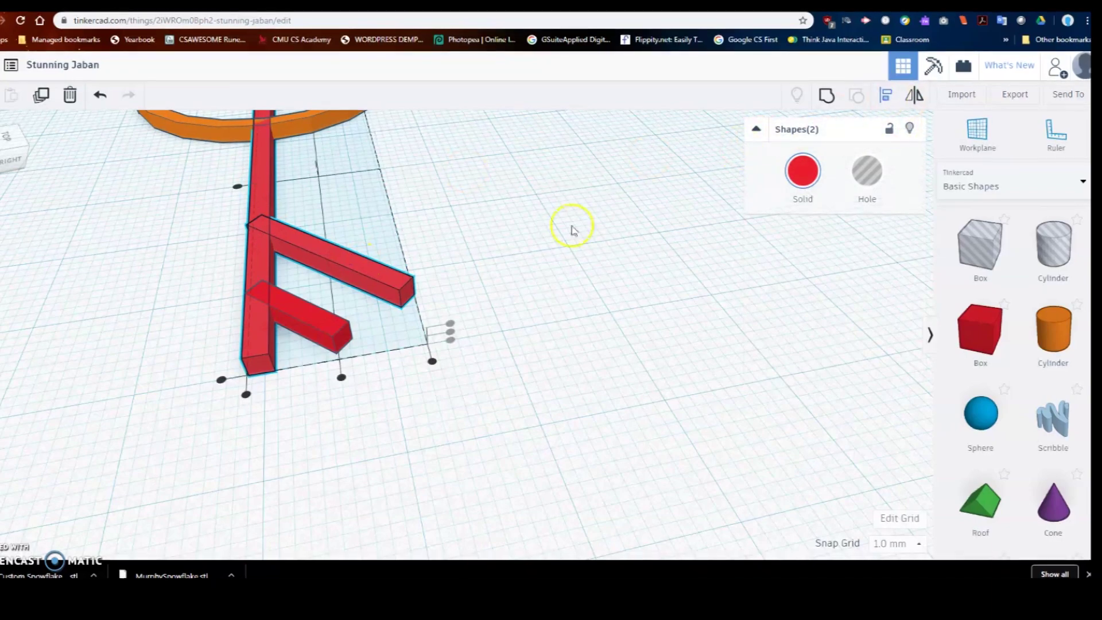
left_click(247, 398)
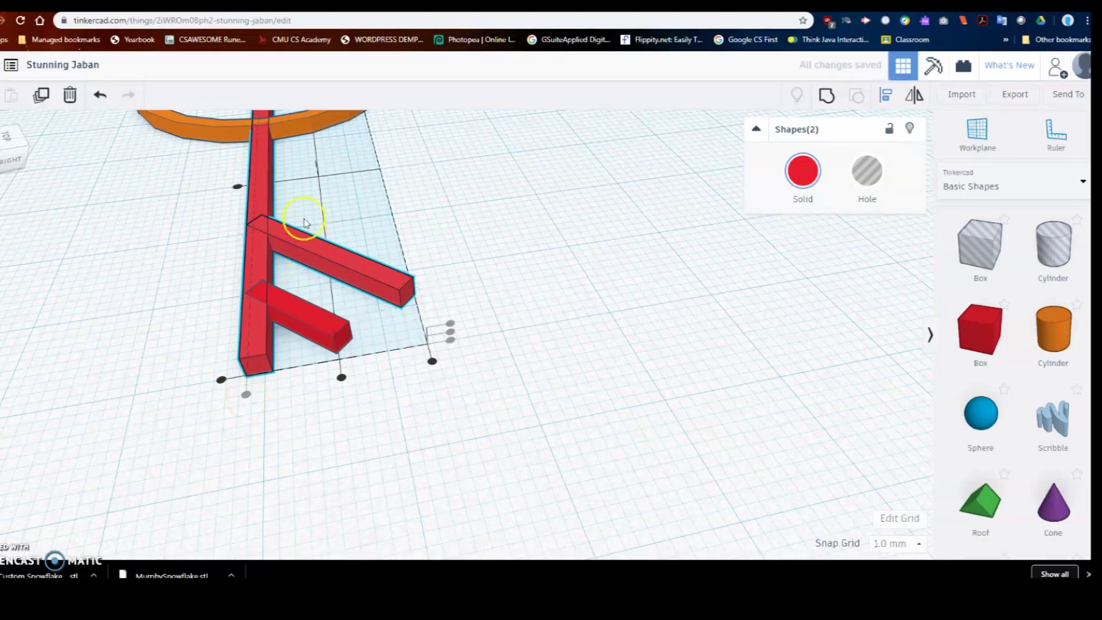
Step: Realign the short 10 mm branch with the 60 mm bar so both are flush on the outer side
left_click(277, 303)
right_click_drag(278, 302, 315, 340)
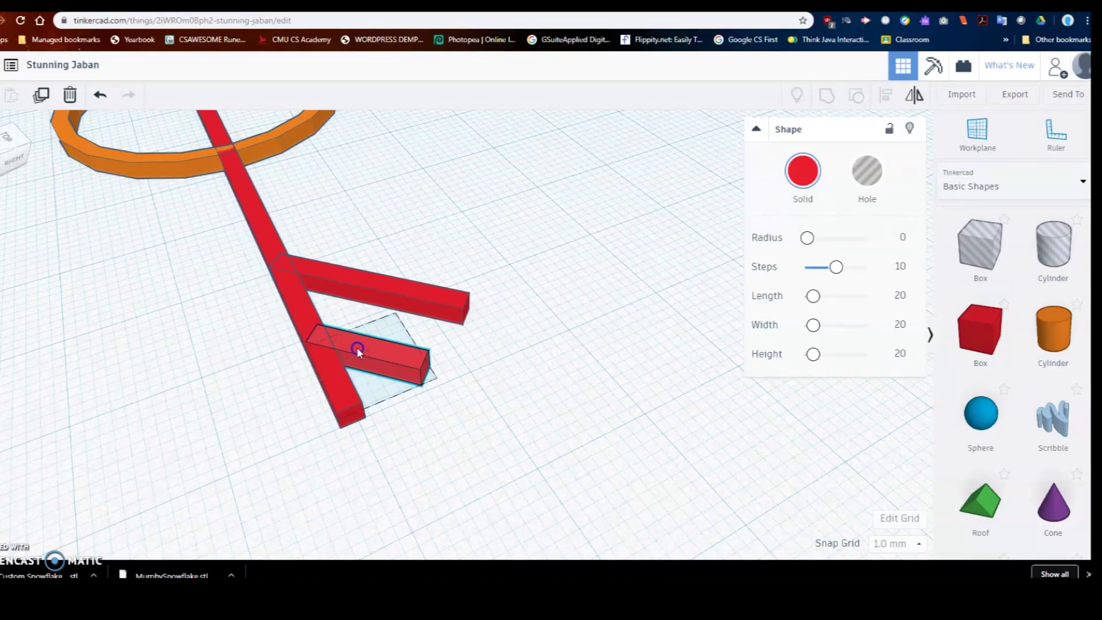
left_click(338, 379, "shift")
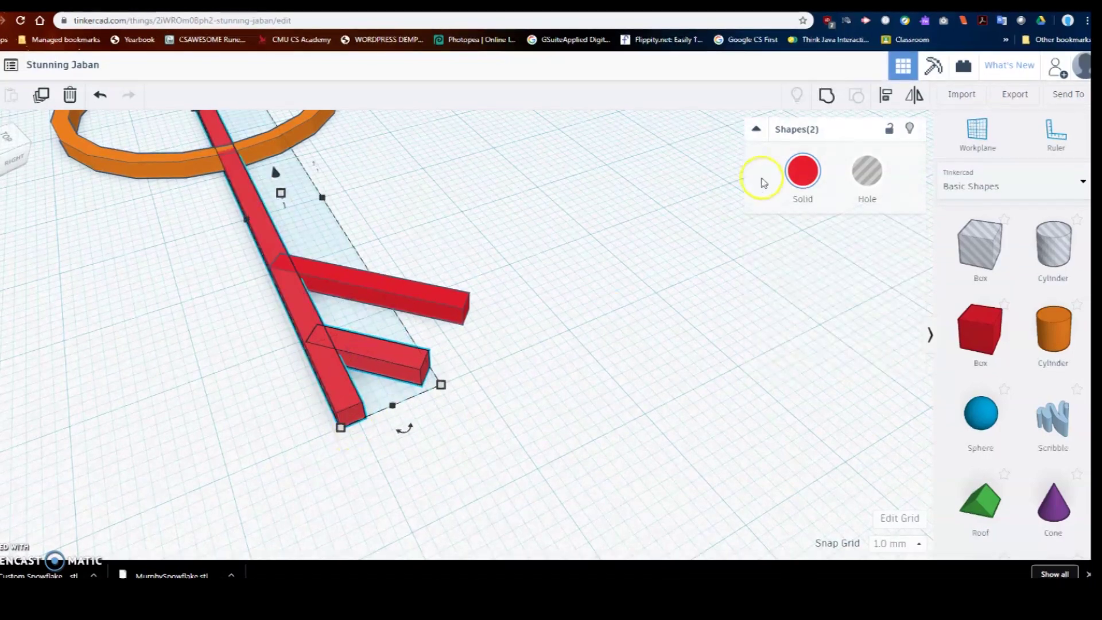
left_click(885, 95)
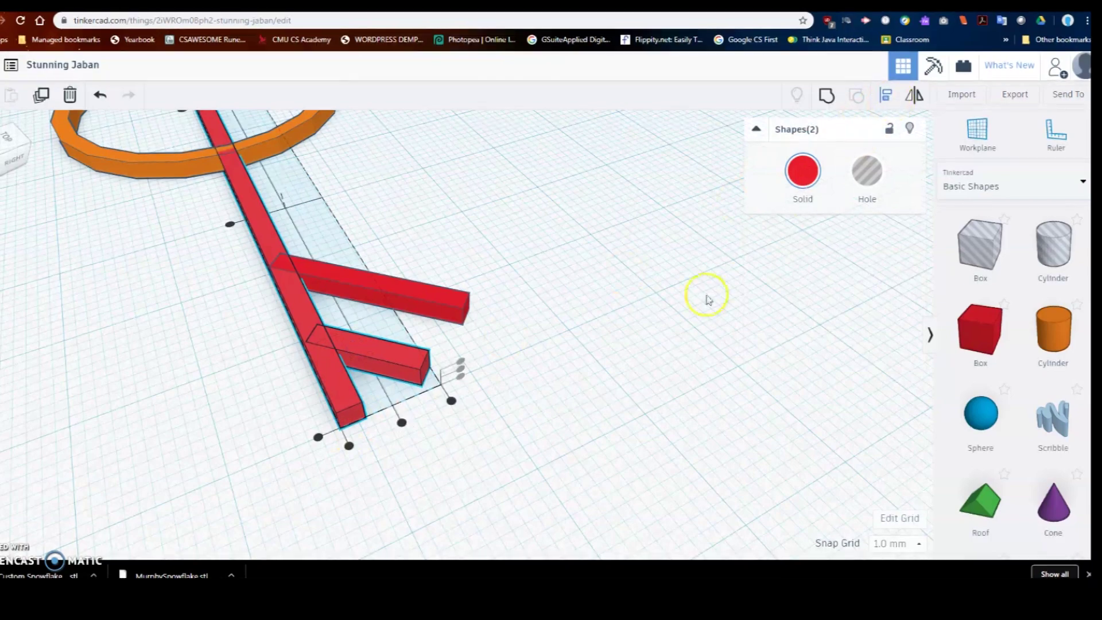
left_click(348, 444)
left_click(340, 388)
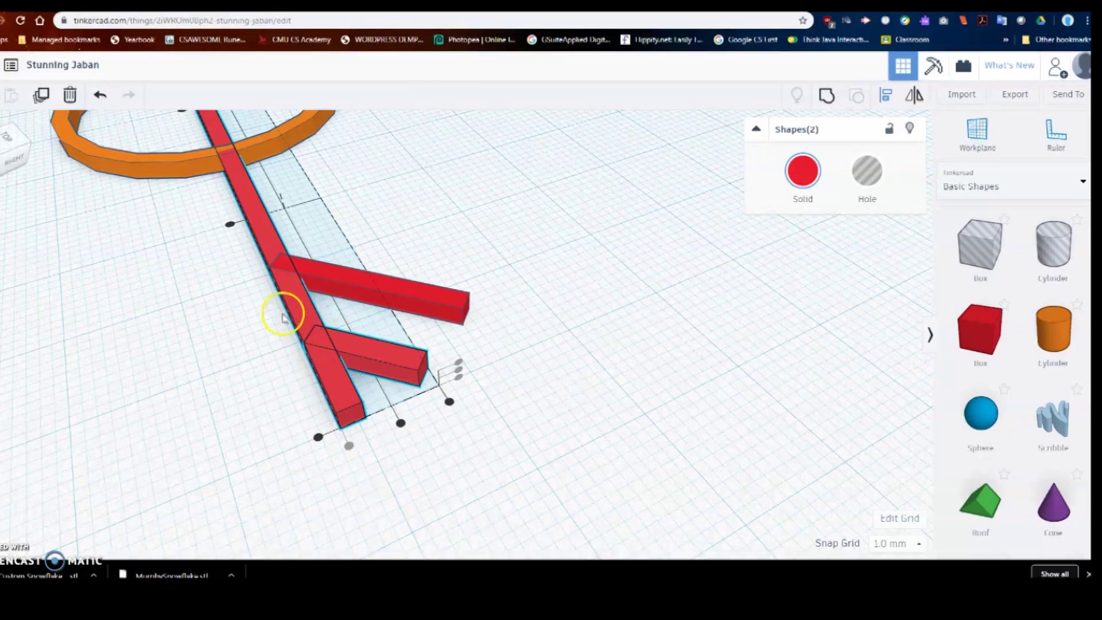
scroll(205, 269, "up", 3)
scroll(205, 270, "down", 3)
scroll(172, 327, "up", 2)
scroll(172, 350, "down", 2)
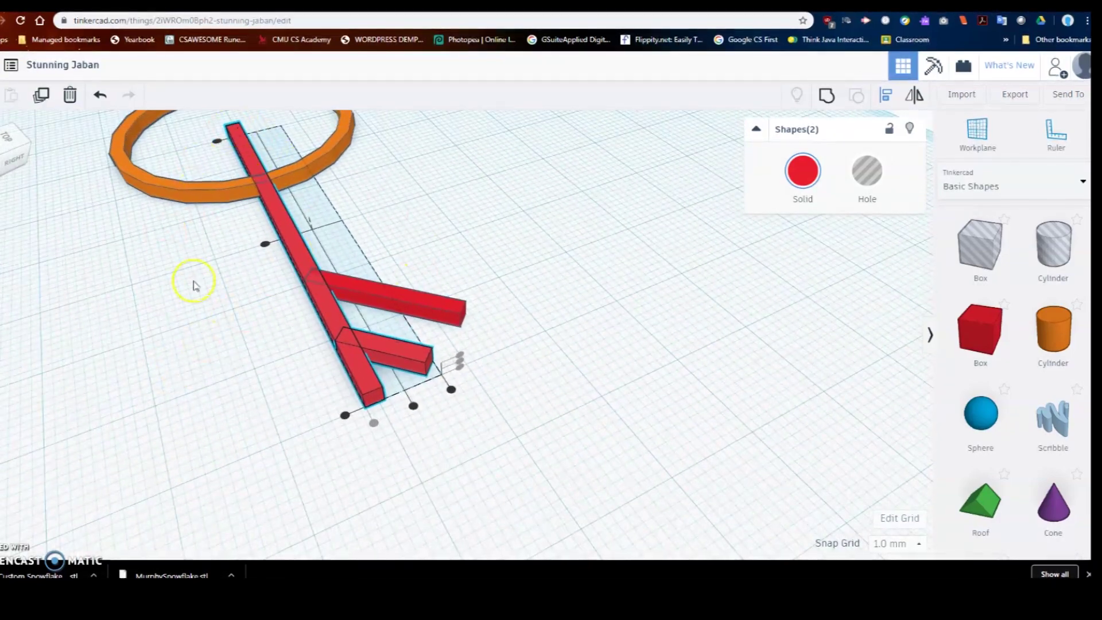
Step: Duplicate the short 10 mm branch and mirror the copy along the length of the 60 mm bar
left_click(531, 262)
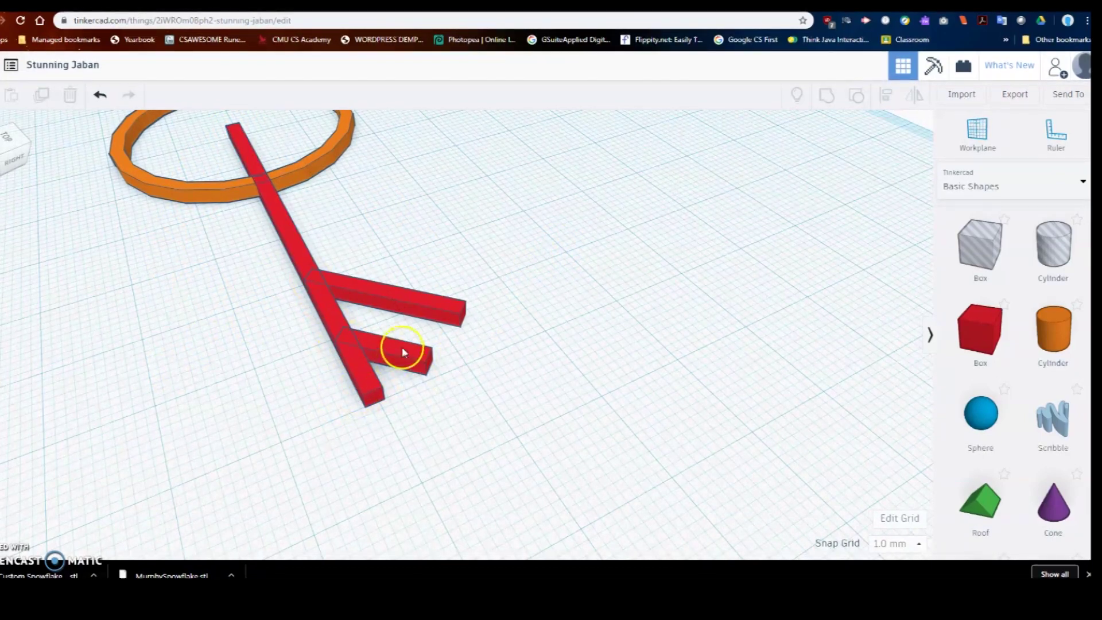
scroll(405, 308, "down", 2)
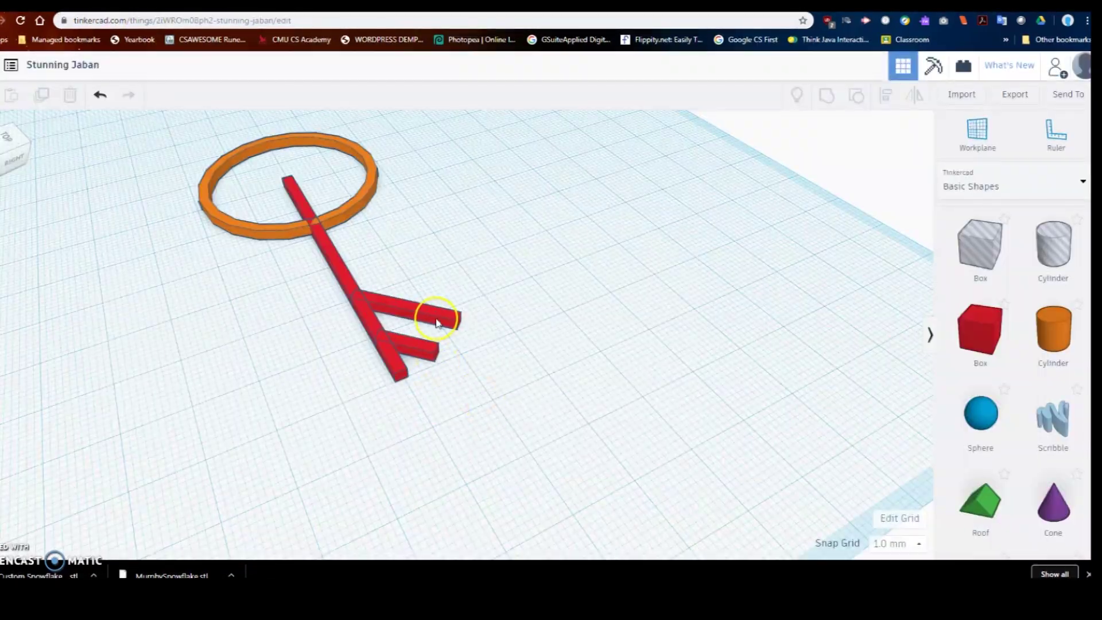
left_click(439, 317)
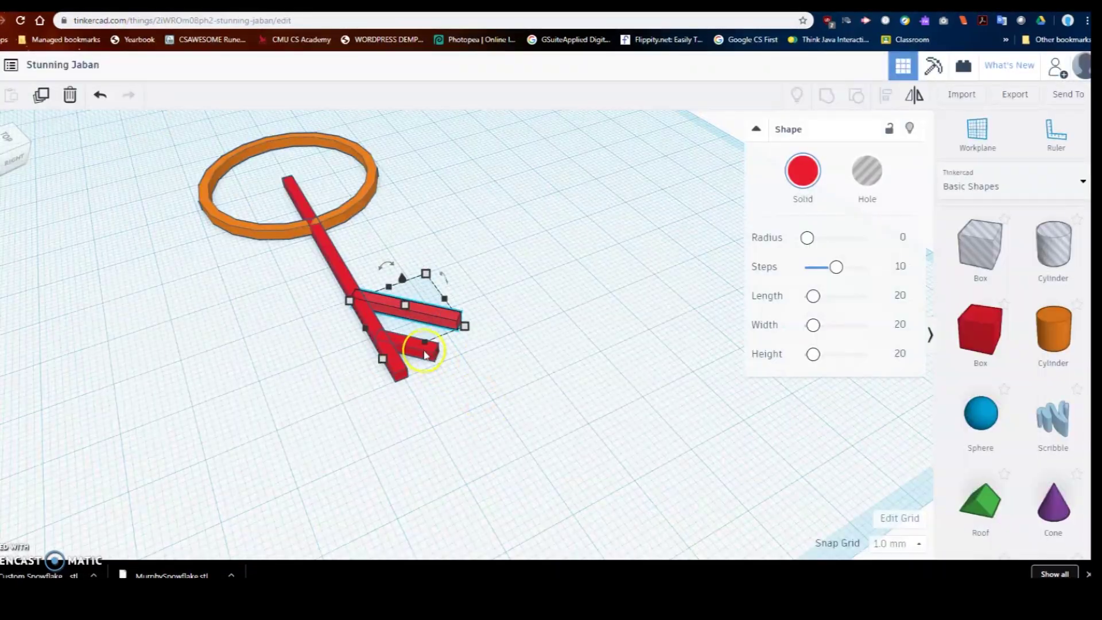
left_click(437, 399)
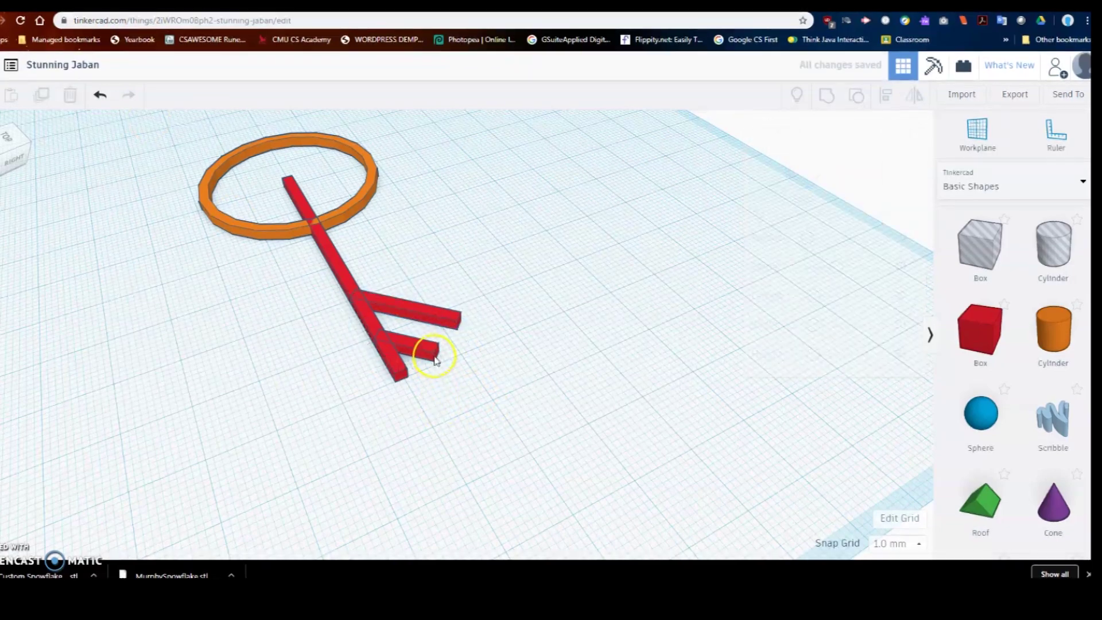
left_click(416, 350)
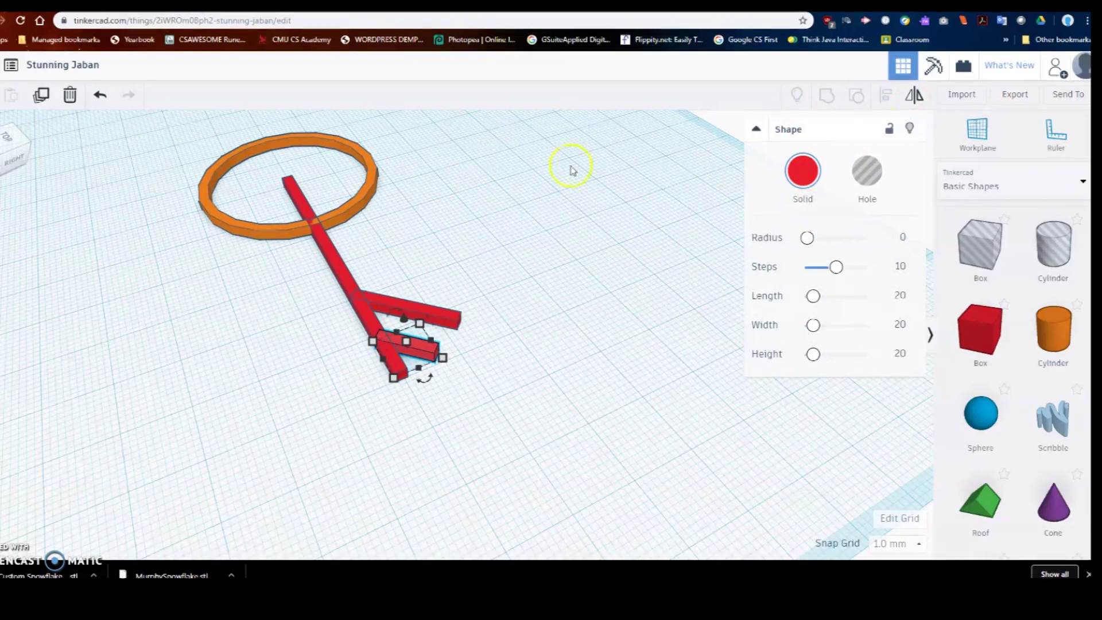
left_click(43, 96)
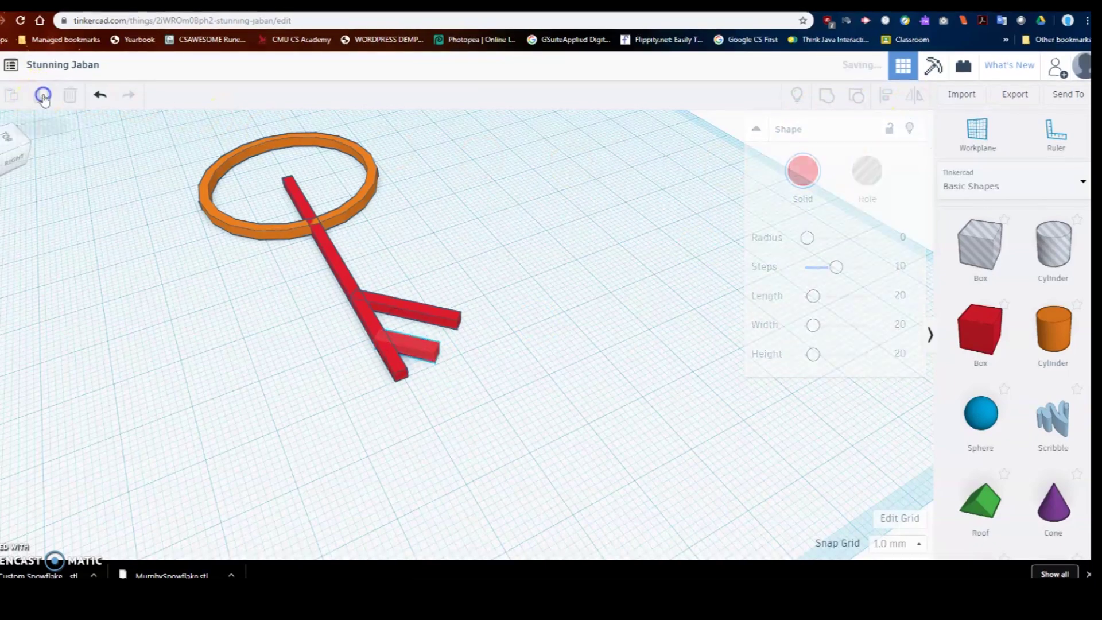
left_click(914, 95)
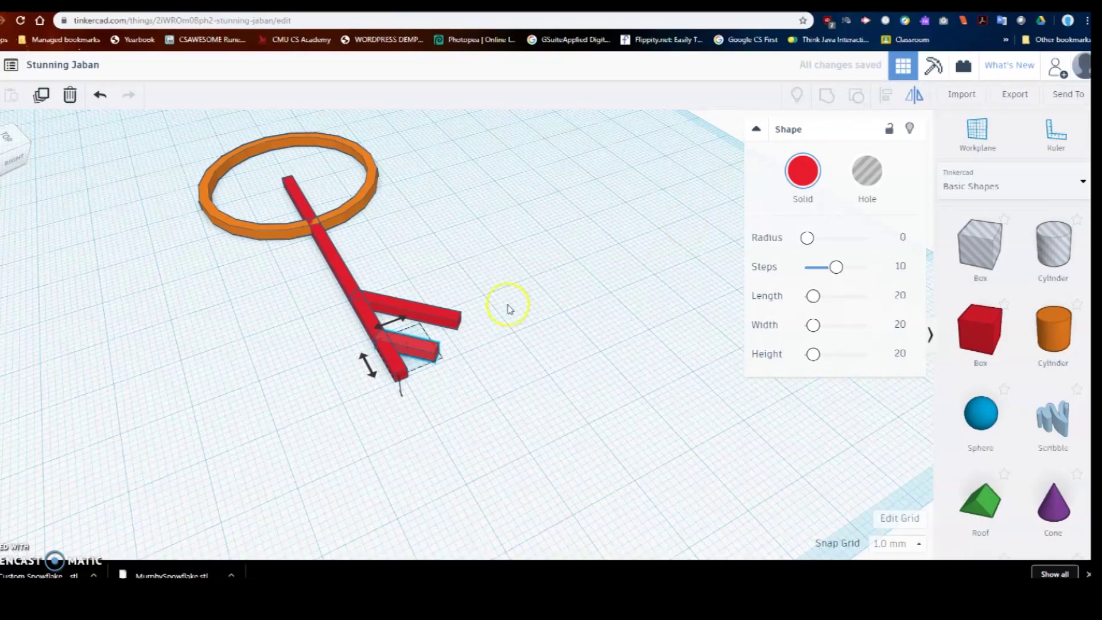
left_click(363, 367)
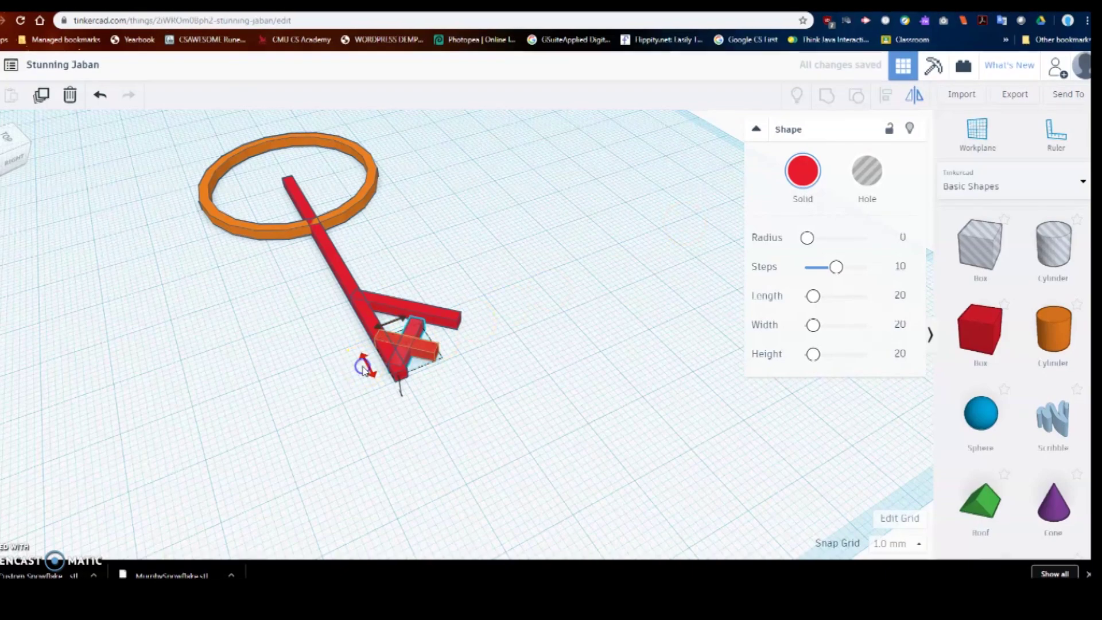
Step: Move the mirrored short branch across the 60 mm bar so it starts opposite the original short branch
left_click(378, 366)
left_click_drag(379, 365, 358, 370)
scroll(367, 356, "up", 2)
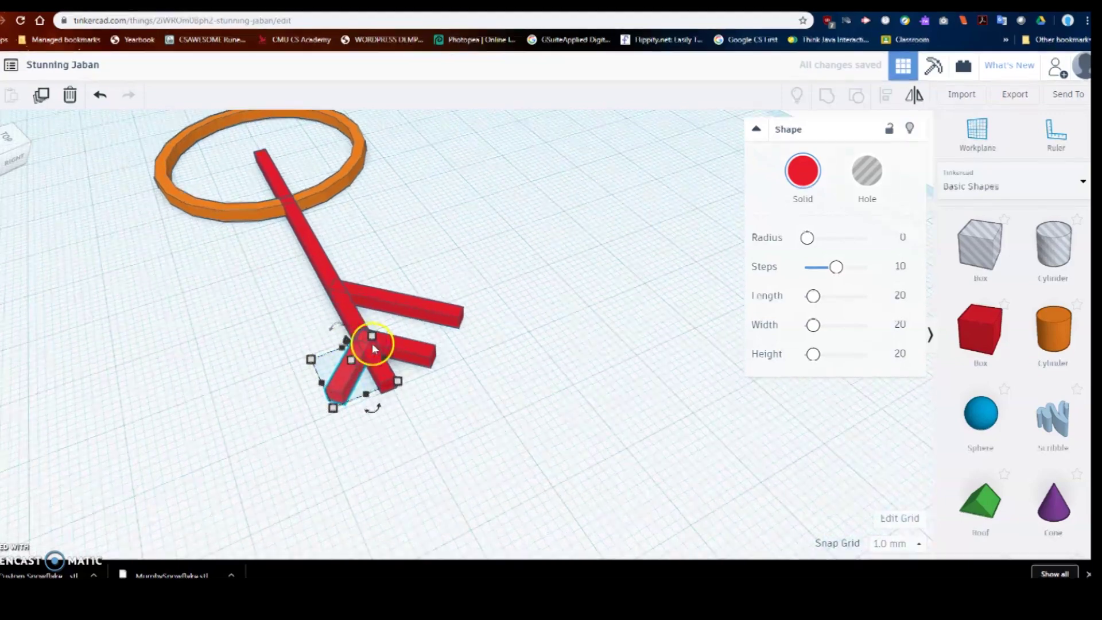
scroll(373, 347, "up", 5)
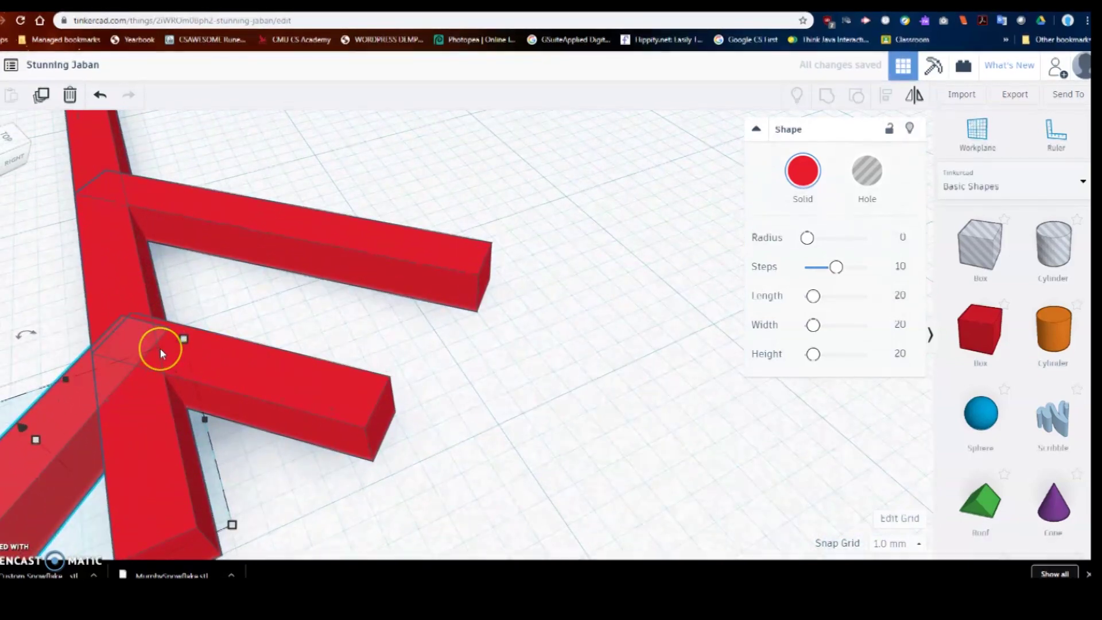
right_click_drag(210, 366, 331, 363)
left_click(219, 353)
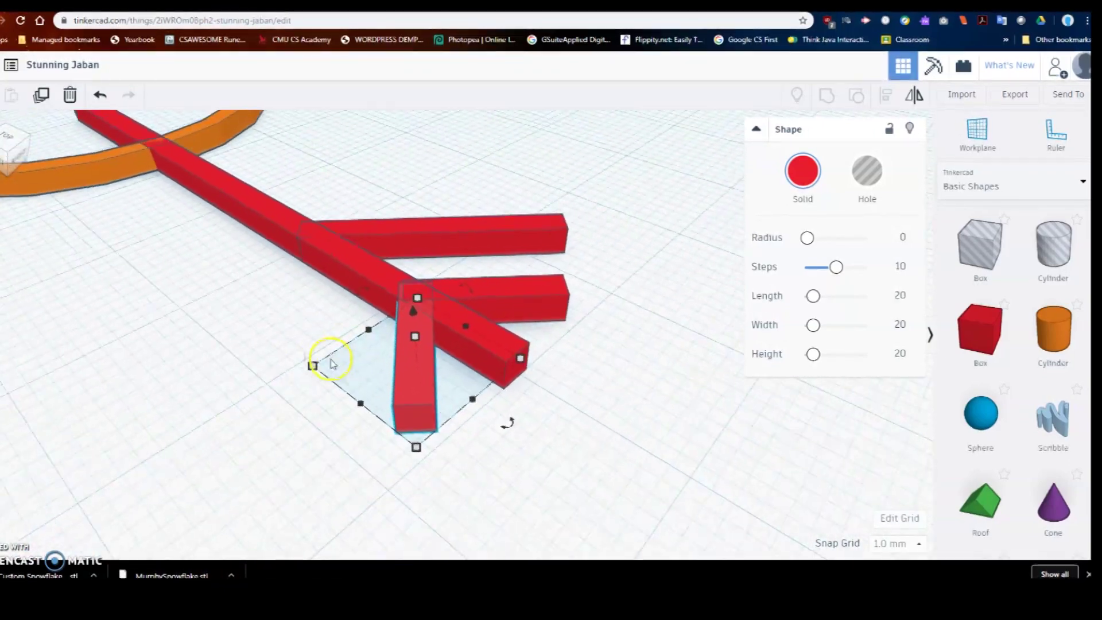
right_click_drag(427, 427, 482, 435)
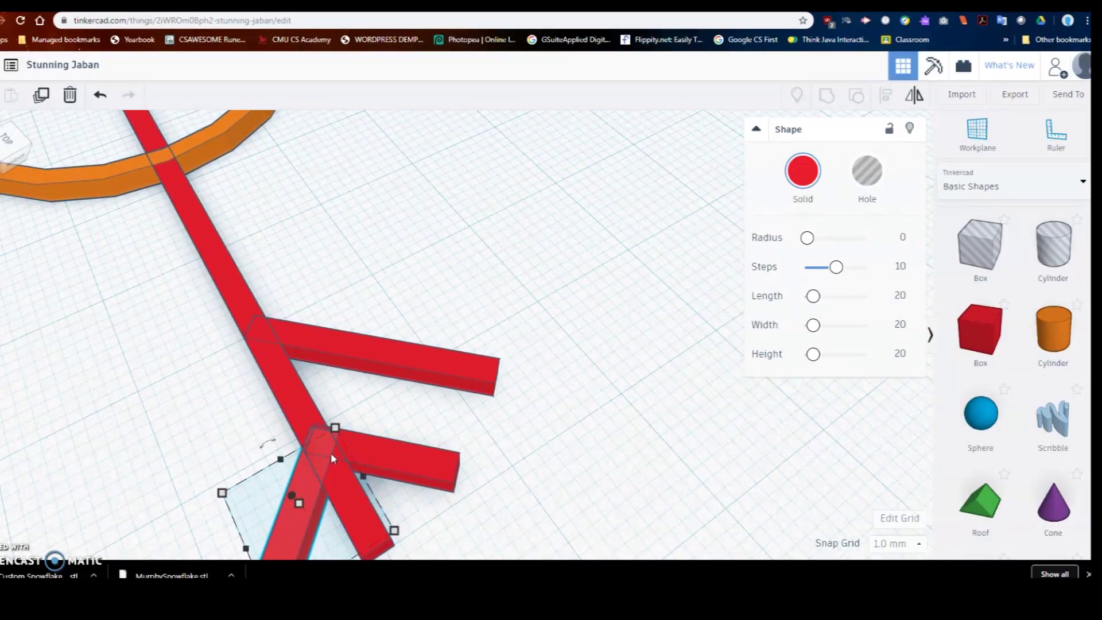
scroll(281, 354, "down", 3)
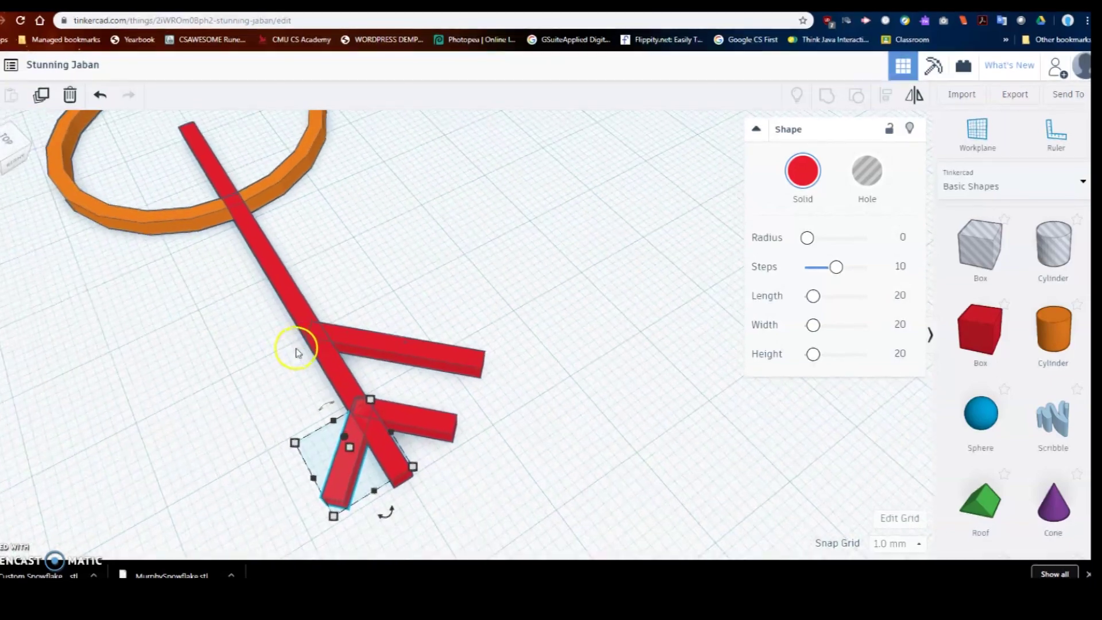
Step: Duplicate the 19 mm branch and mirror the copy along the length of the 60 mm bar
left_click(360, 336)
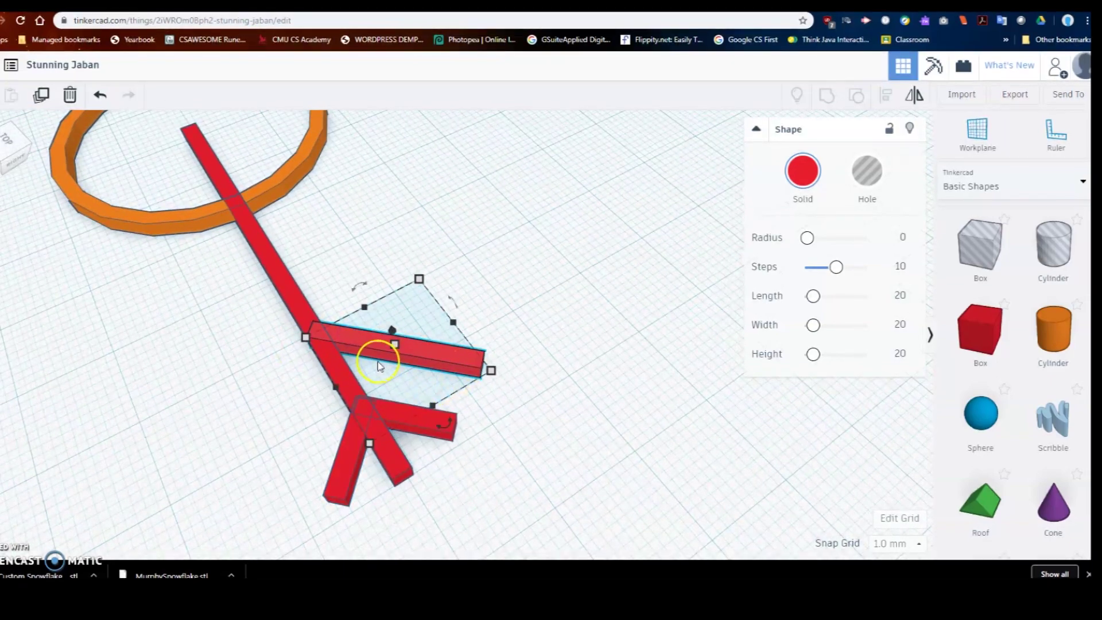
left_click(41, 96)
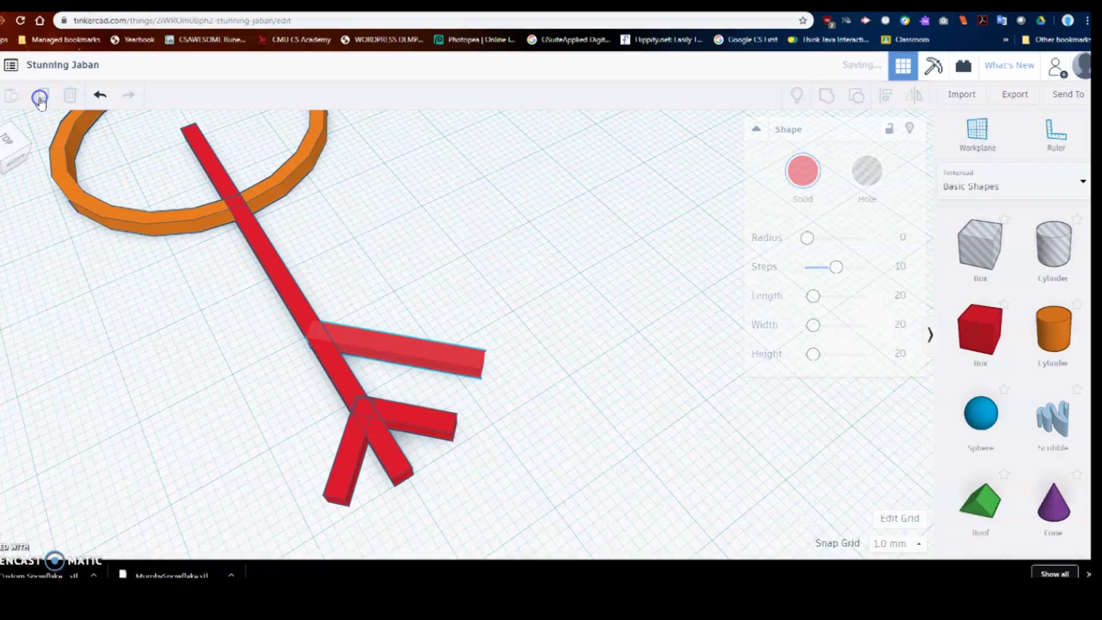
left_click(915, 106)
left_click(357, 295)
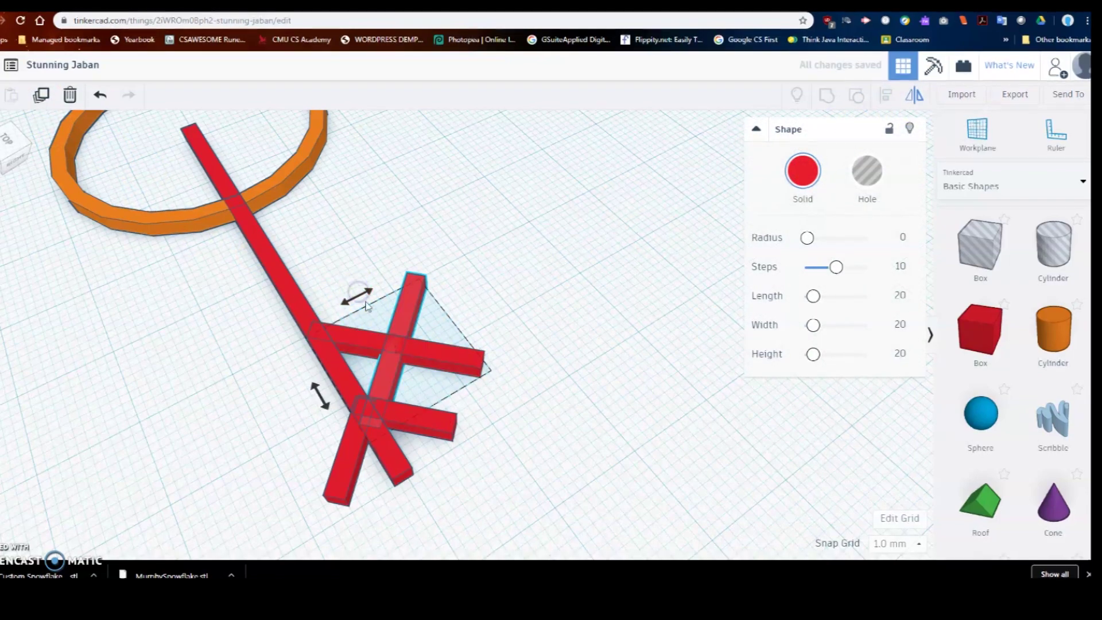
Step: Shift the mirrored 19 mm branch across the 60 mm bar until it starts opposite the original long branch
left_click(404, 306)
key("Left")
key("Left")
key("Left")
key("Left")
key("Left")
key("Left")
key("Left")
key("Left")
key("Left")
key("Left")
key("Left")
key("Left")
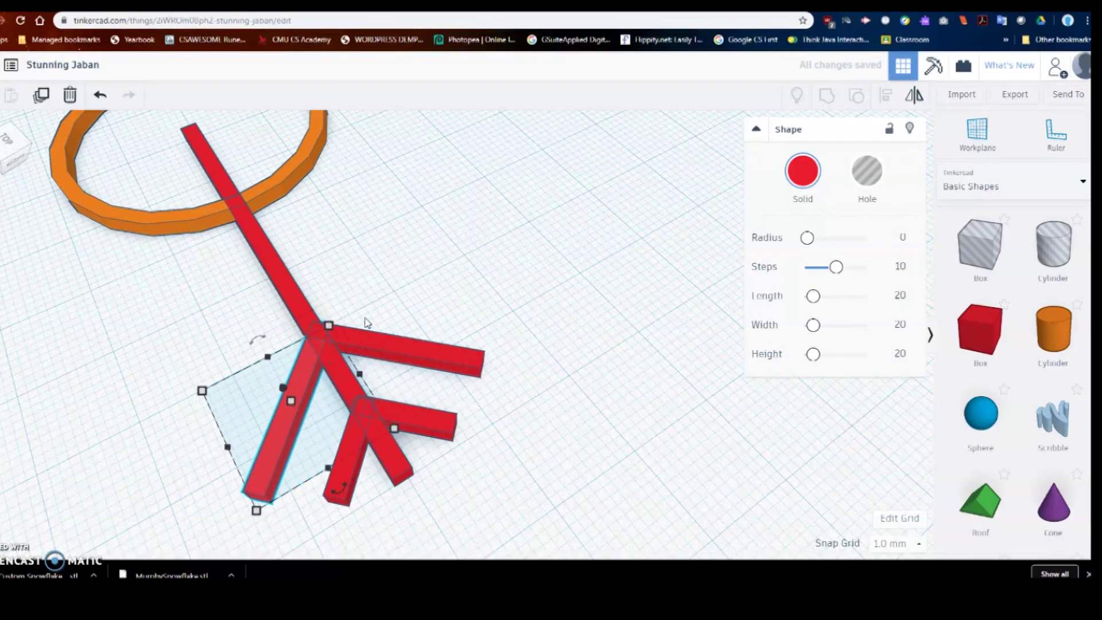
Step: Align the mirrored 19 mm branch and the 60 mm bar flush along the side opposite that branch
scroll(362, 320, "down", 3)
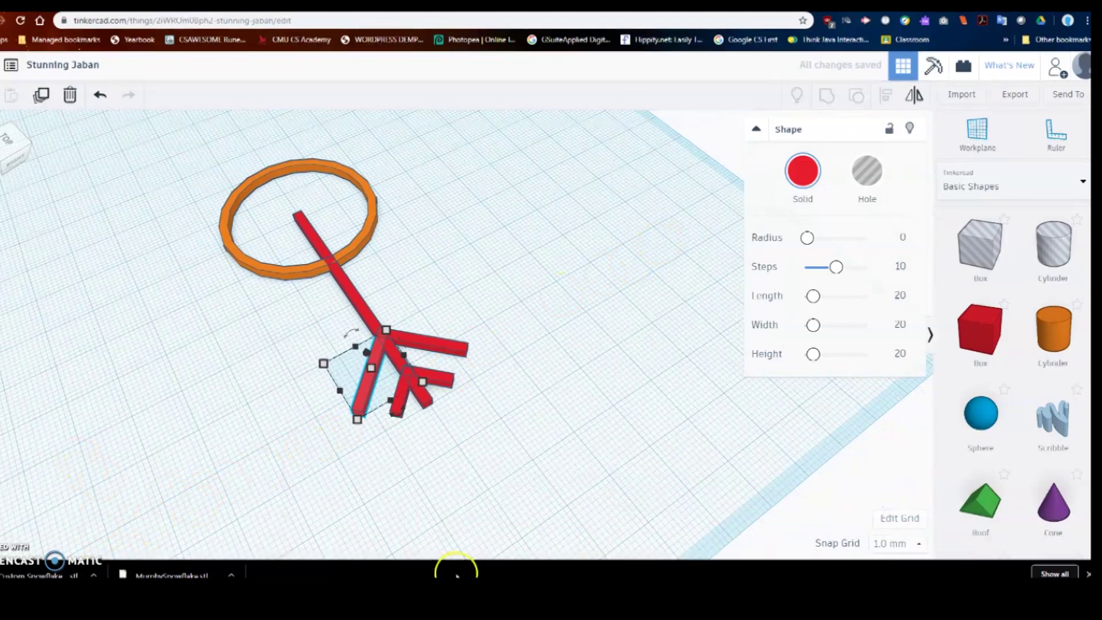
scroll(401, 406, "down", 4)
right_click_drag(394, 389, 147, 376)
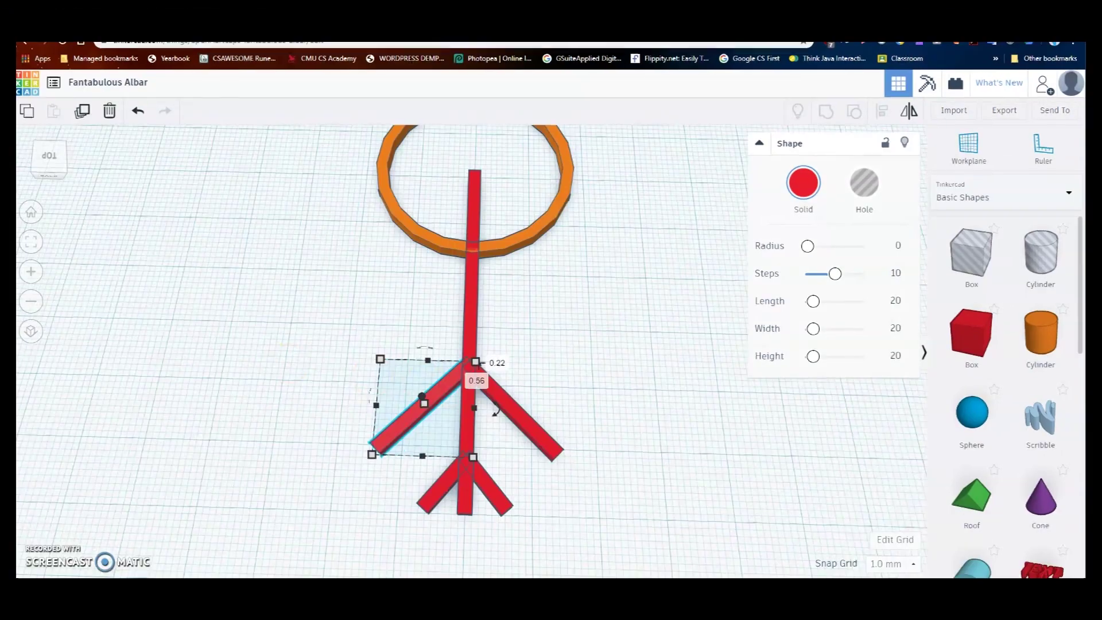
right_click_drag(495, 410, 530, 417)
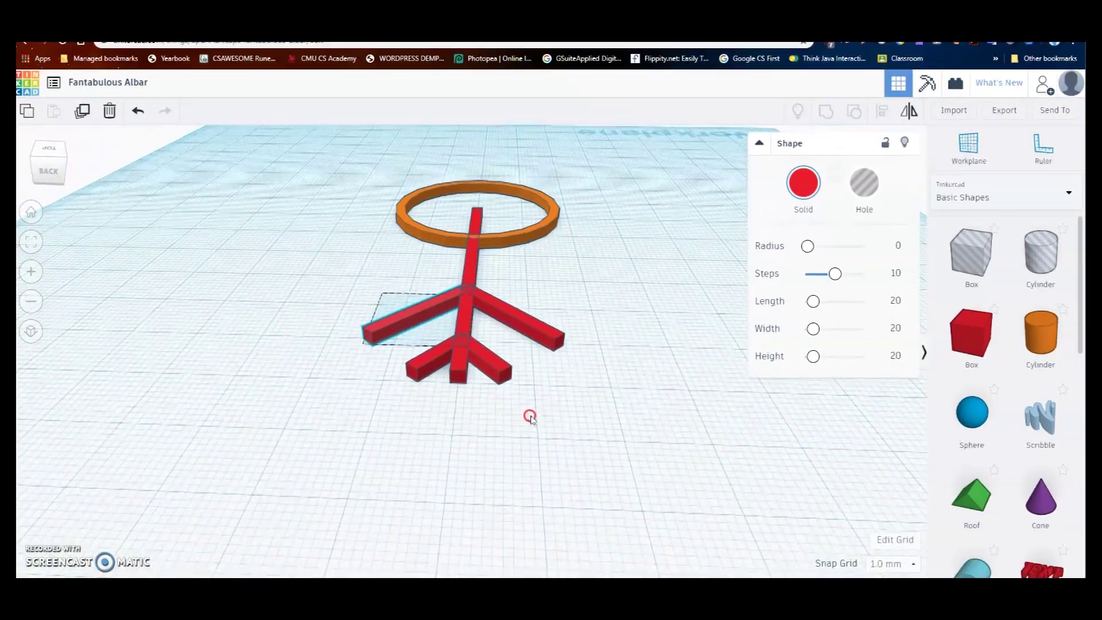
left_click(472, 265)
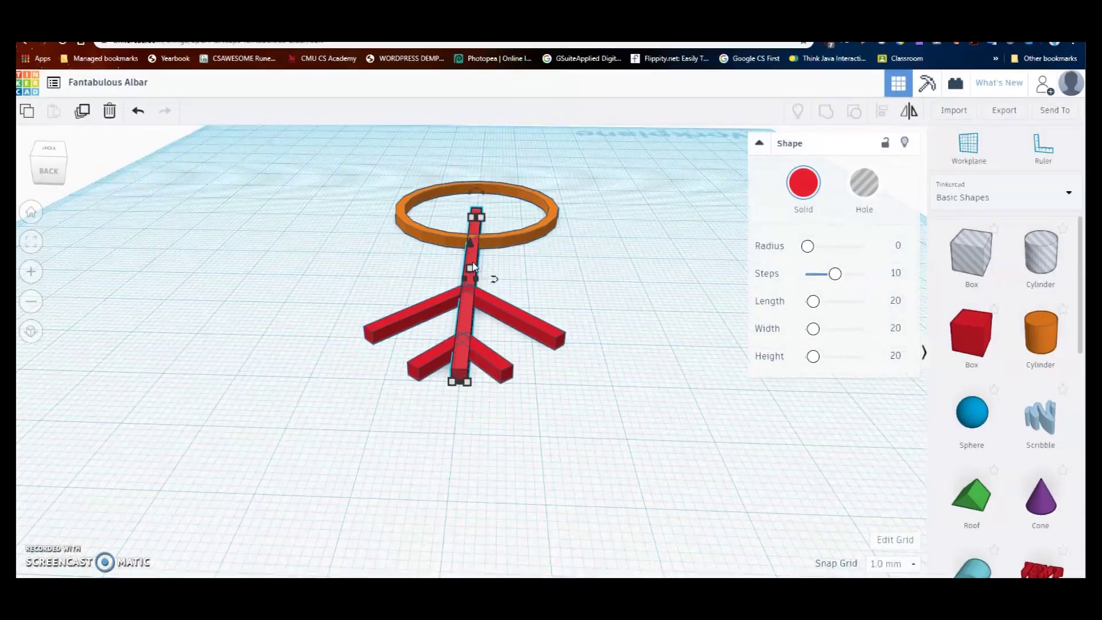
left_click(431, 308, "shift")
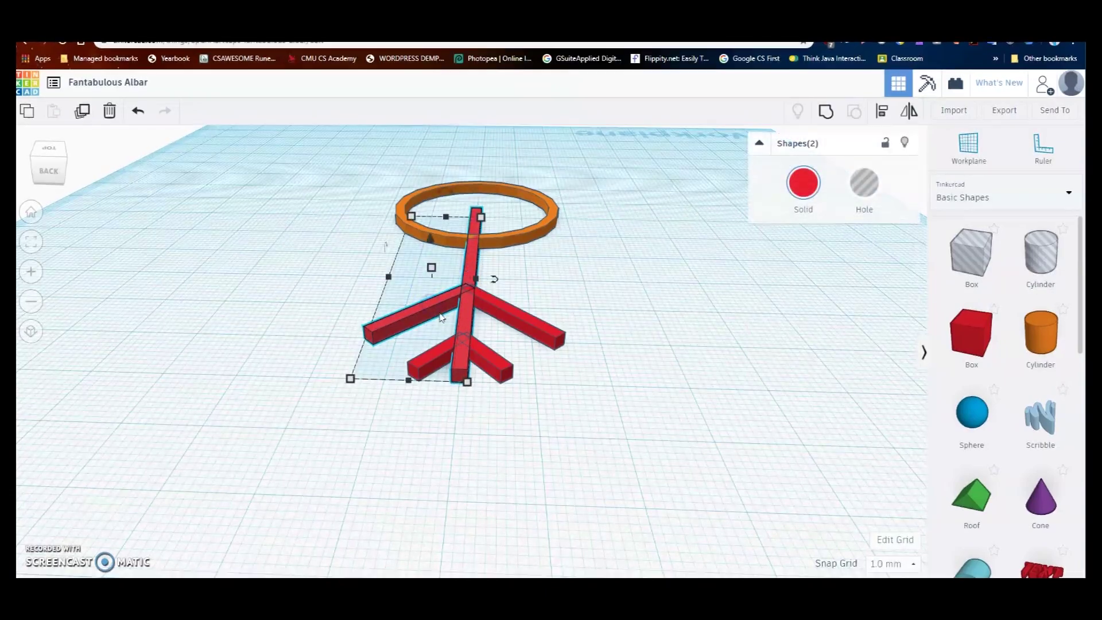
left_click(884, 112)
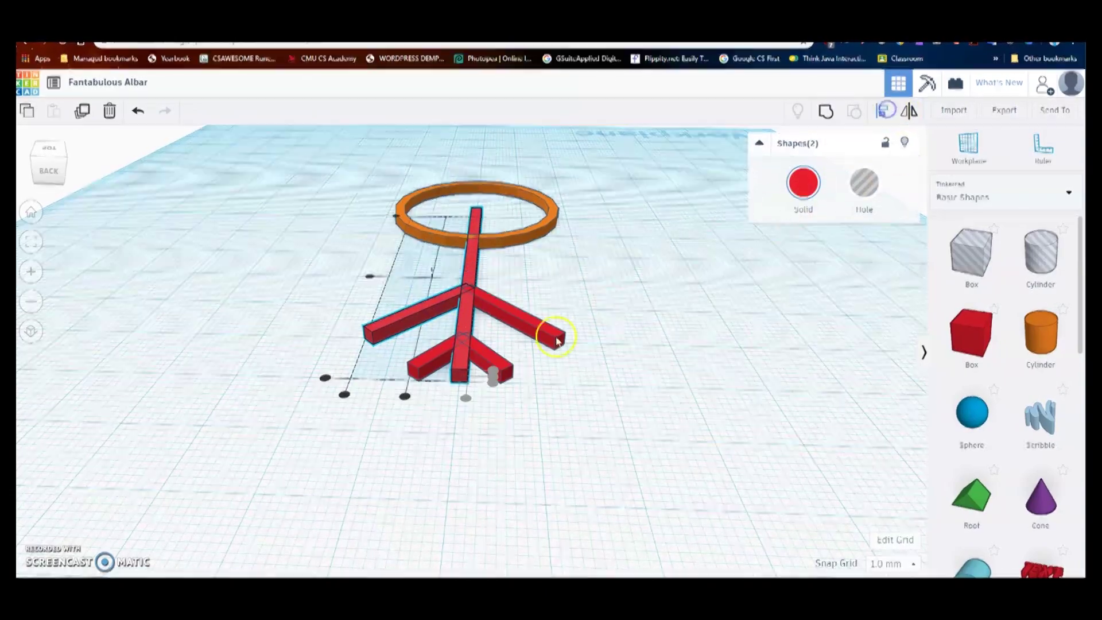
left_click(466, 399)
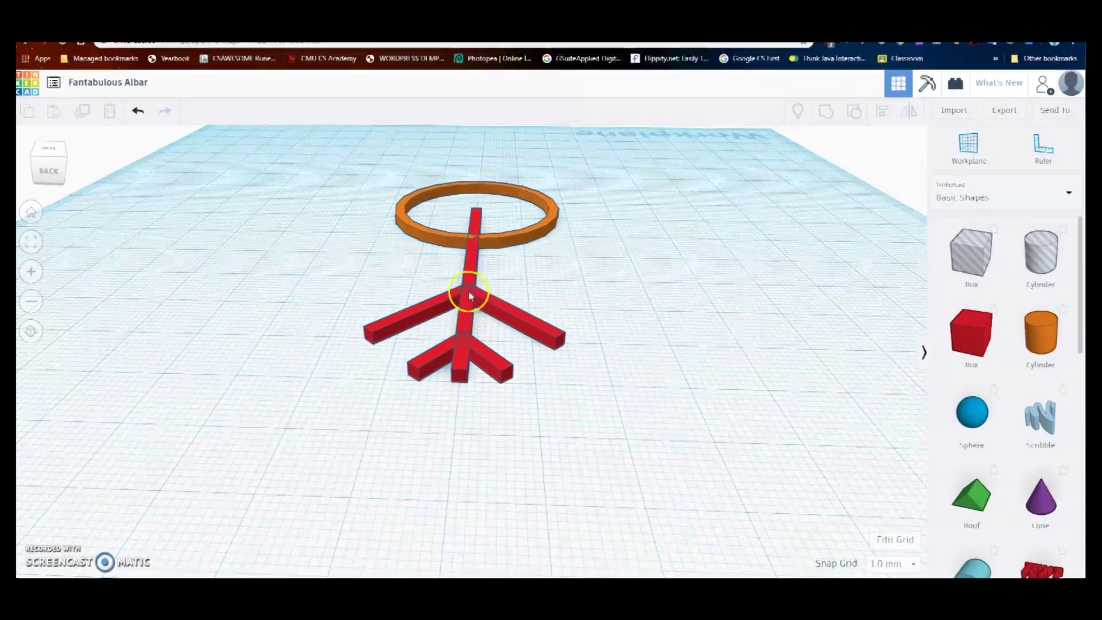
Step: Group the 60 mm bar and its four branches into one shape, leaving out the ring
scroll(459, 270, "up", 3)
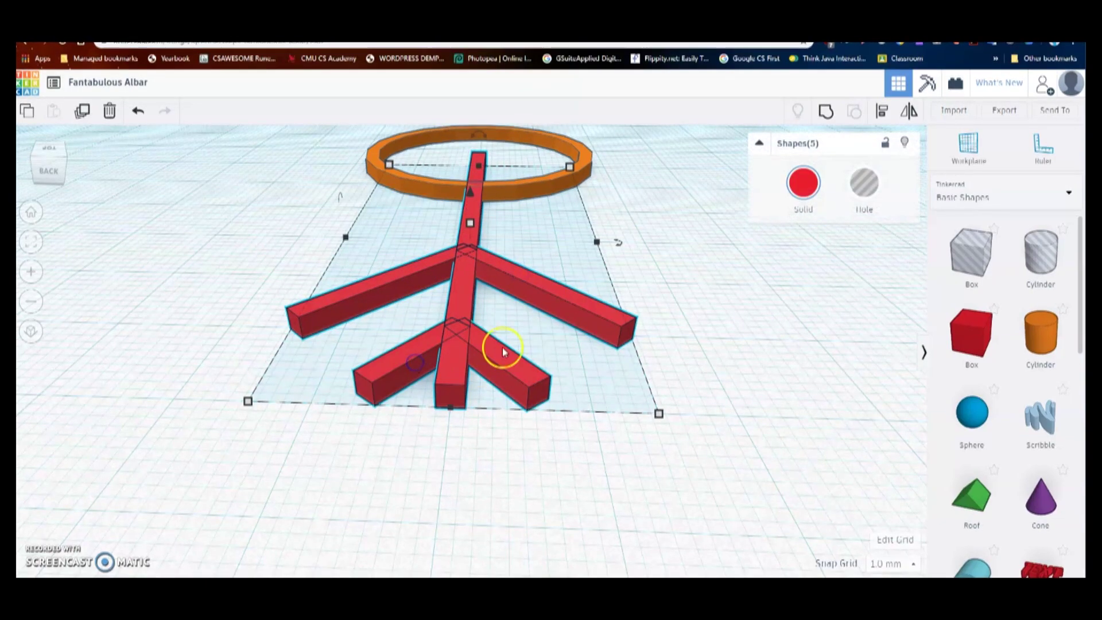
left_click(826, 113)
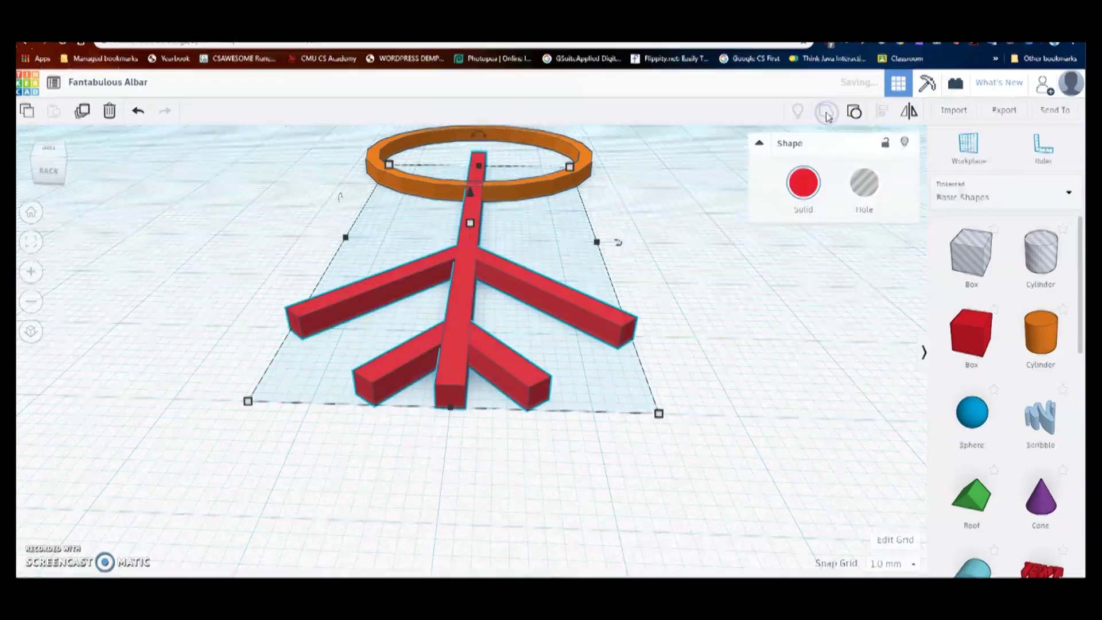
Step: Duplicate the grouped arm and place the copy facing the opposite way, meeting the original arm end to end at the ring's centre
right_click_drag(631, 292, 580, 298)
scroll(496, 327, "down", 4)
middle_click_drag(594, 322, 400, 340)
scroll(484, 325, "down", 2)
middle_click_drag(570, 344, 505, 347)
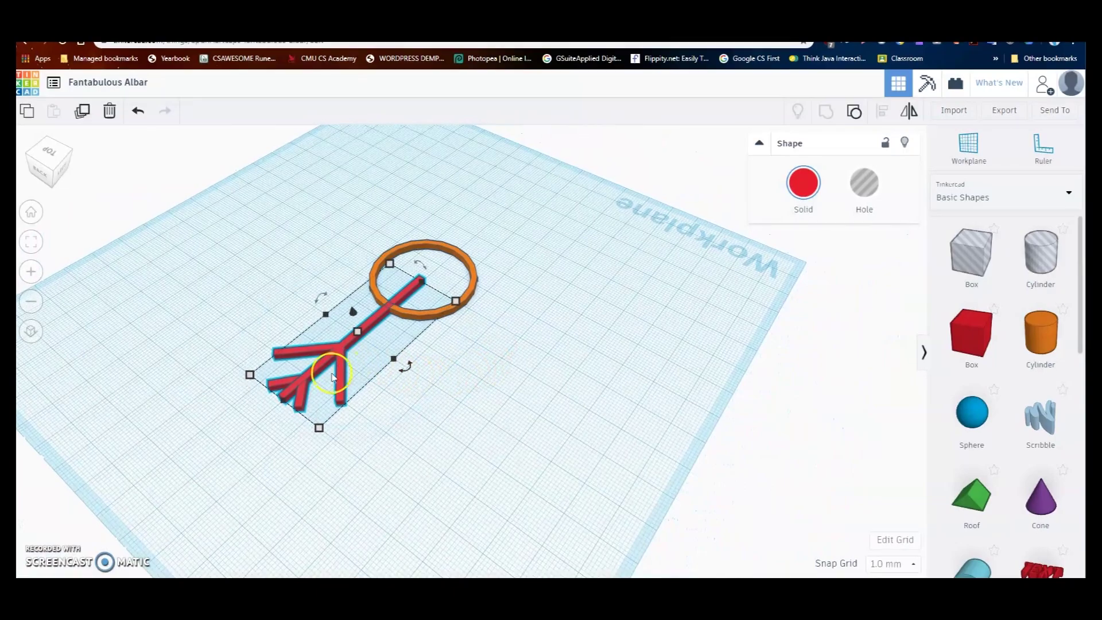
mouse_move(291, 400)
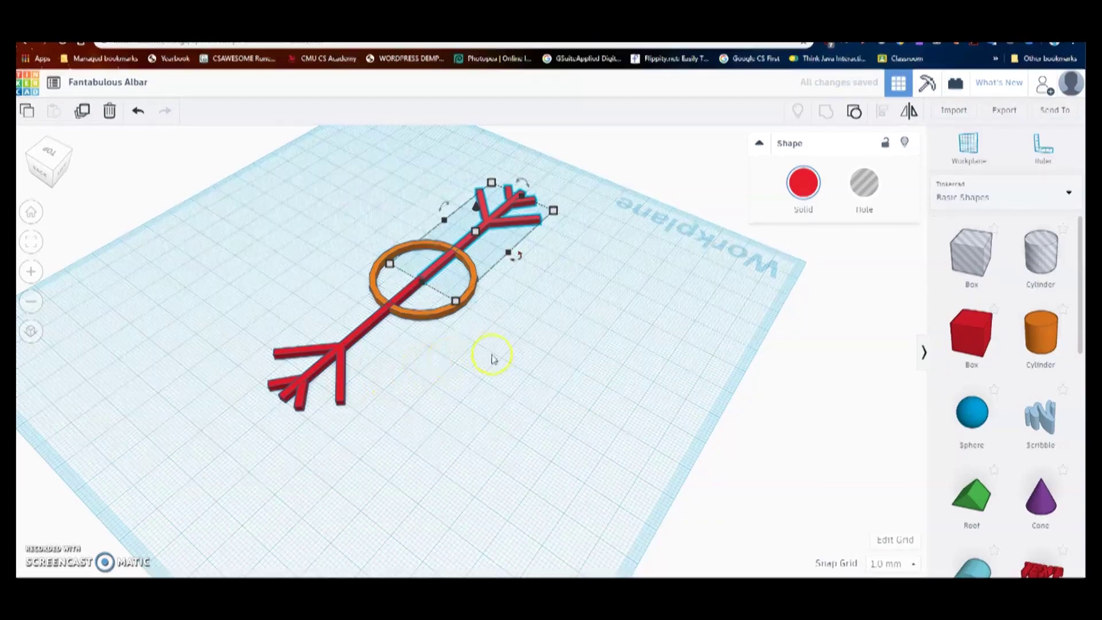
left_click(577, 358)
Step: Group the two opposite red arms into one shape, keeping the orange ring separate
scroll(448, 290, "up", 5)
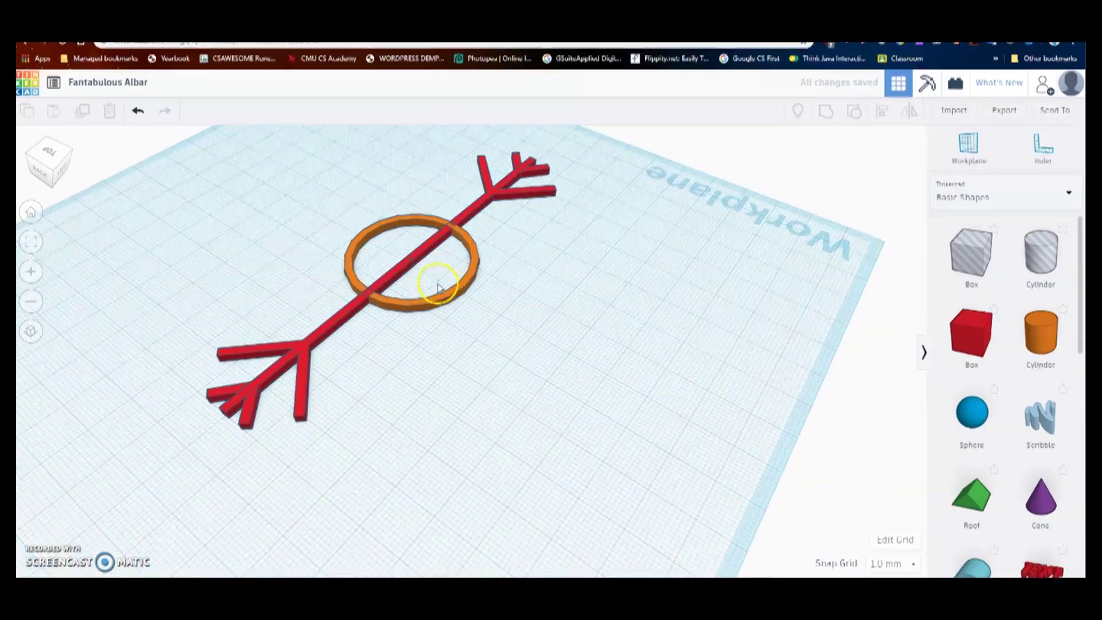
right_click_drag(460, 274, 488, 148)
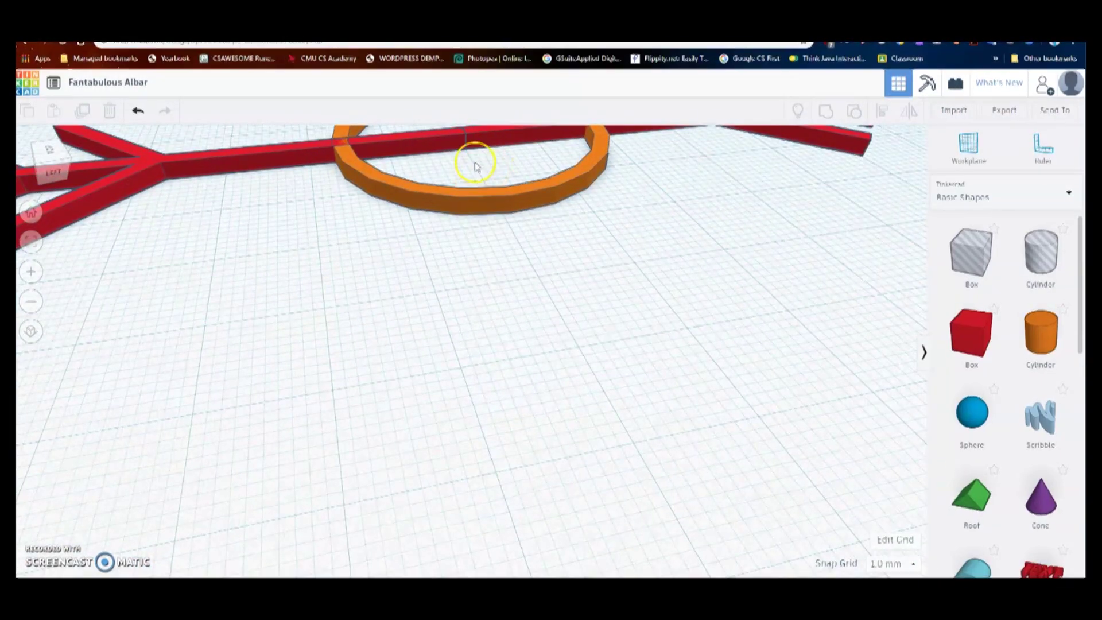
right_click_drag(481, 157, 386, 288)
scroll(349, 243, "up", 5)
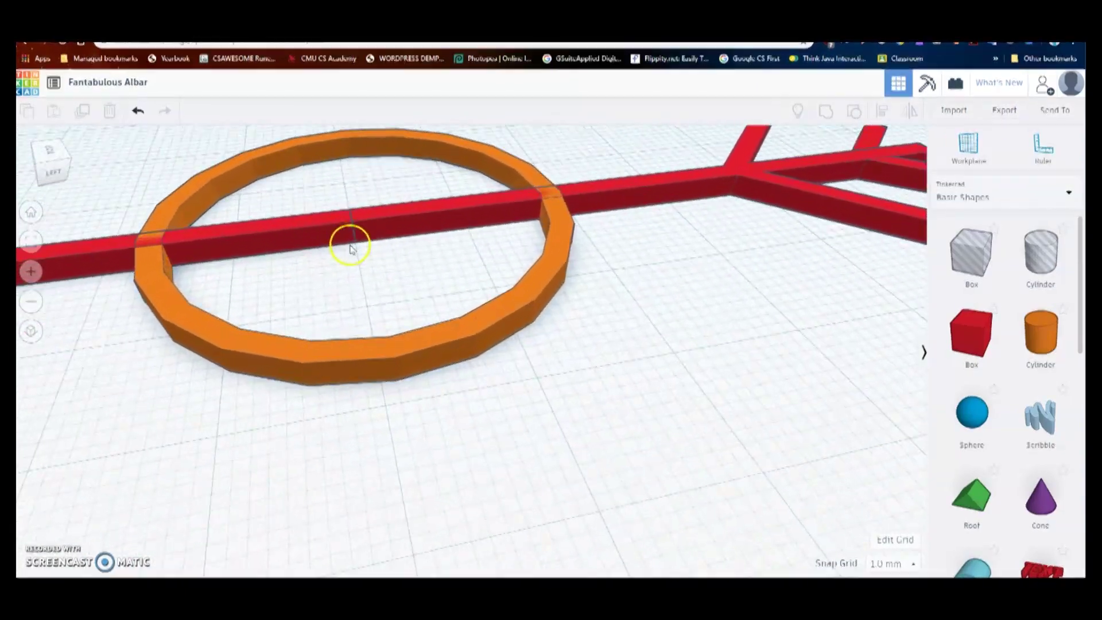
scroll(358, 208, "down", 5)
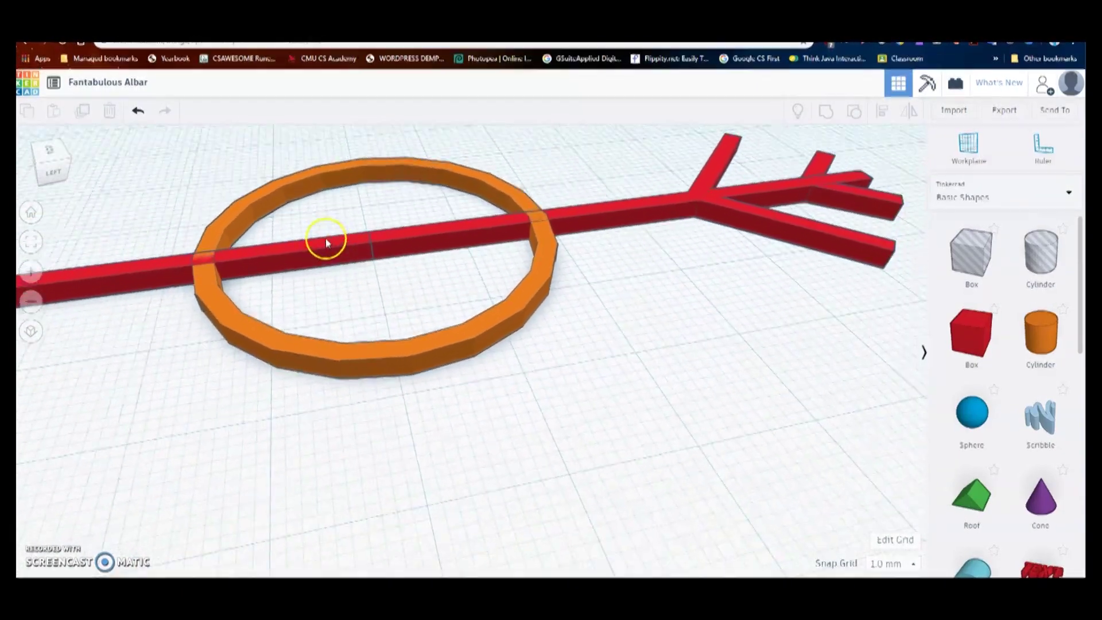
scroll(321, 245, "down", 5)
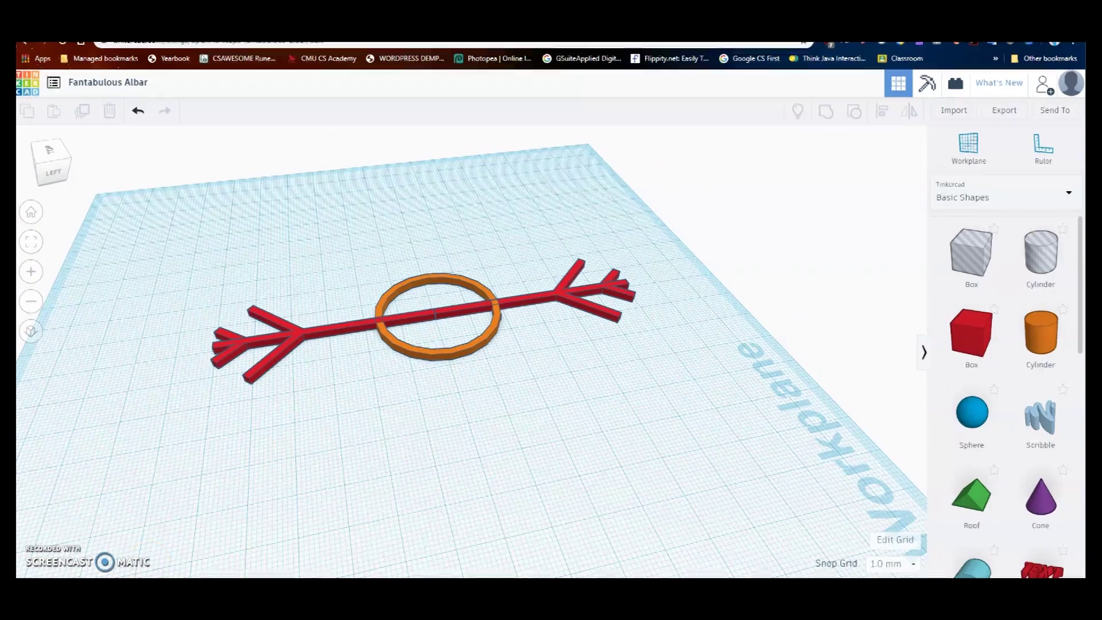
left_click(342, 337)
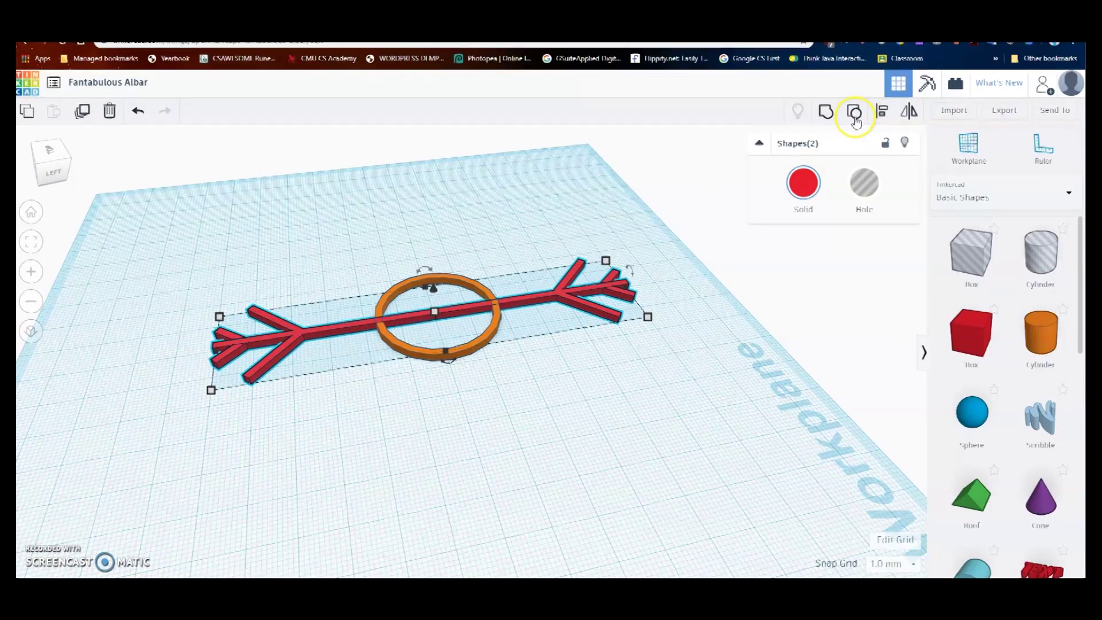
left_click(826, 111)
left_click(505, 335)
left_click(399, 387)
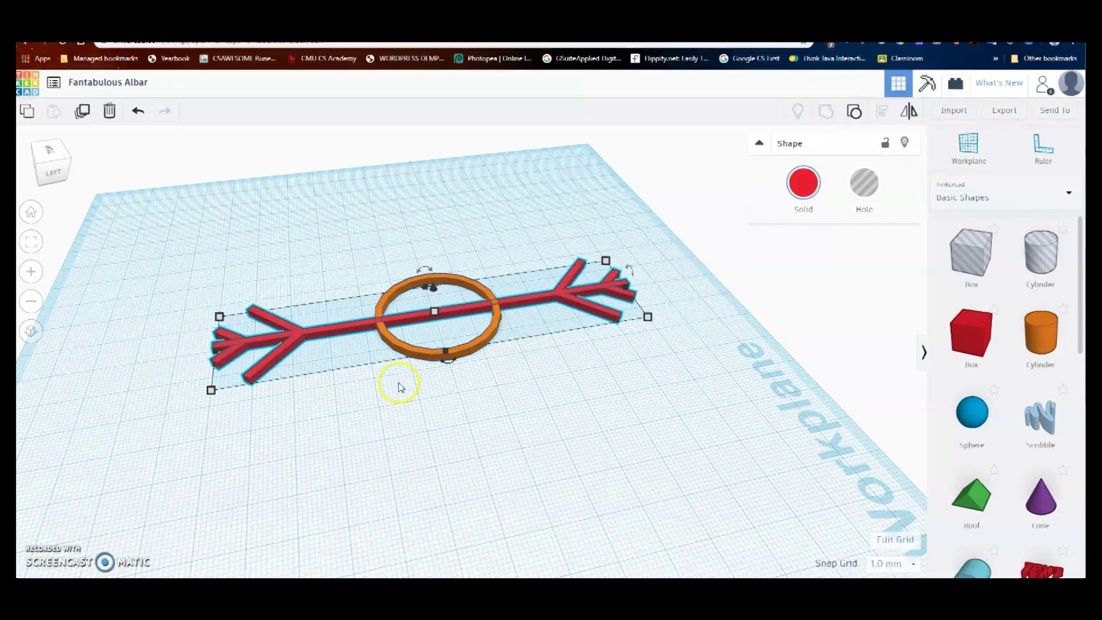
Step: Align the orange ring and the red double arm so they share the same centre both lengthwise and crosswise
left_click(317, 340)
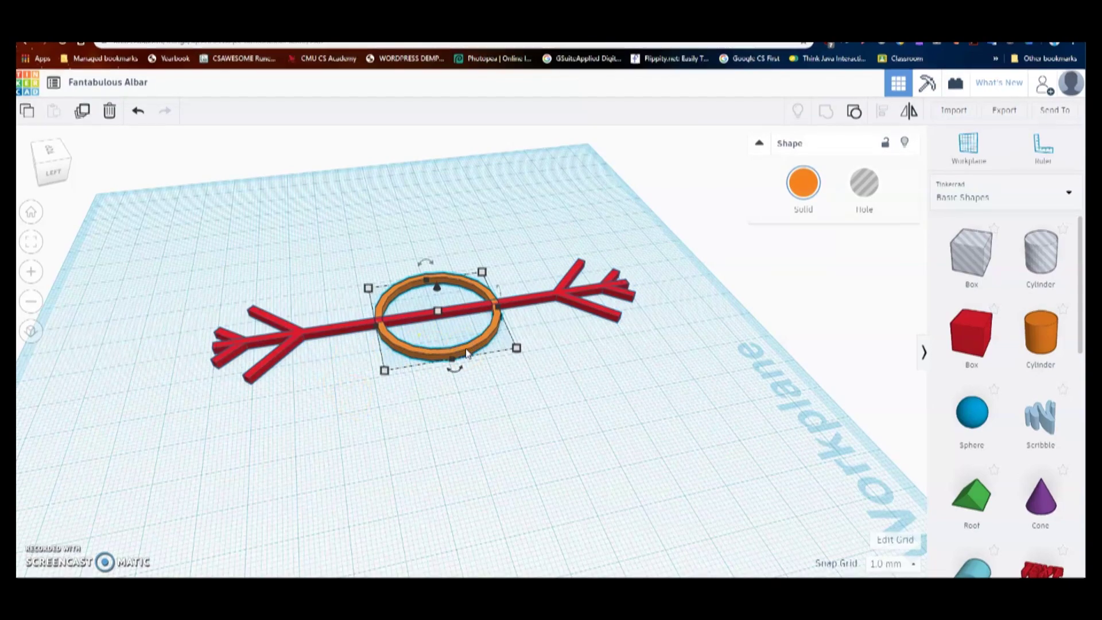
left_click(420, 325)
left_click(359, 330, "shift")
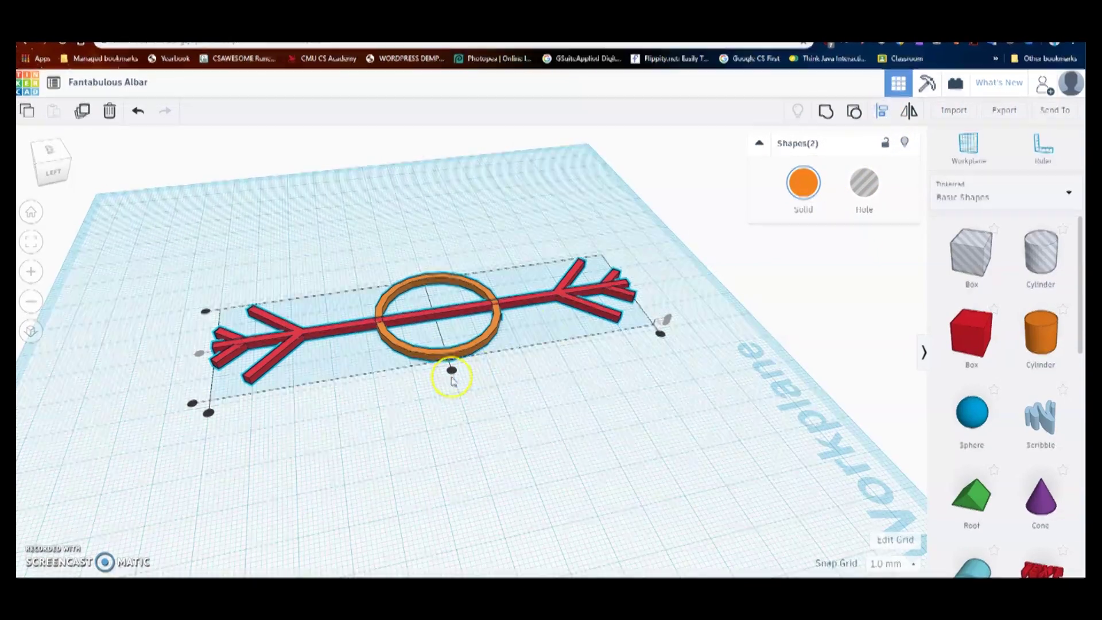
left_click(452, 371)
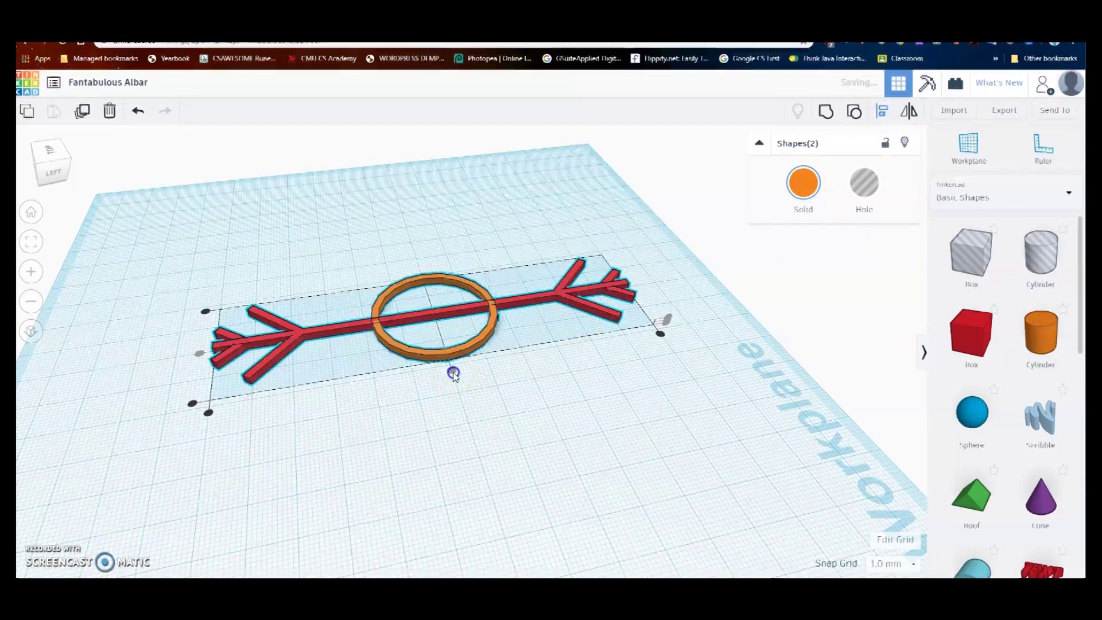
left_click(200, 355)
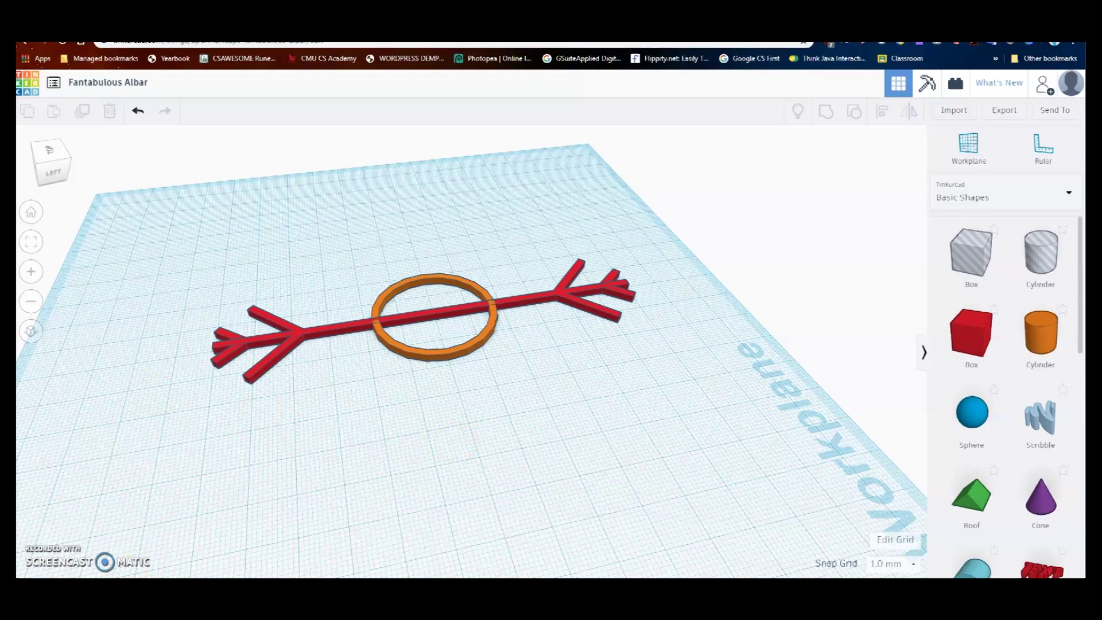
Step: Duplicate the red double arm, rotate the copy 45 degrees flat about the ring's centre, and repeat the duplication until eight evenly spaced arms exist
scroll(480, 366, "down", 3)
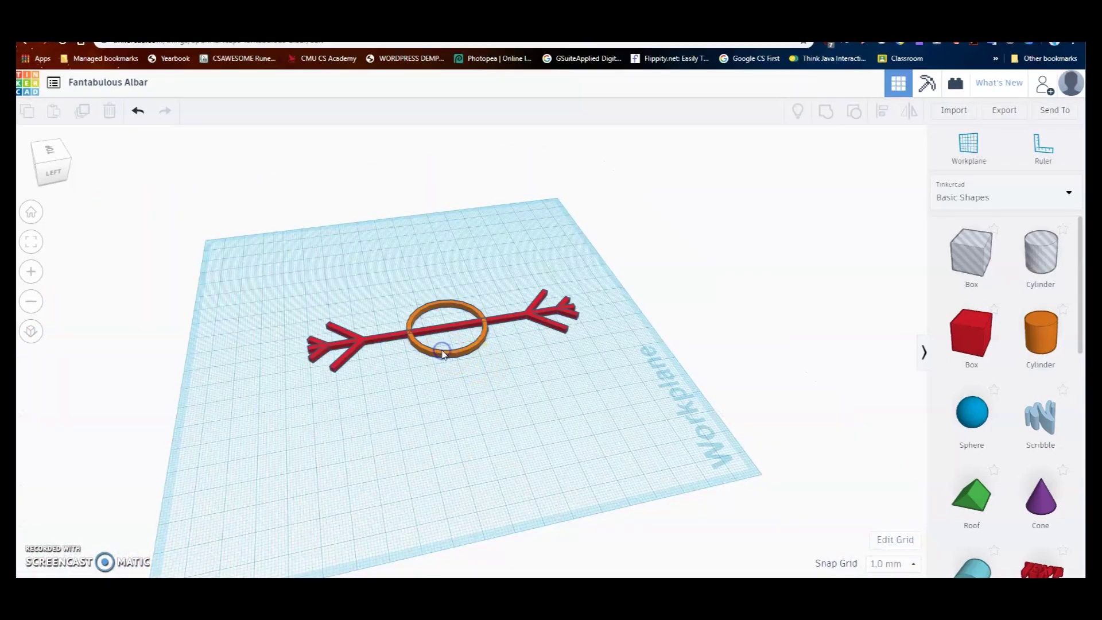
left_click(397, 338)
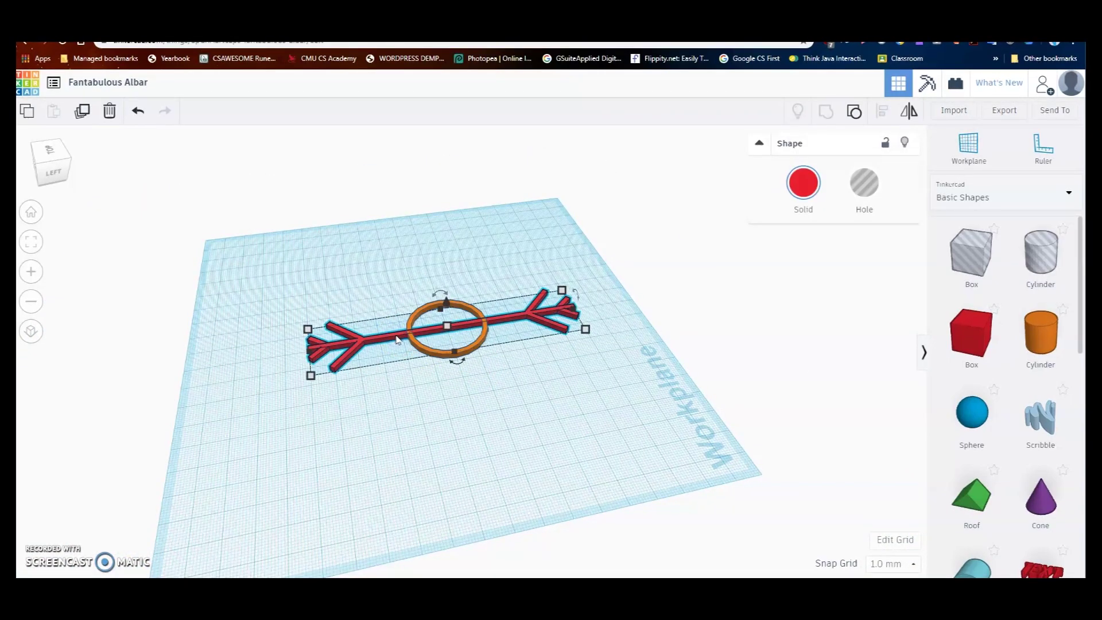
left_click(458, 318)
left_click(84, 111)
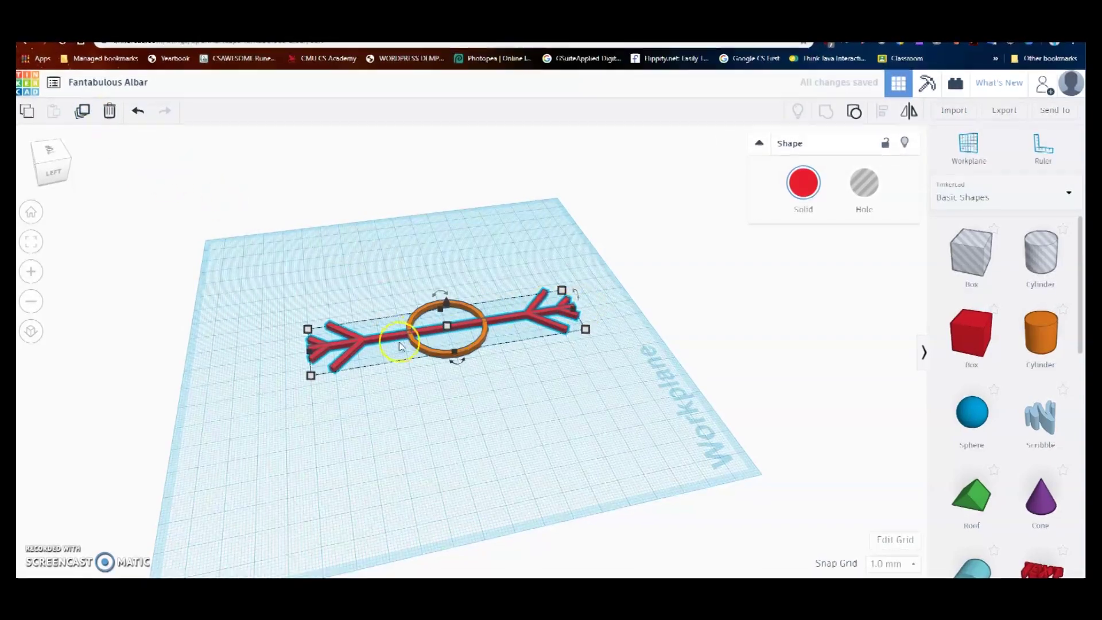
right_click_drag(572, 310, 572, 354)
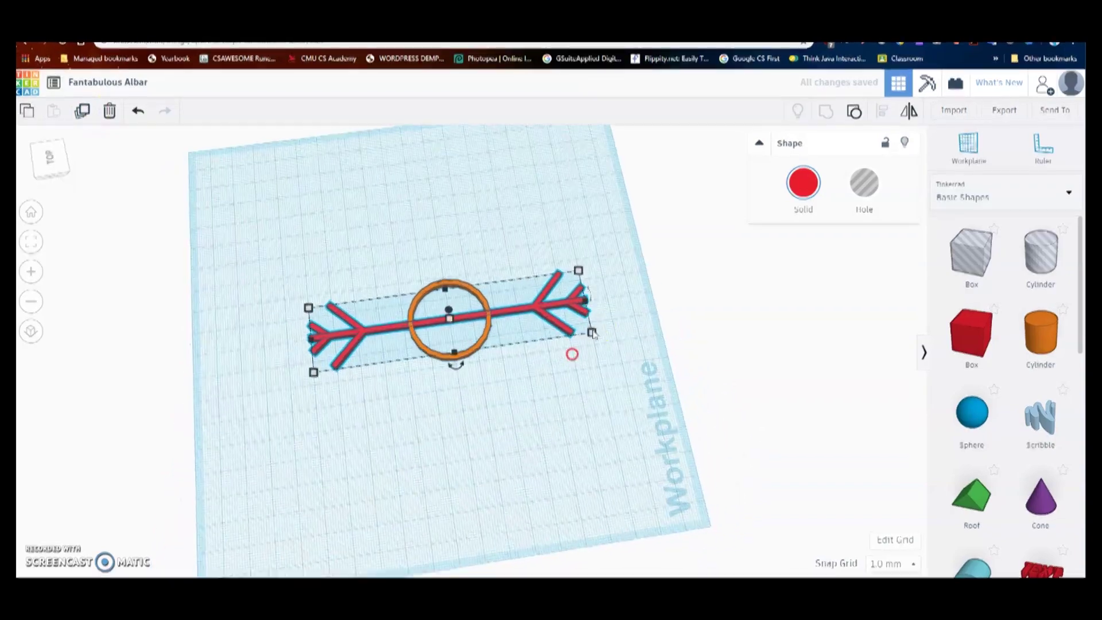
left_click(588, 288)
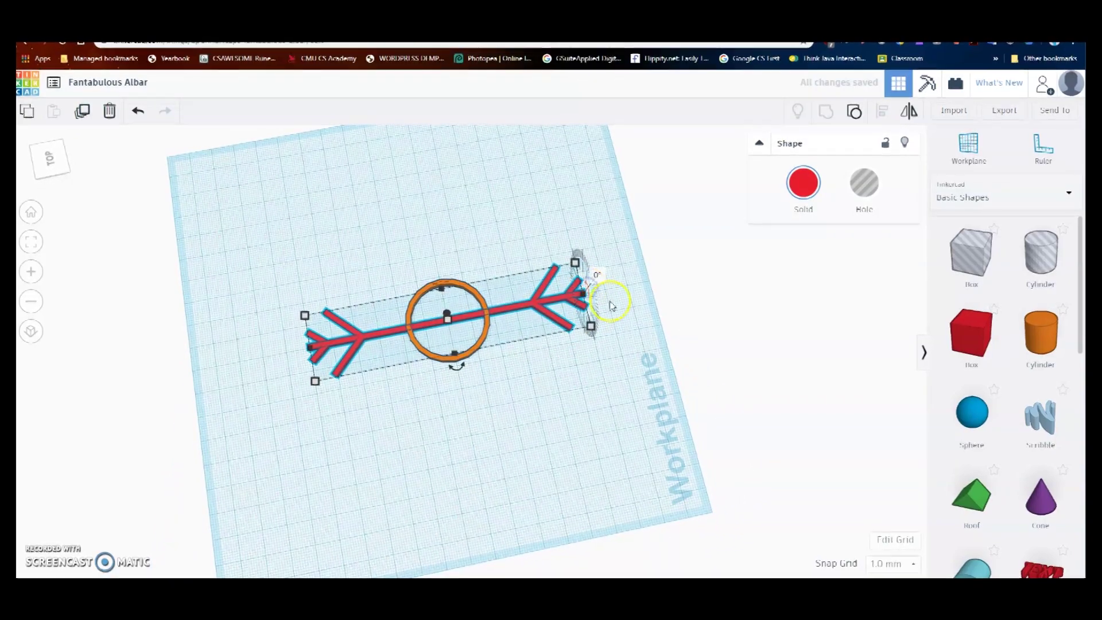
scroll(610, 315, "up", 3)
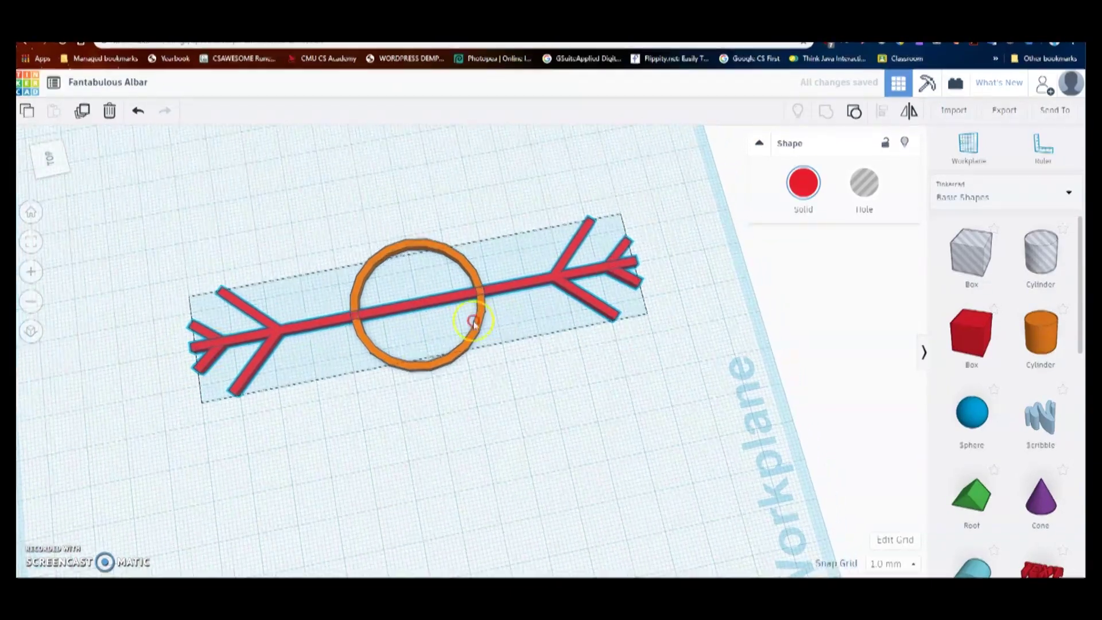
middle_click_drag(499, 315, 287, 322)
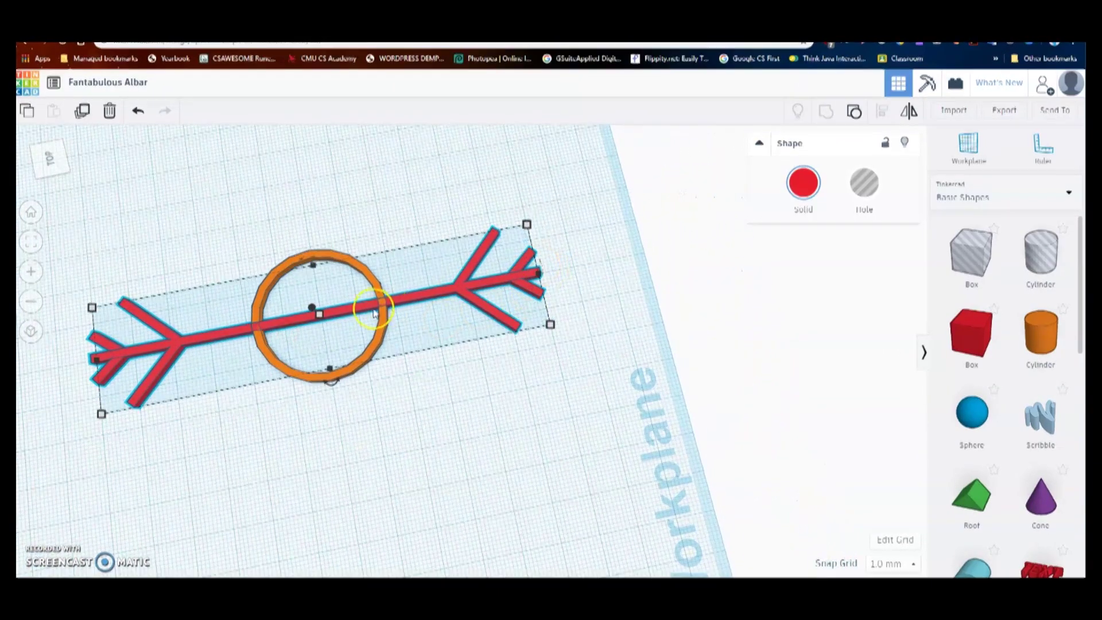
right_click_drag(492, 335, 387, 266)
left_click_drag(589, 348, 632, 256)
left_click(567, 279)
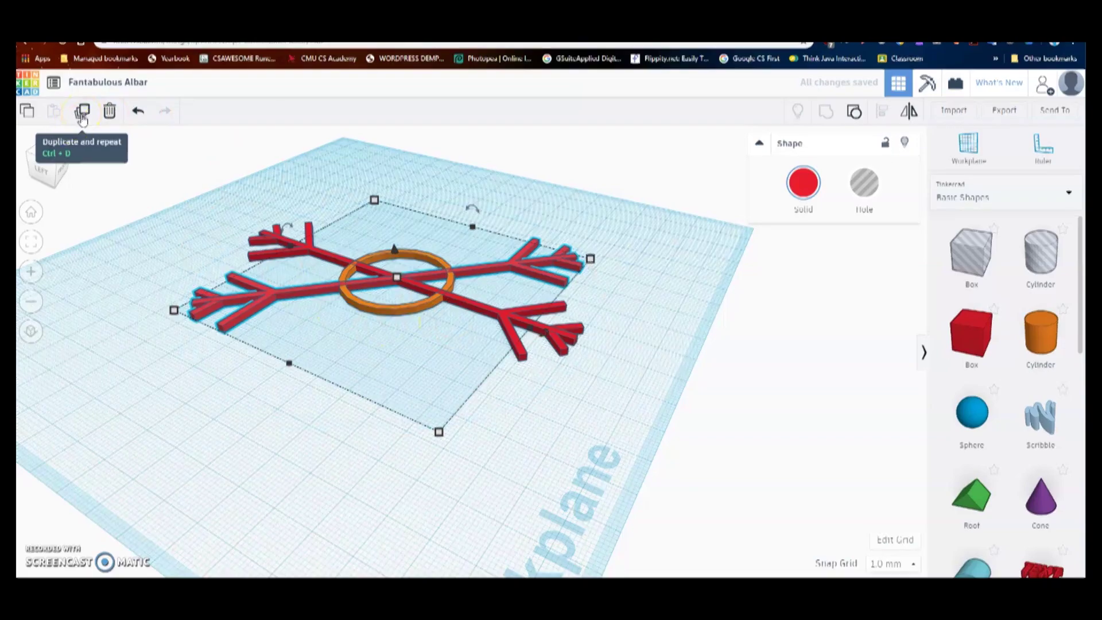
left_click(80, 114)
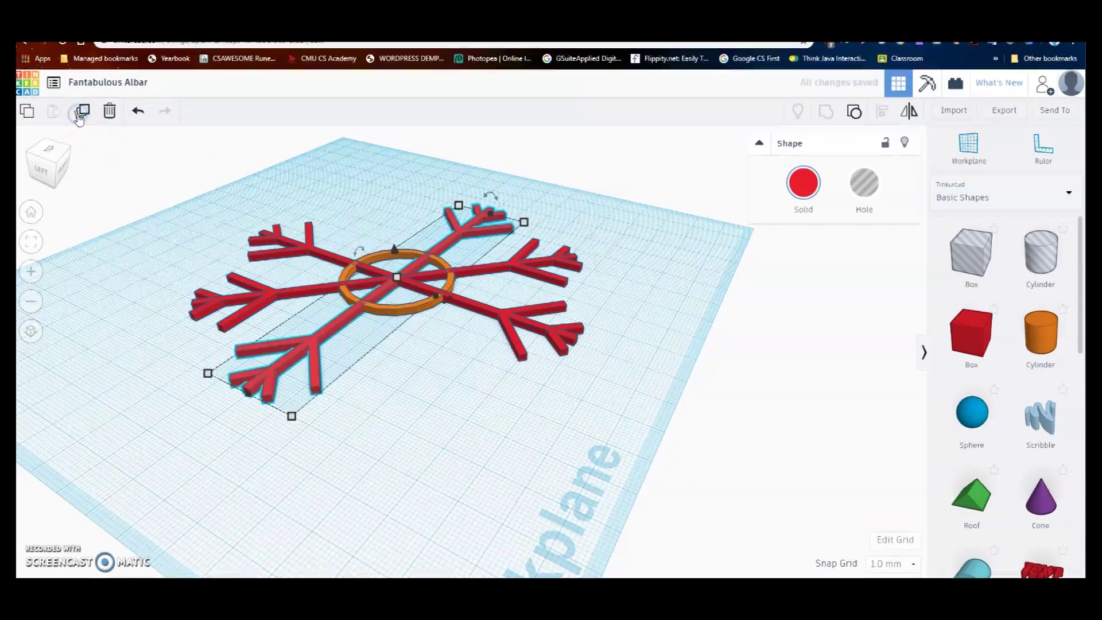
left_click(81, 113)
Step: Resize the orange ring to 52 by 52 mm, keeping it centred on the eight arms
left_click(410, 250)
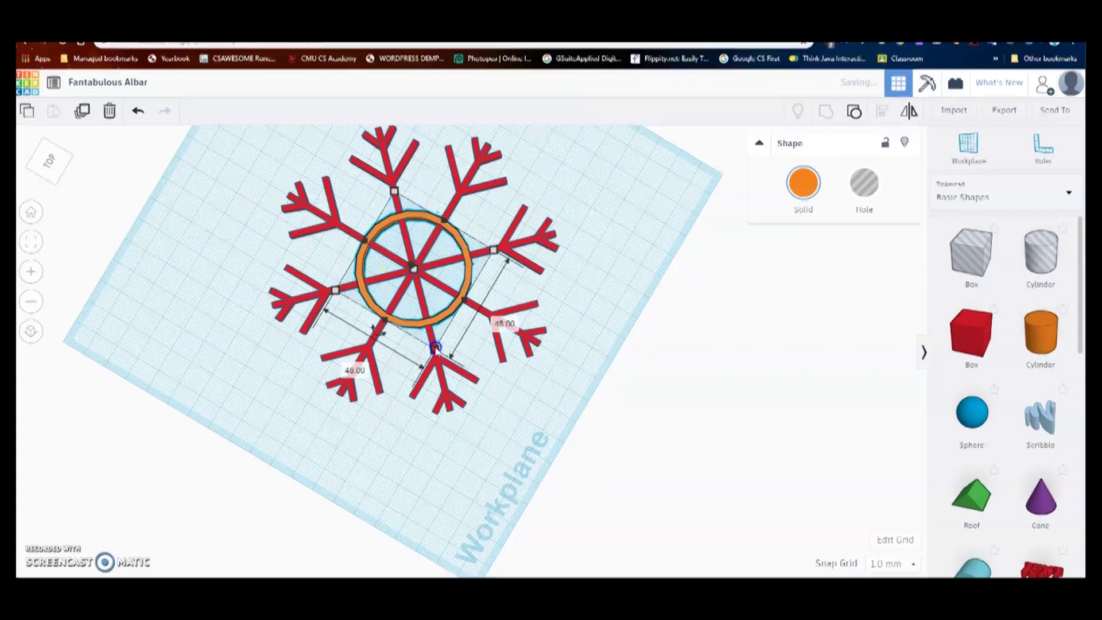
right_click_drag(555, 381, 433, 325)
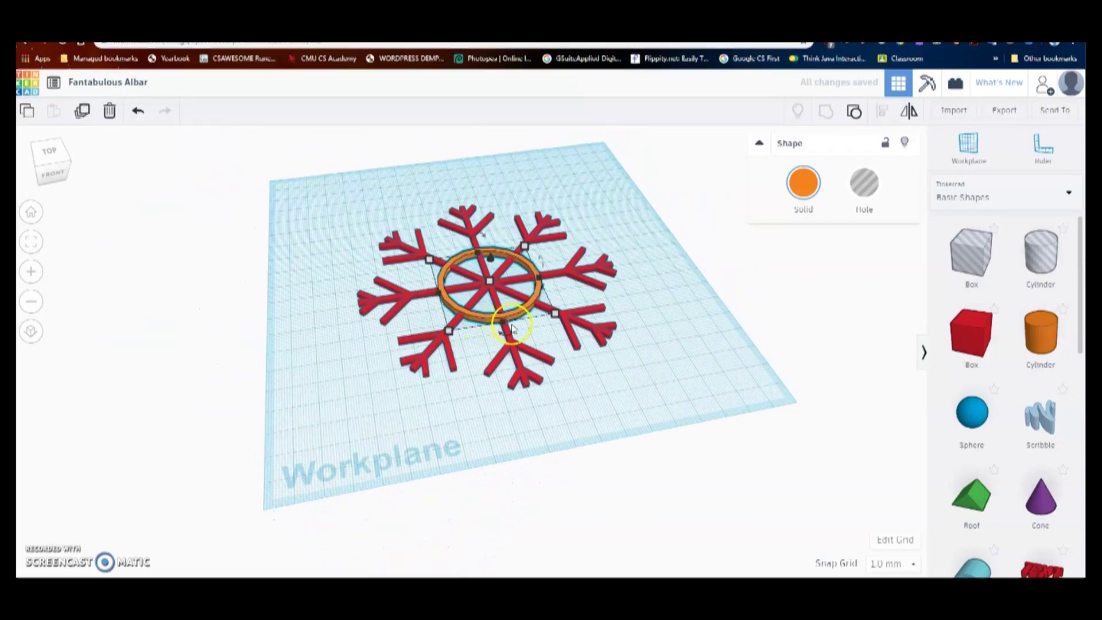
right_click_drag(441, 287, 453, 320)
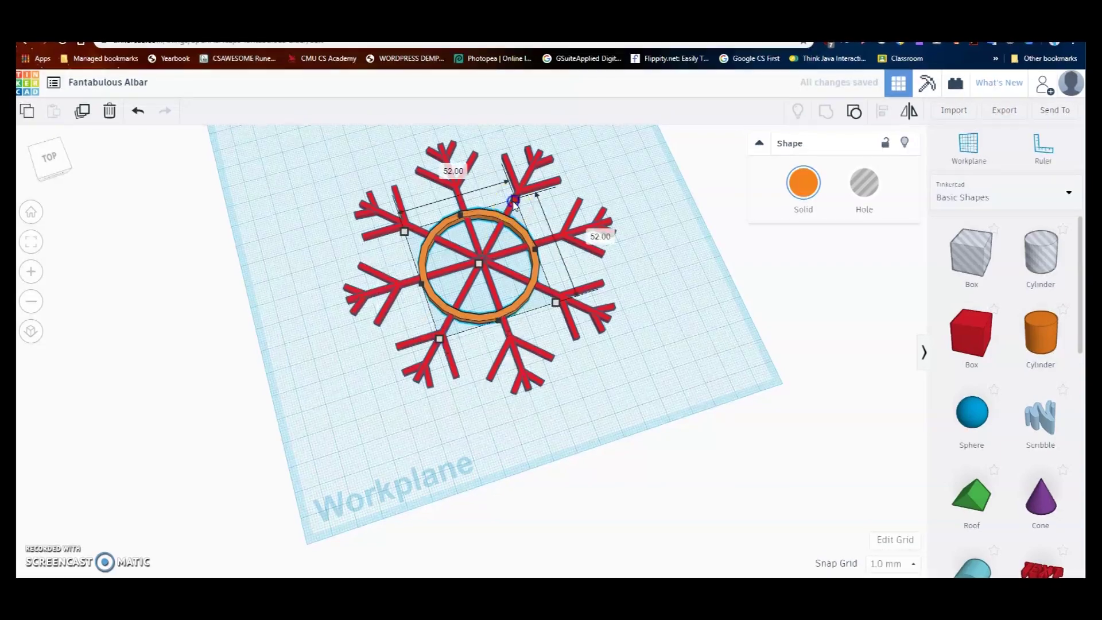
right_click_drag(490, 253, 510, 373)
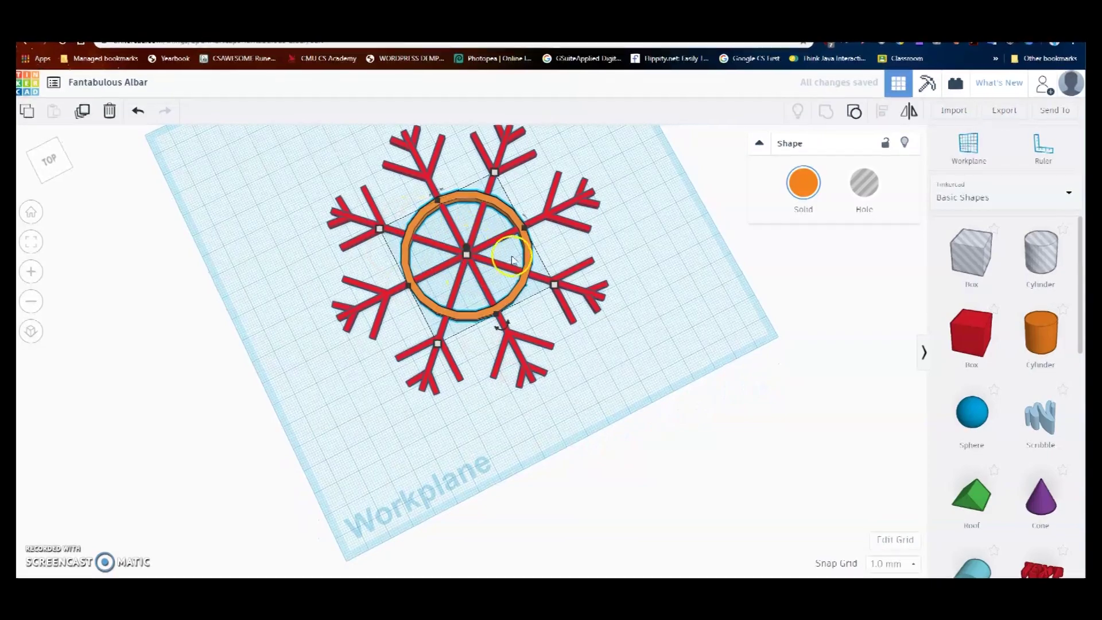
Step: Place a solid cylinder at the centre of the snowflake, inside the ring
scroll(468, 305, "down", 5)
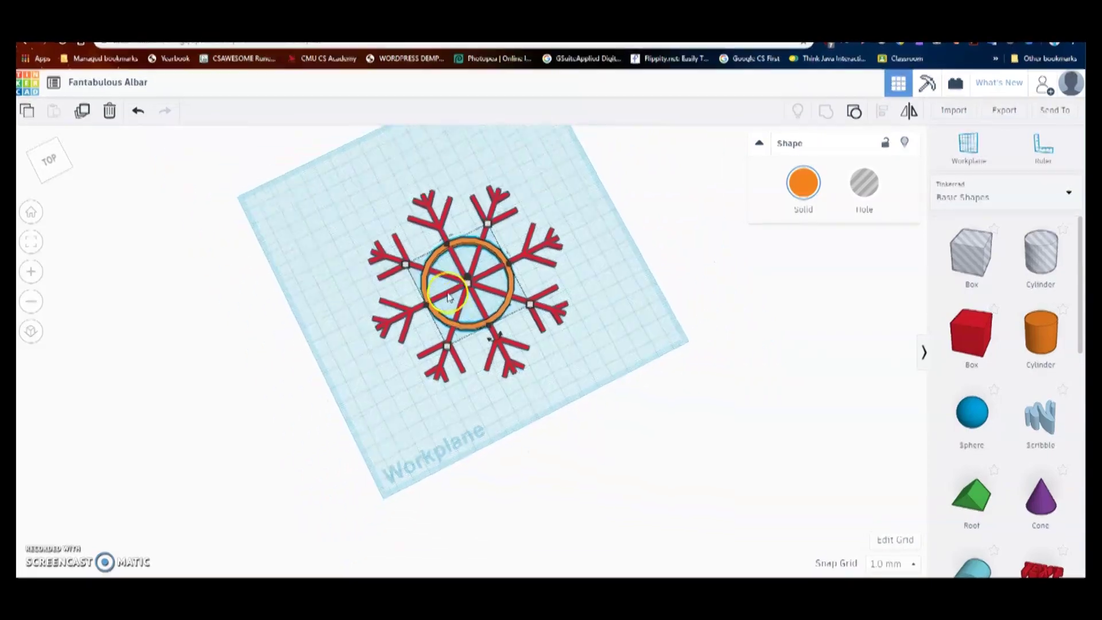
right_click_drag(461, 317, 519, 396)
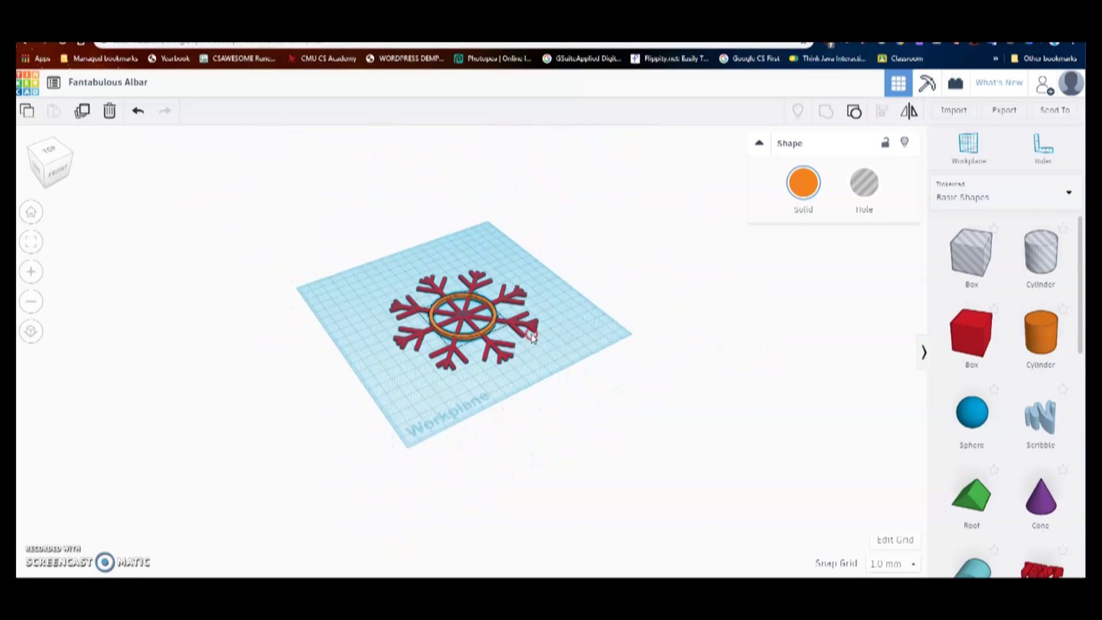
scroll(484, 291, "up", 2)
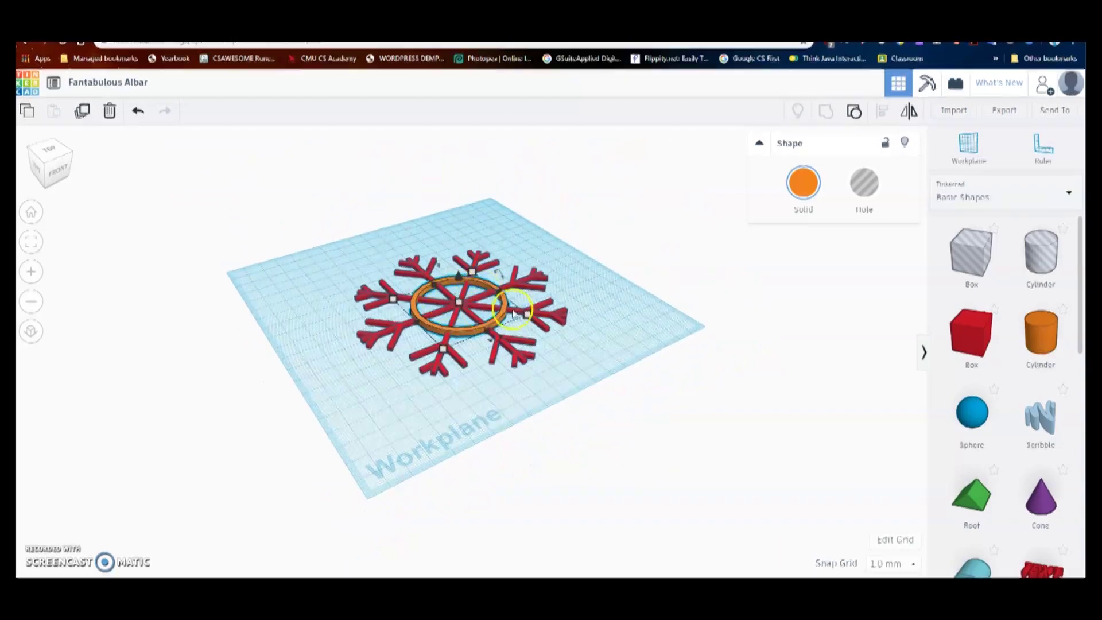
right_click_drag(574, 332, 579, 362)
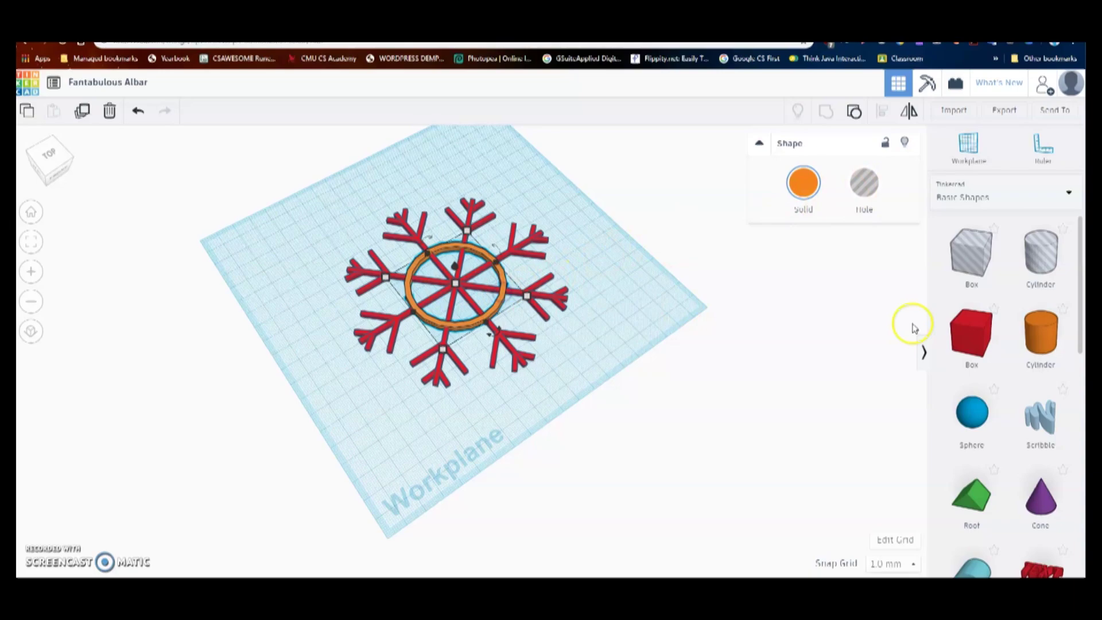
left_click(1043, 337)
left_click_drag(1044, 340, 457, 288)
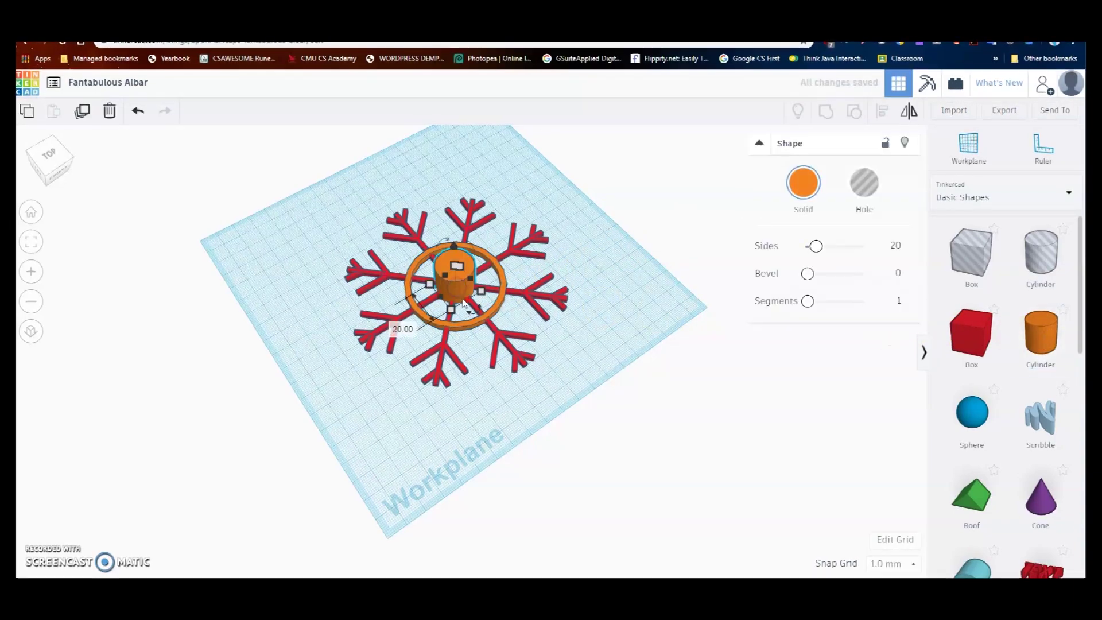
Step: Widen the cylinder to about 49 by 47 mm so that it covers the inside of the ring
right_click_drag(476, 309, 511, 283)
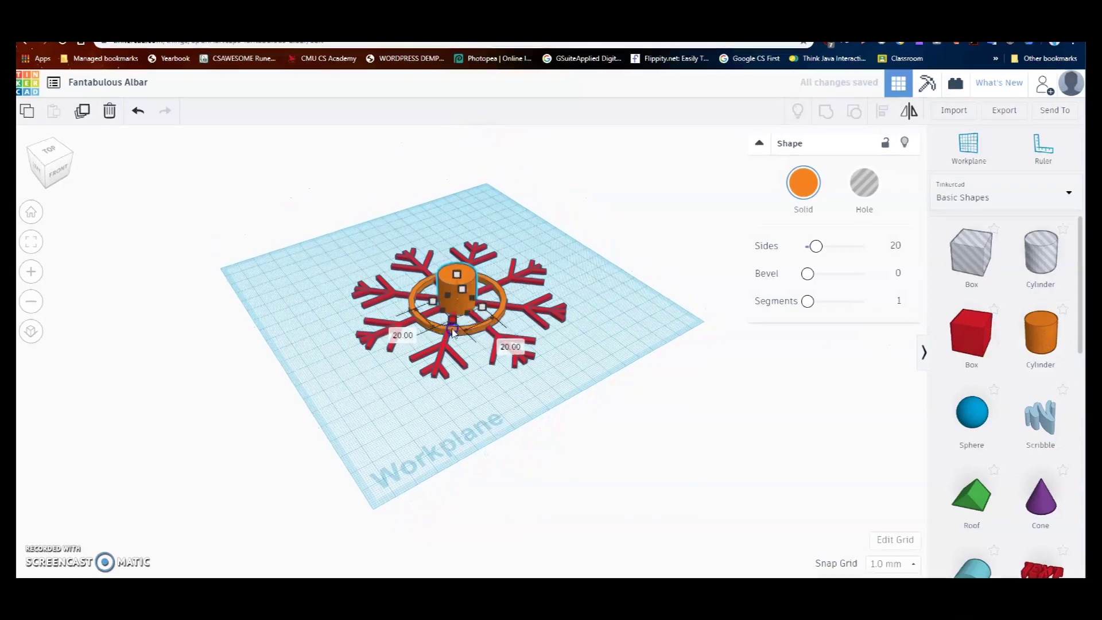
left_click_drag(452, 319, 473, 332)
right_click_drag(512, 318, 786, 337)
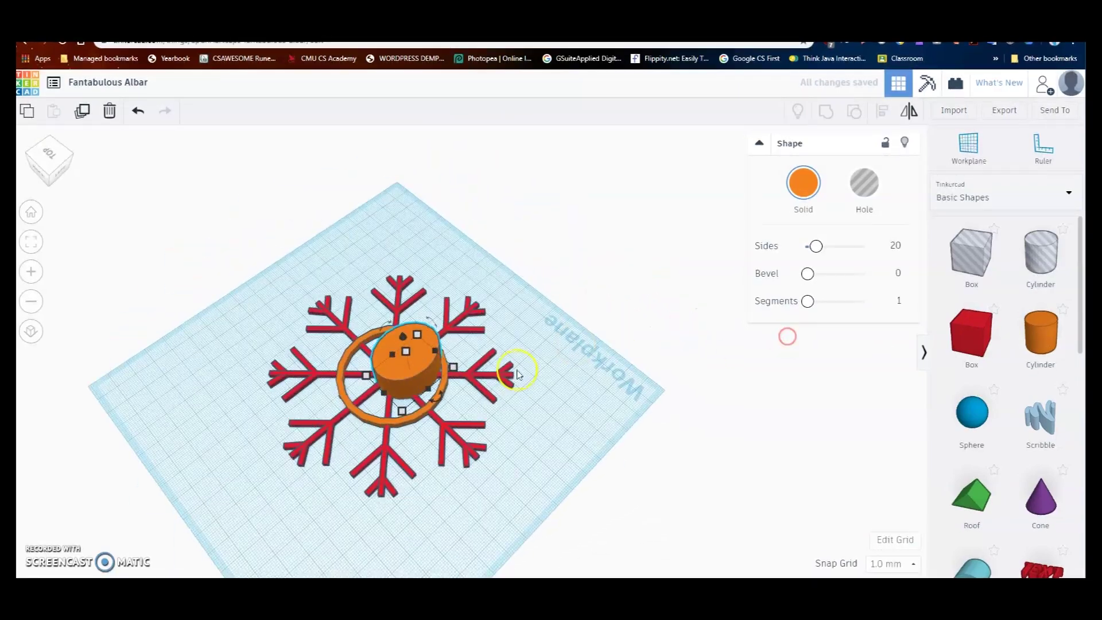
left_click_drag(365, 374, 324, 376)
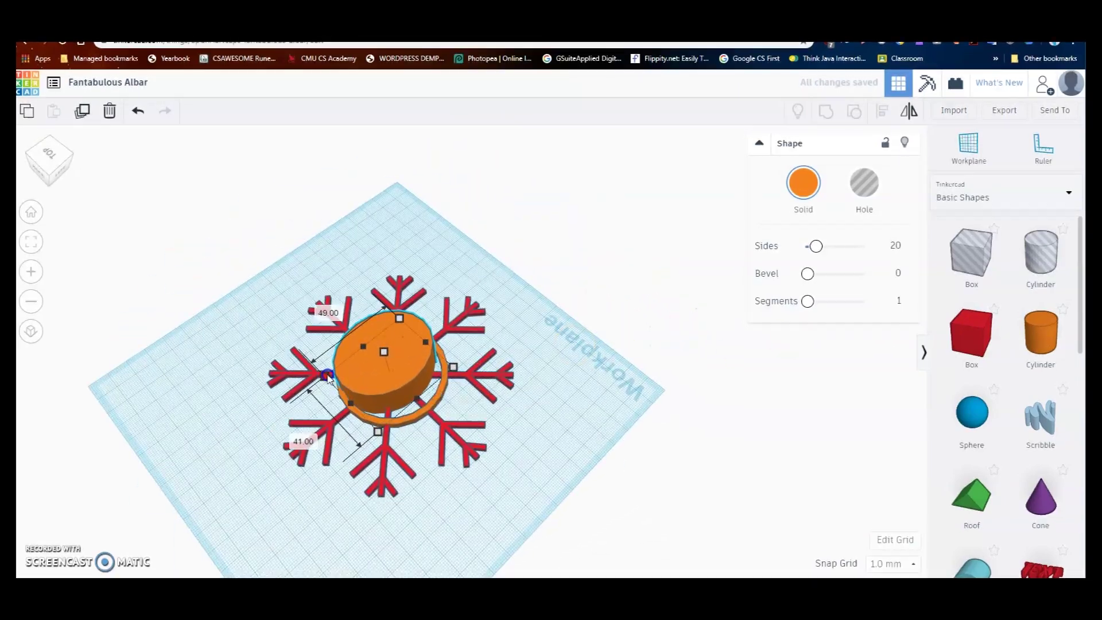
left_click_drag(453, 369, 461, 376)
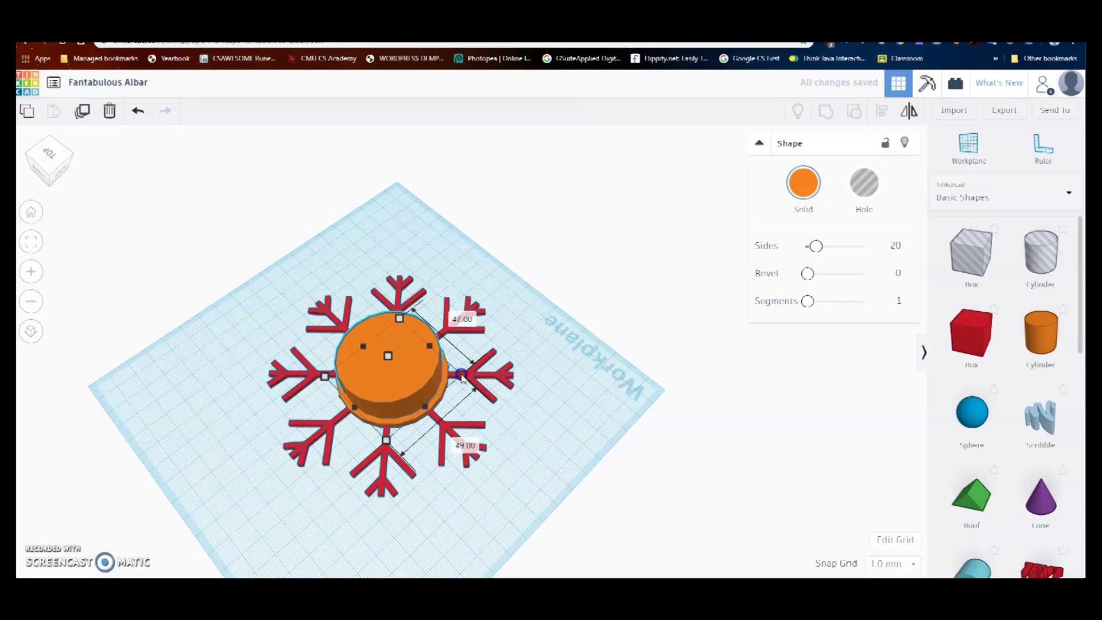
Step: Lower the cylinder by about 14 mm so that it passes down through the ring
scroll(391, 383, "up", 3)
right_click_drag(360, 397, 591, 345)
mouse_move(541, 377)
right_mouse_down()
mouse_move(596, 379)
mouse_move(539, 376)
mouse_move(586, 384)
mouse_move(528, 364)
right_mouse_up()
mouse_move(598, 313)
left_mouse_down()
mouse_move(577, 324)
mouse_move(583, 342)
mouse_move(590, 300)
mouse_move(589, 337)
mouse_move(588, 327)
left_mouse_up()
right_click_drag(587, 327, 397, 389)
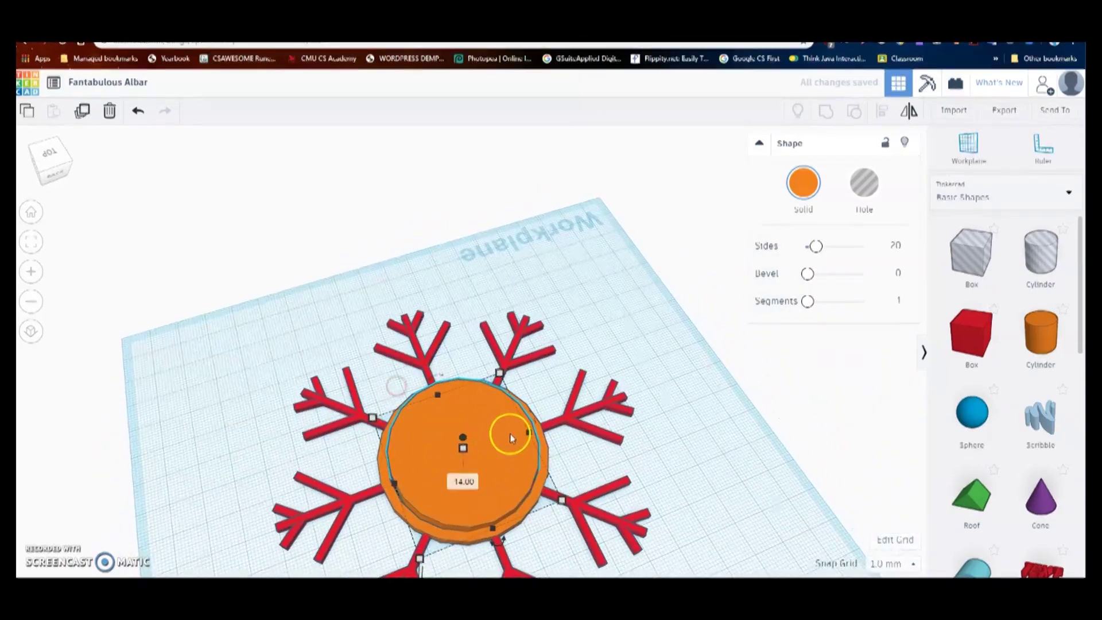
Step: Try to align the wide cylinder and the orange ring with each other
left_click(676, 354)
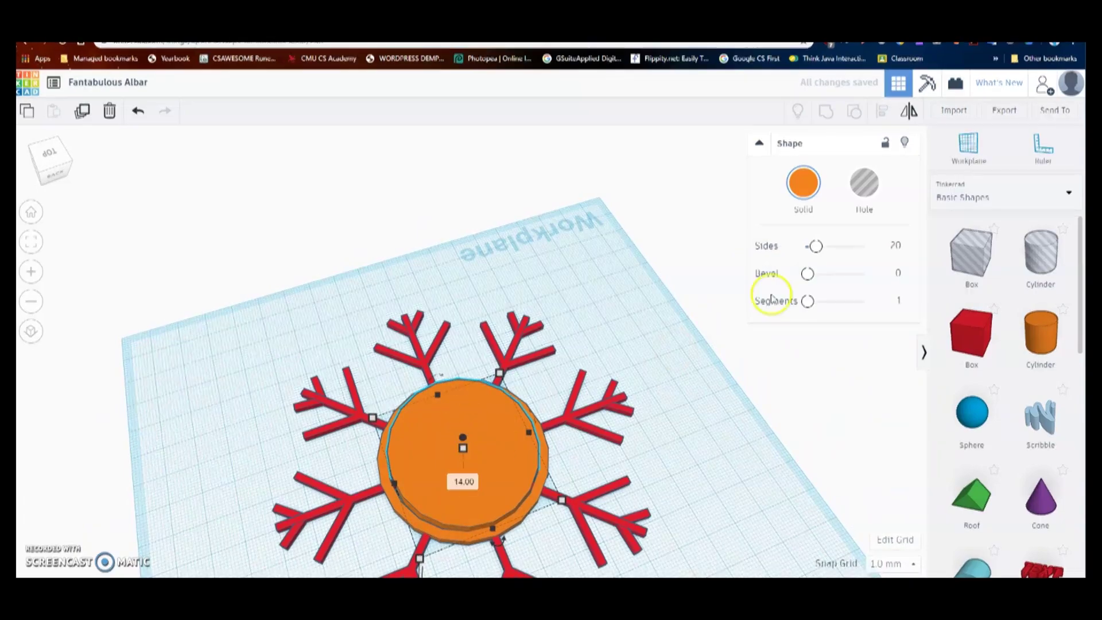
left_click(374, 501)
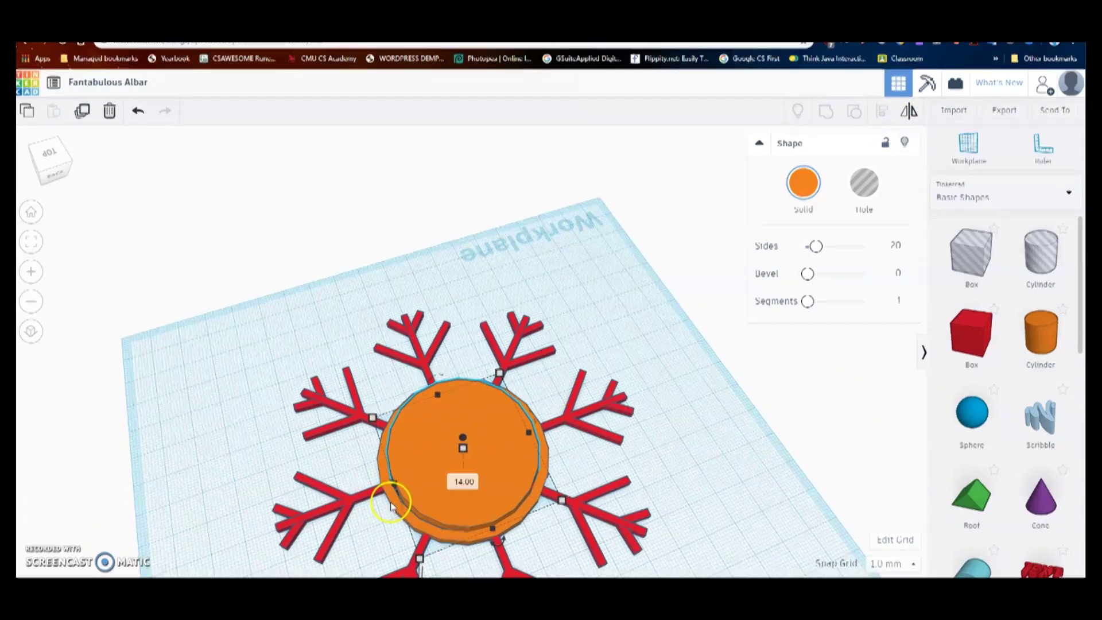
left_click(390, 504, "shift")
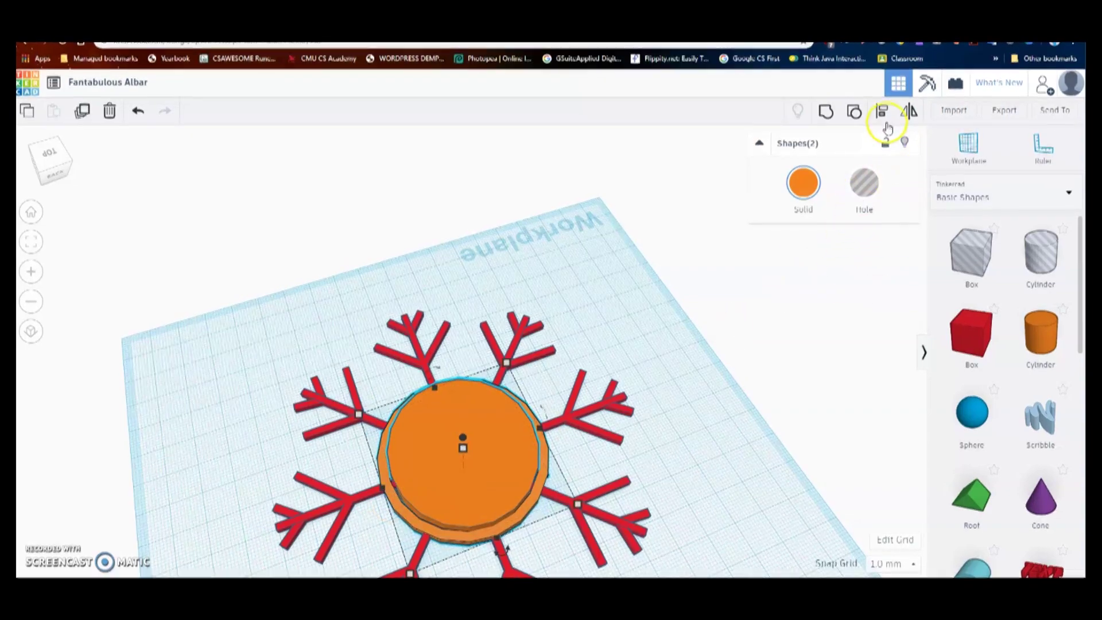
right_click_drag(590, 418, 444, 421)
right_click_drag(336, 413, 473, 495)
left_click(615, 351)
left_click(438, 411)
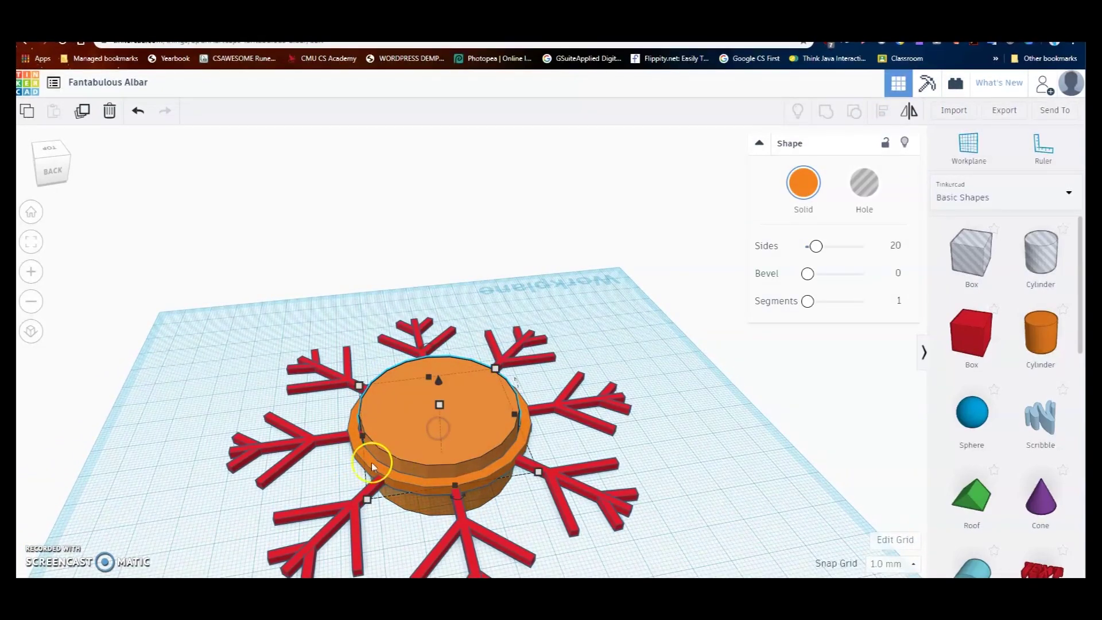
left_click(356, 457, "shift")
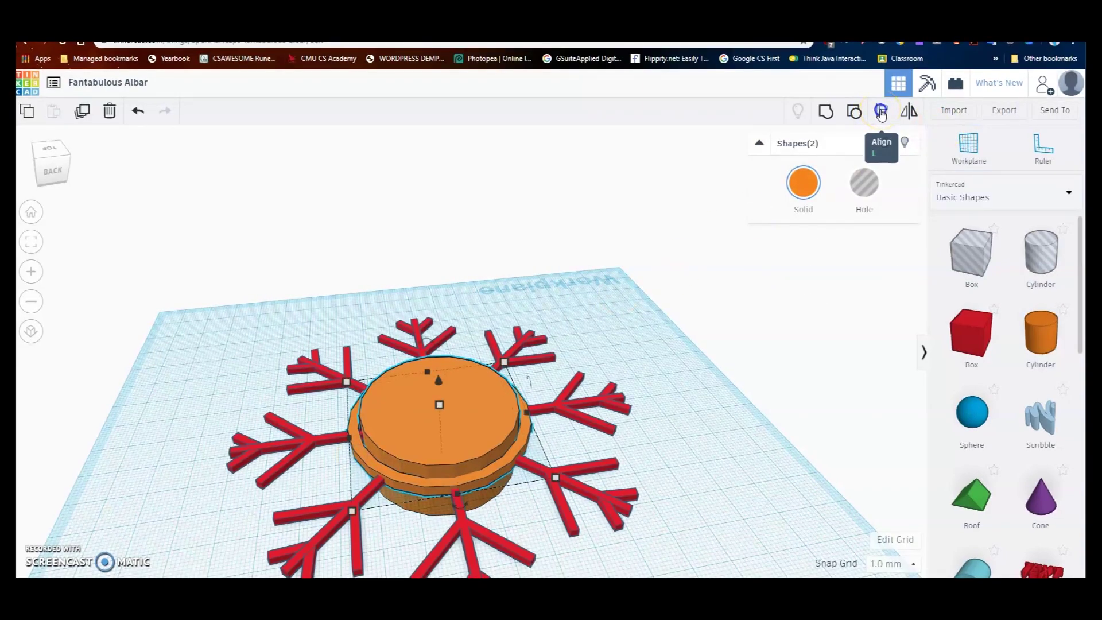
left_click(881, 111)
right_click_drag(679, 365, 640, 407)
scroll(363, 396, "up", 2)
right_click_drag(594, 439, 466, 439)
left_click(455, 395)
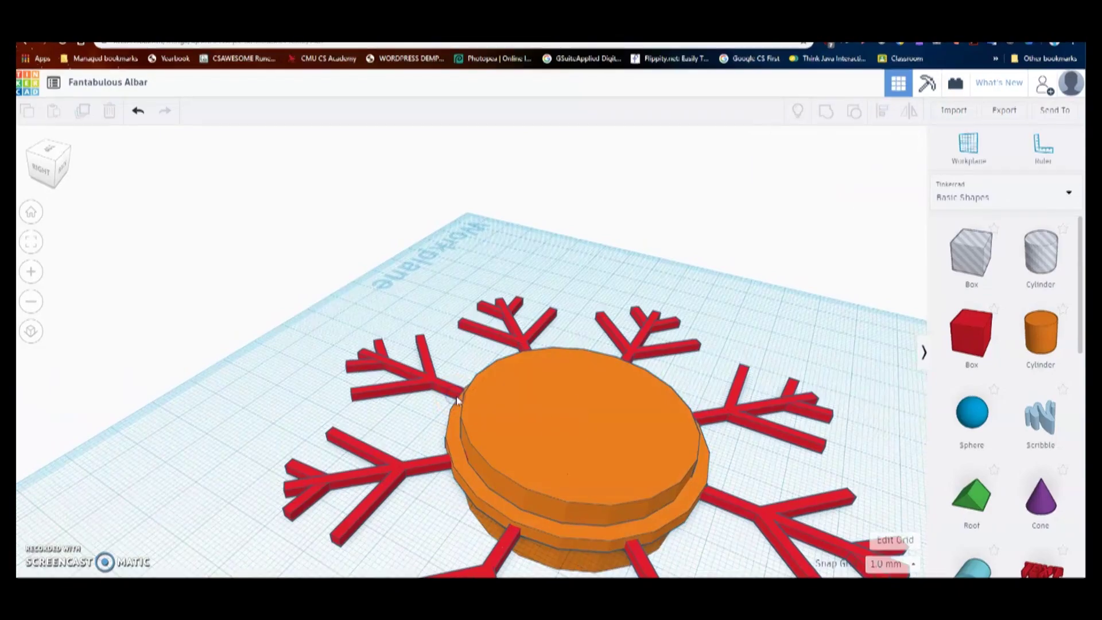
Step: Turn the wide central cylinder into a hole and group it with the ring and all the snowflake arms
scroll(584, 428, "down", 3)
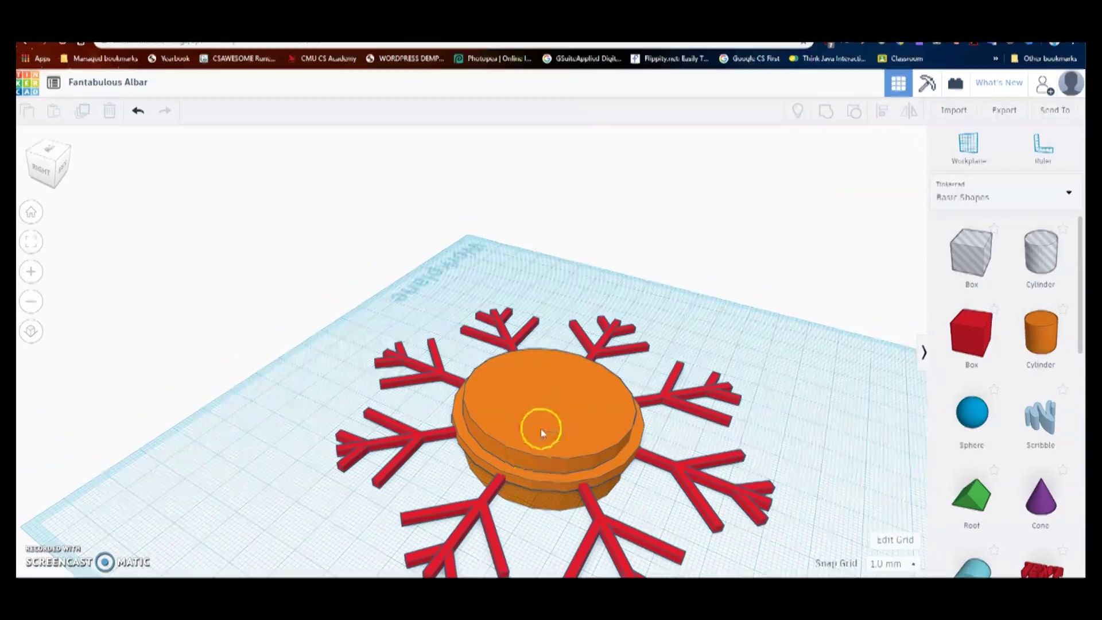
scroll(545, 406, "down", 5)
right_click_drag(572, 405, 485, 354)
left_click_drag(334, 282, 689, 459)
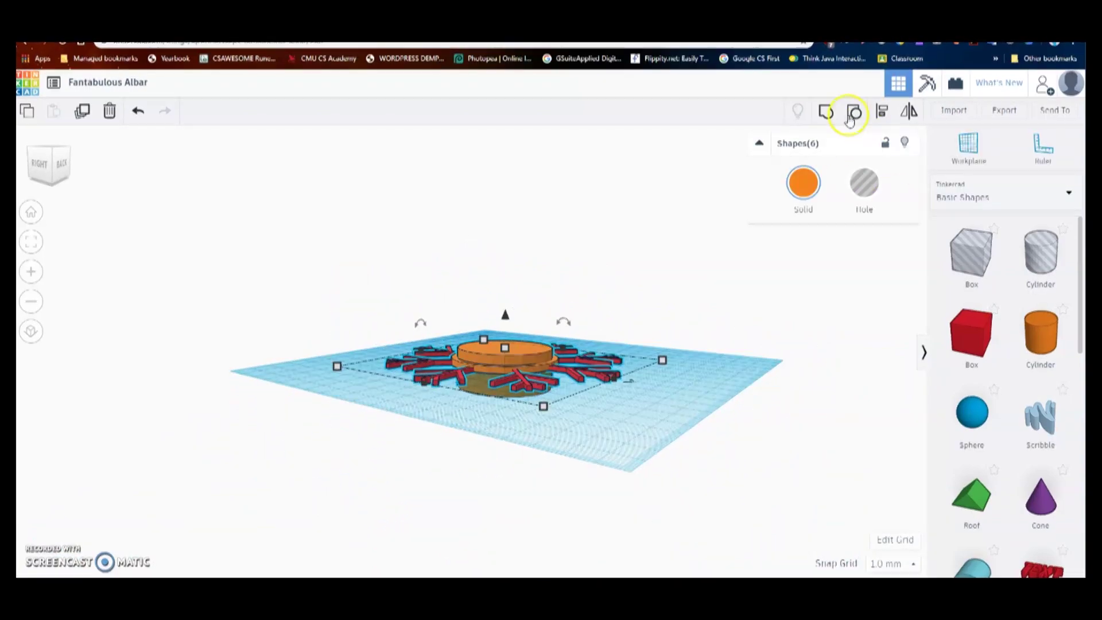
left_click(591, 283)
left_click(518, 350)
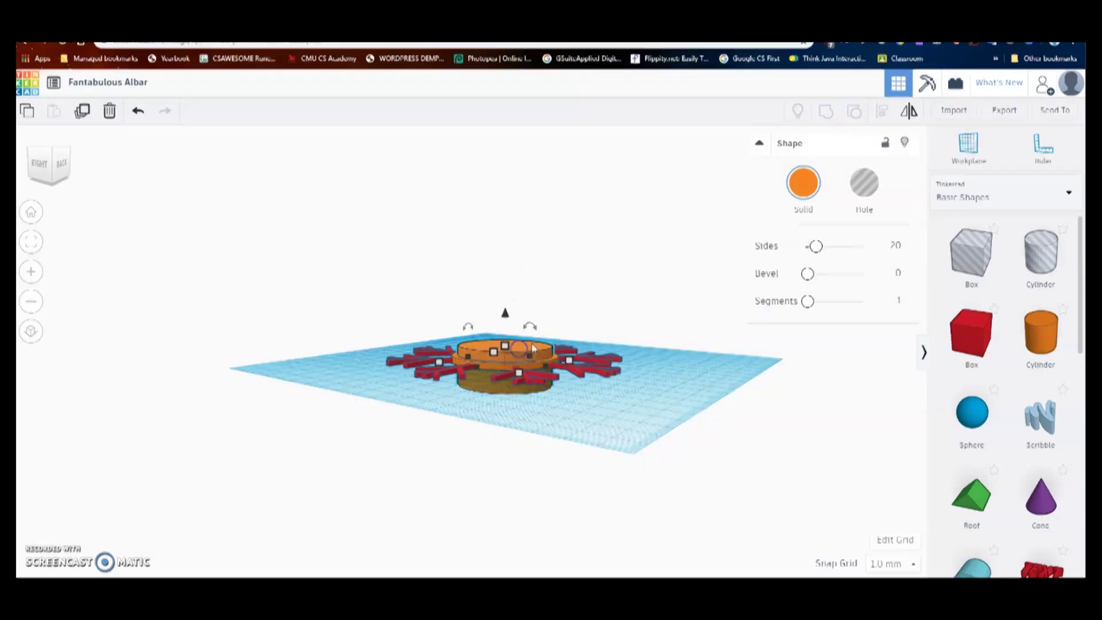
right_click_drag(707, 272, 732, 256)
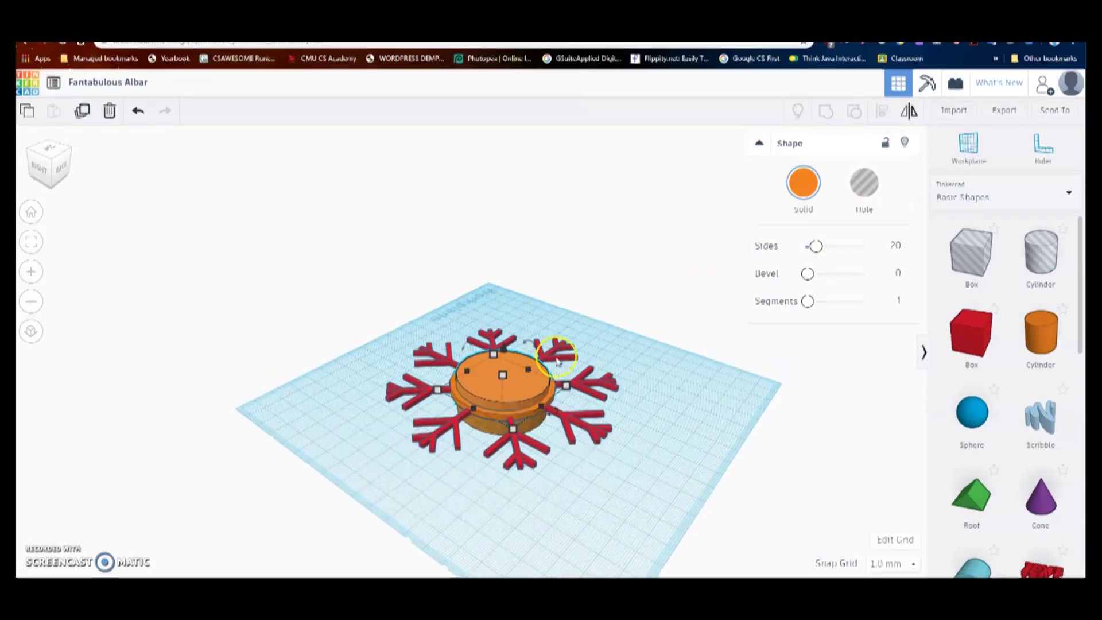
left_click(864, 184)
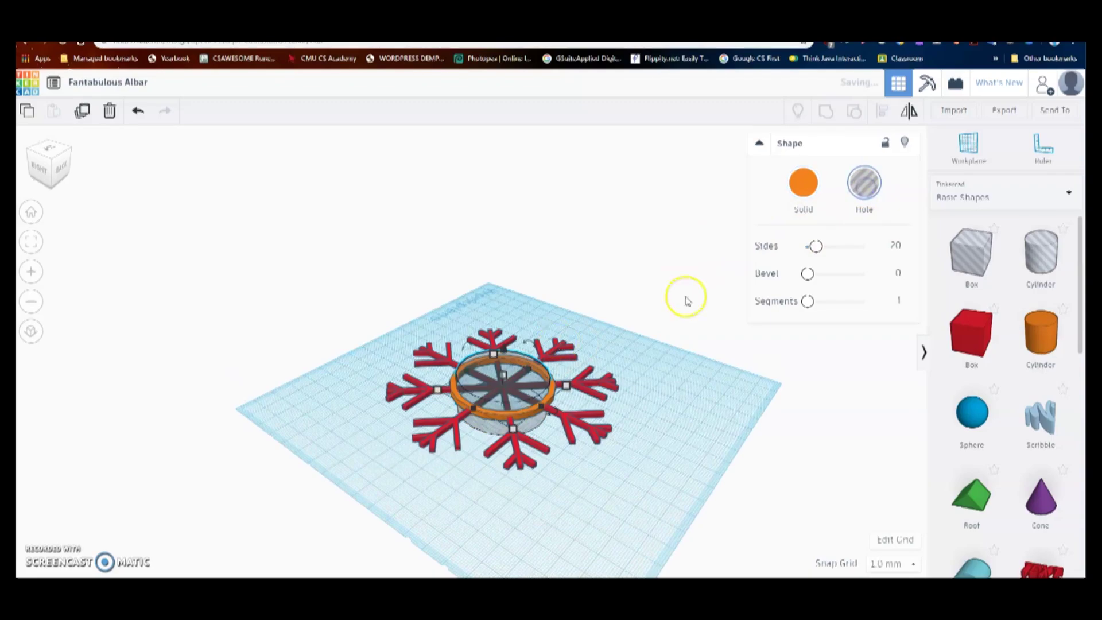
left_click_drag(682, 304, 319, 498)
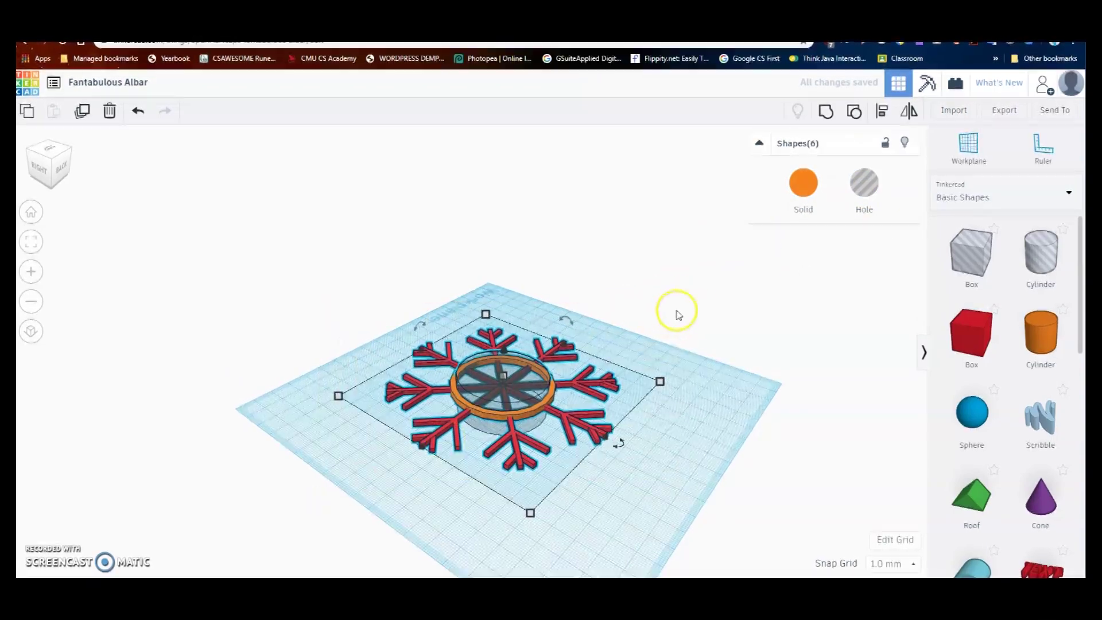
left_click(825, 115)
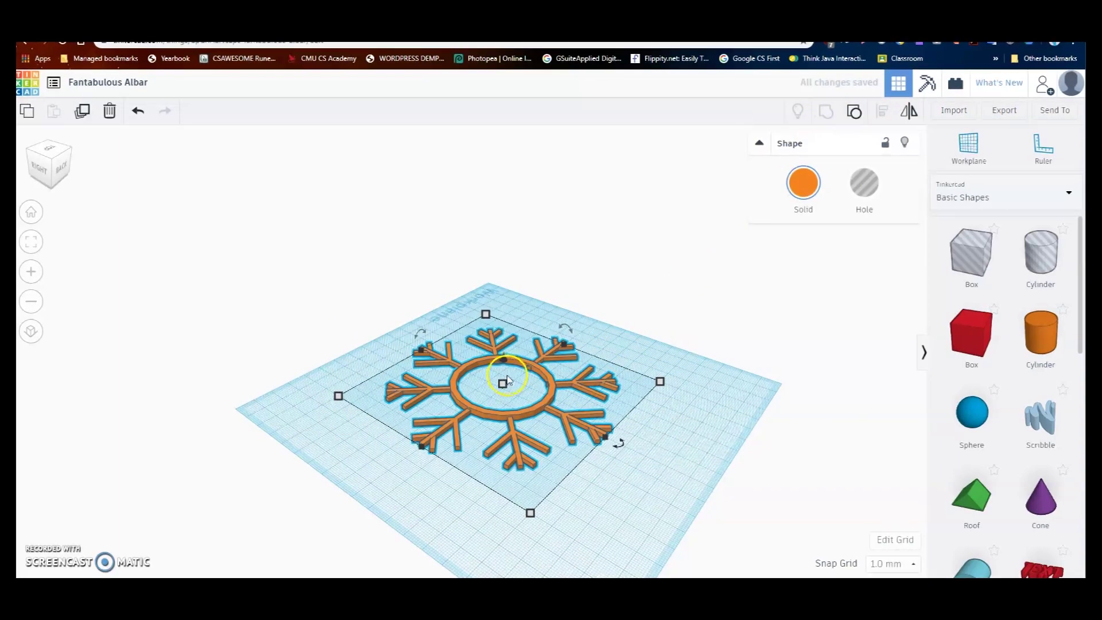
Step: Undo the grouping of the snowflake and the conversion of the central cylinder to a hole
right_click_drag(499, 328, 660, 418)
right_click_drag(591, 305, 558, 360)
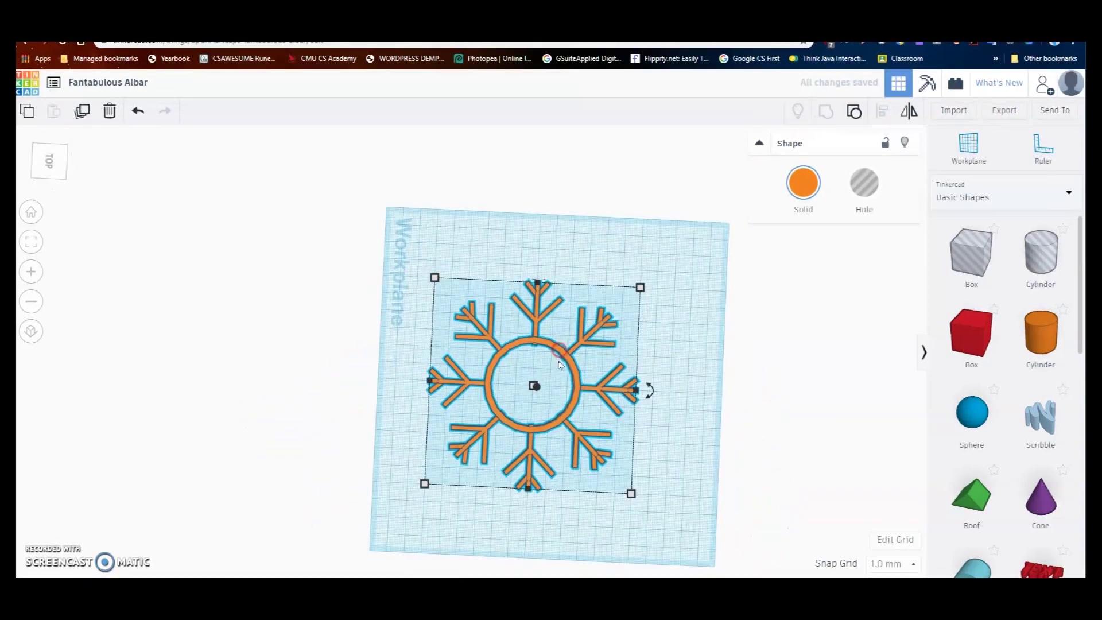
scroll(559, 364, "up", 6)
right_click_drag(591, 380, 540, 419)
left_click(582, 408)
right_click_drag(484, 440, 451, 480)
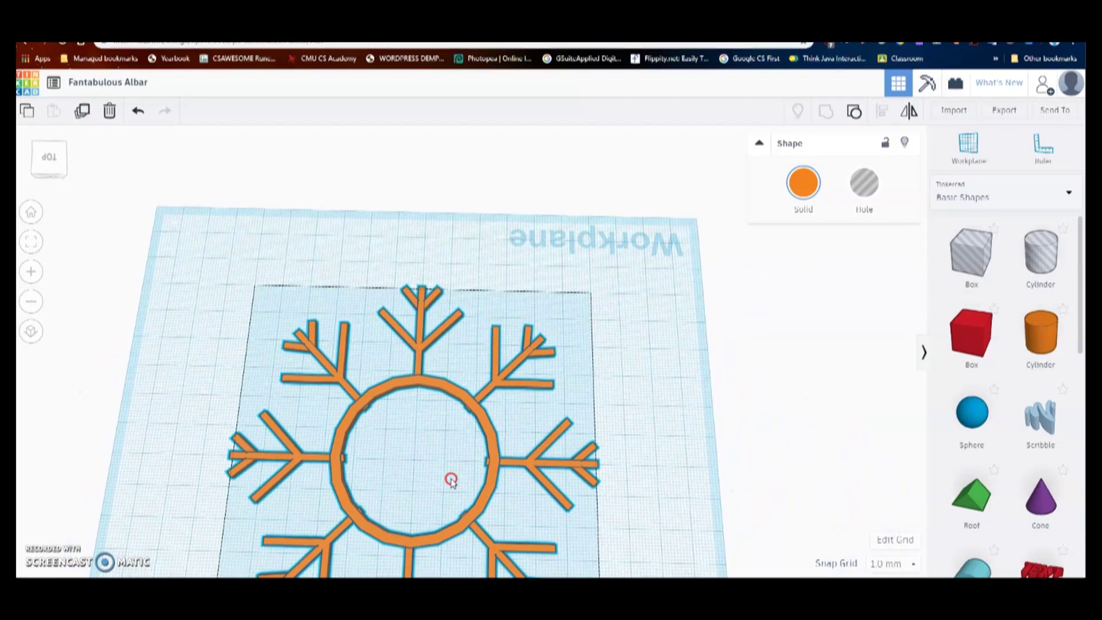
left_click(450, 481)
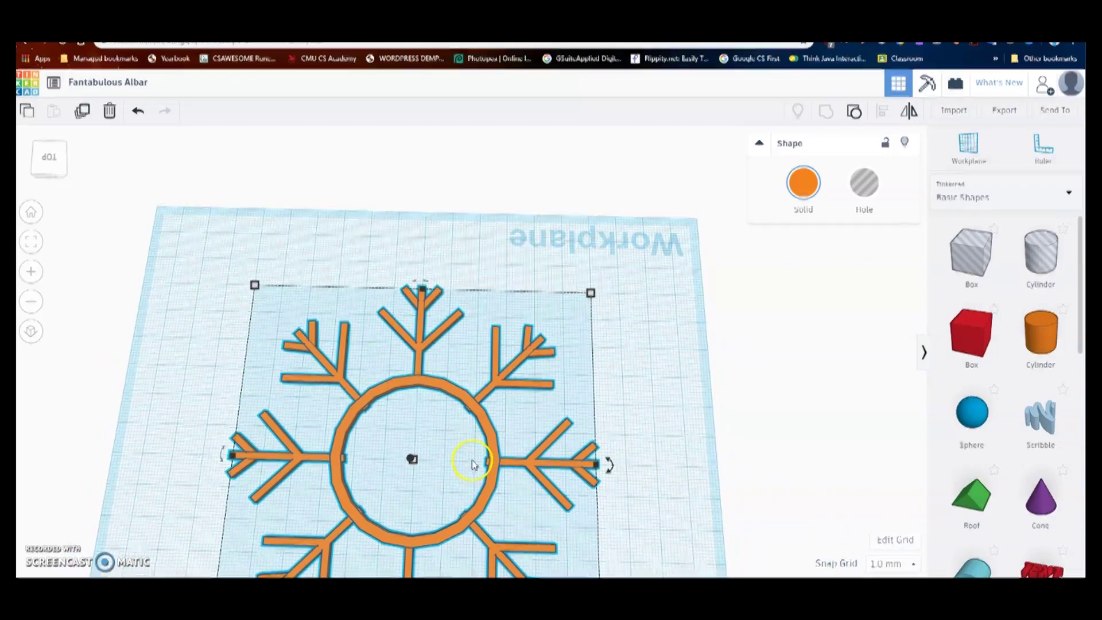
key("ctrl+z")
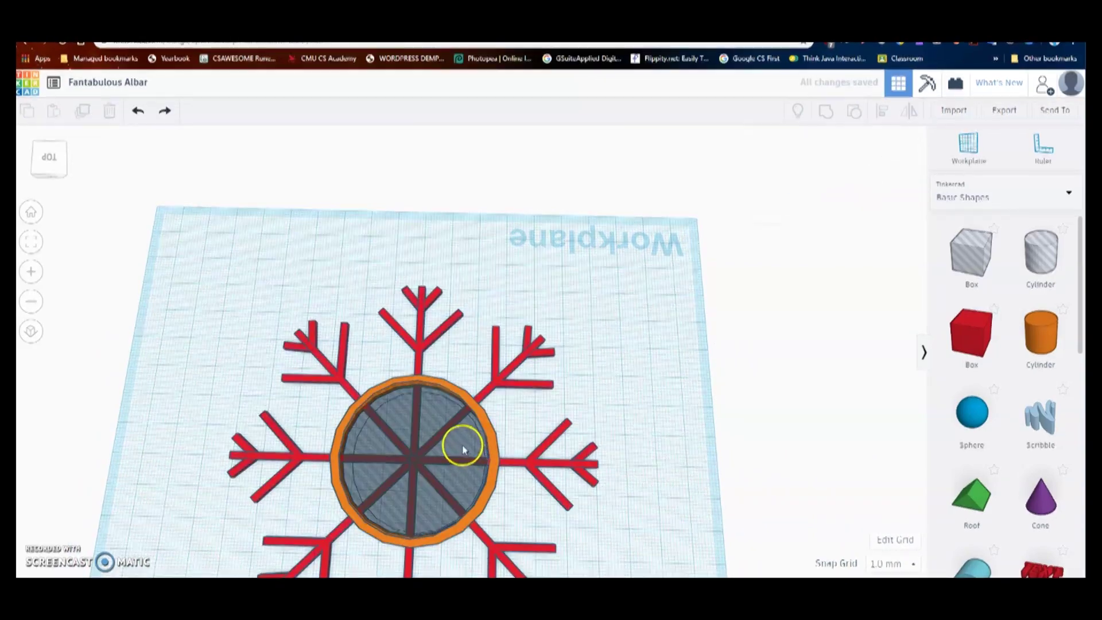
key("ctrl+z")
Step: Enlarge the central cylinder to about 50 by 49 mm so that its edge follows the band of the ring
right_click_drag(456, 442, 397, 531)
left_click(445, 383)
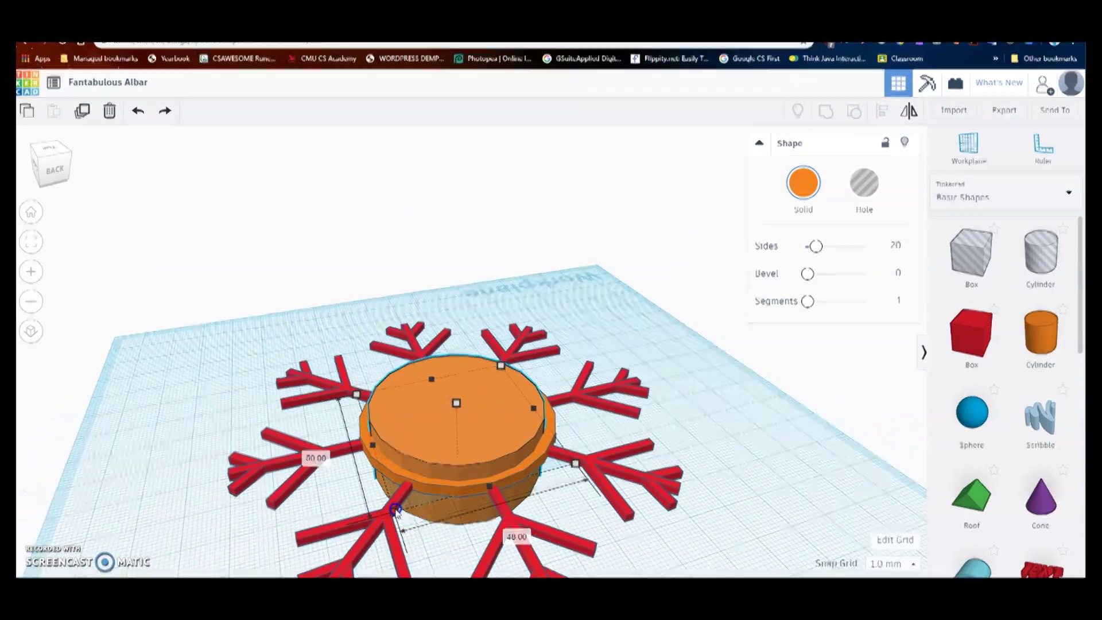
right_click_drag(440, 433, 457, 475)
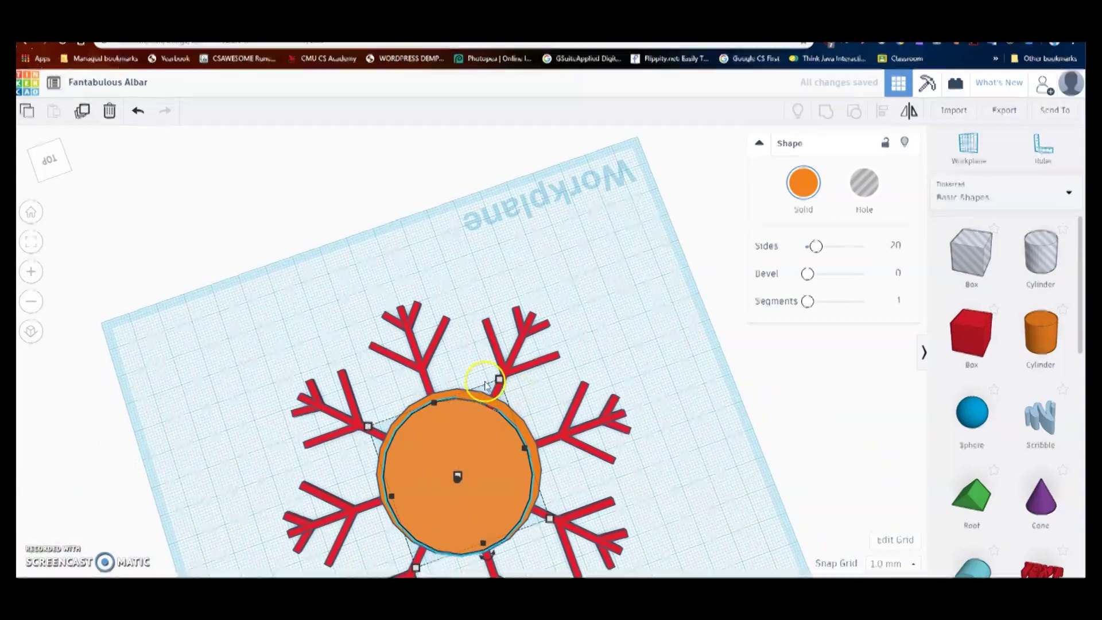
left_click_drag(499, 382, 499, 382)
left_click_drag(526, 444, 527, 445)
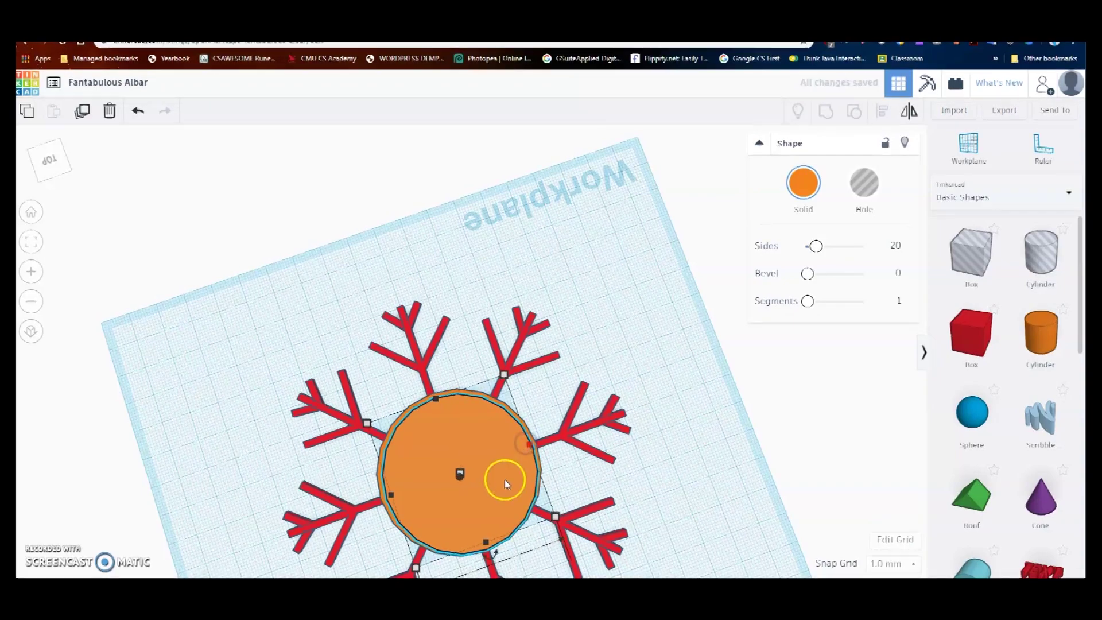
left_click_drag(555, 516, 551, 515)
scroll(418, 412, "down", 2)
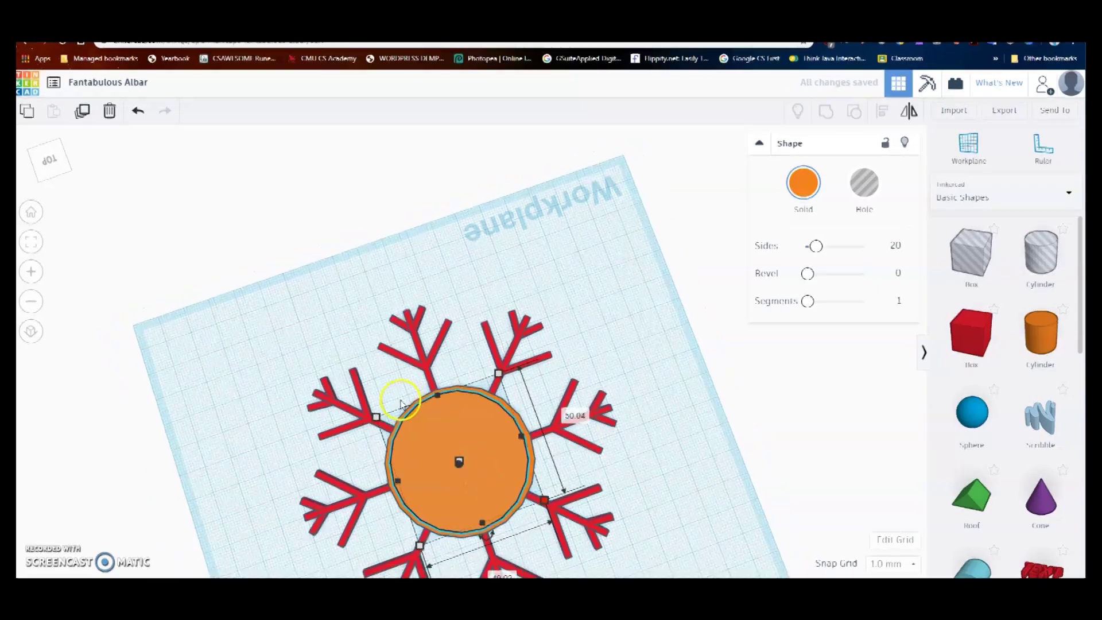
left_click(484, 454)
scroll(509, 482, "up", 3)
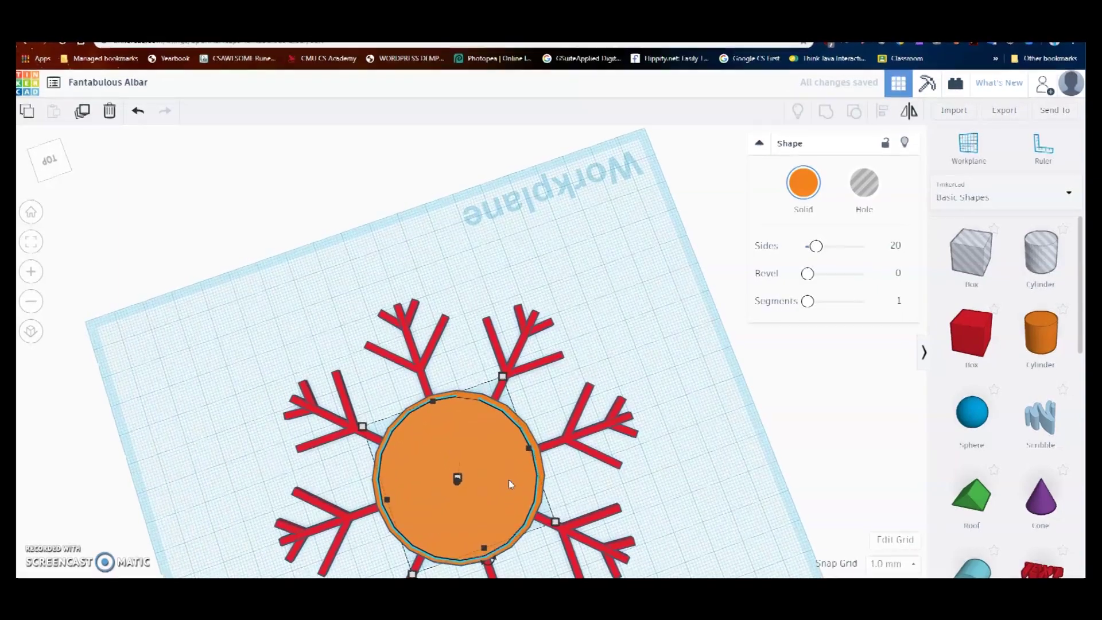
left_click_drag(415, 398, 418, 400)
scroll(438, 381, "up", 4)
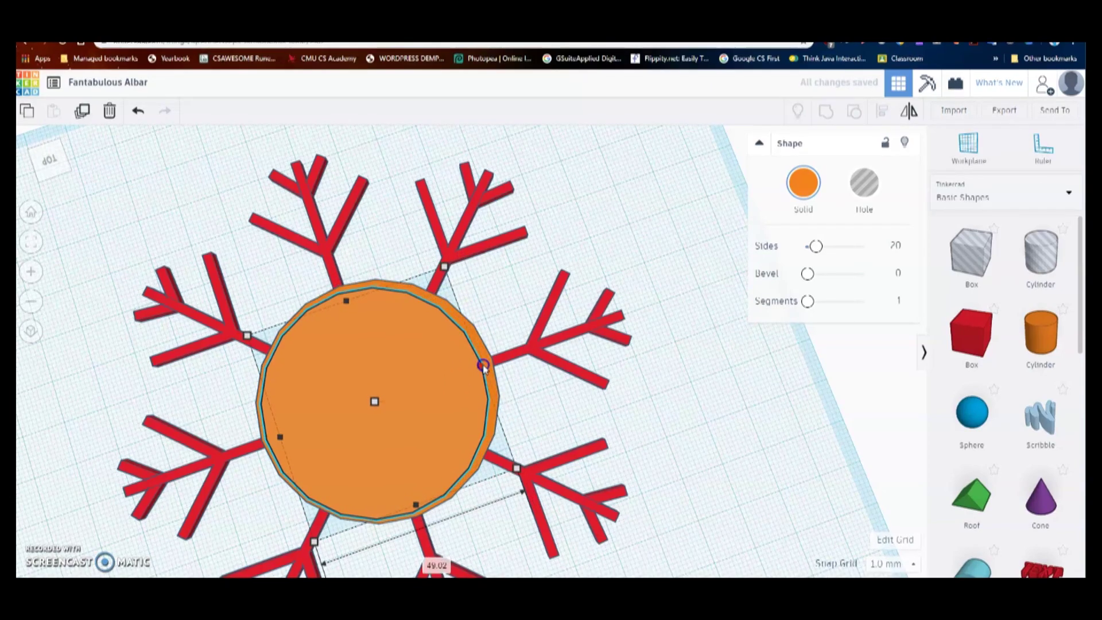
left_click_drag(483, 365, 485, 366)
Step: Turn the enlarged cylinder into a hole and group it with all the snowflake shapes to clear the ring's inside
right_click_drag(442, 413, 503, 320)
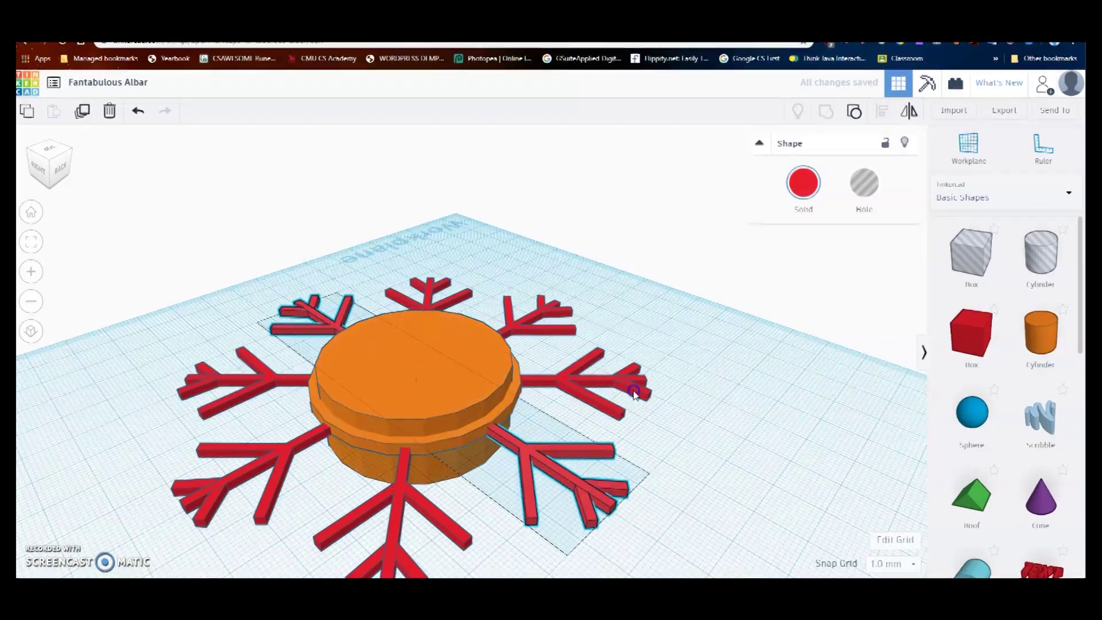
left_click(478, 376)
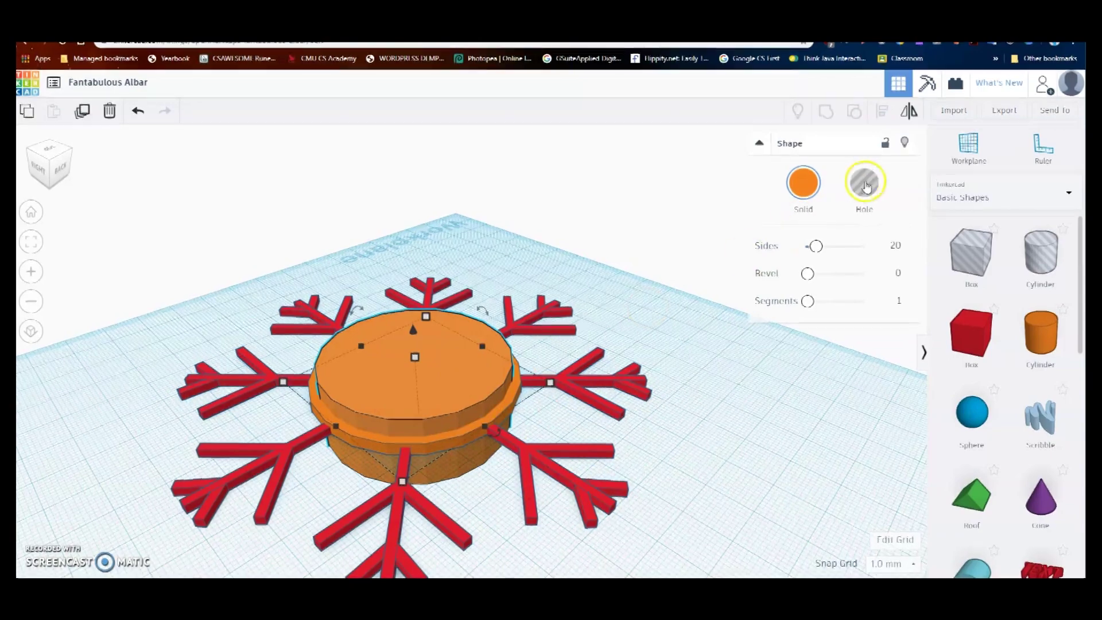
right_click_drag(565, 326, 624, 278)
left_click_drag(355, 388, 180, 417)
left_click(825, 113)
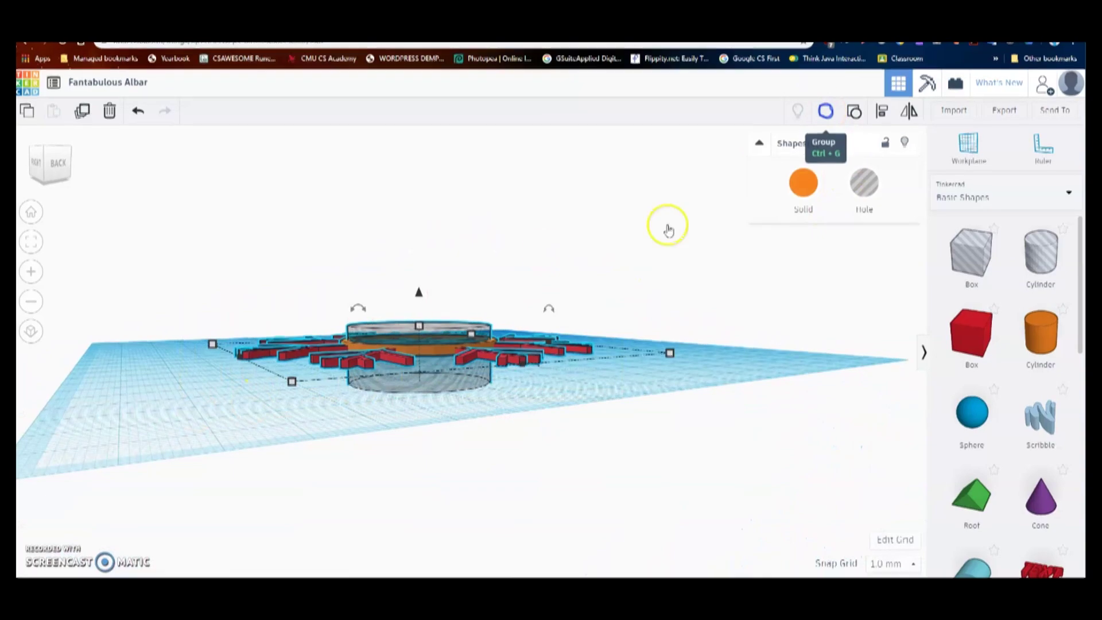
right_click_drag(393, 217, 543, 293)
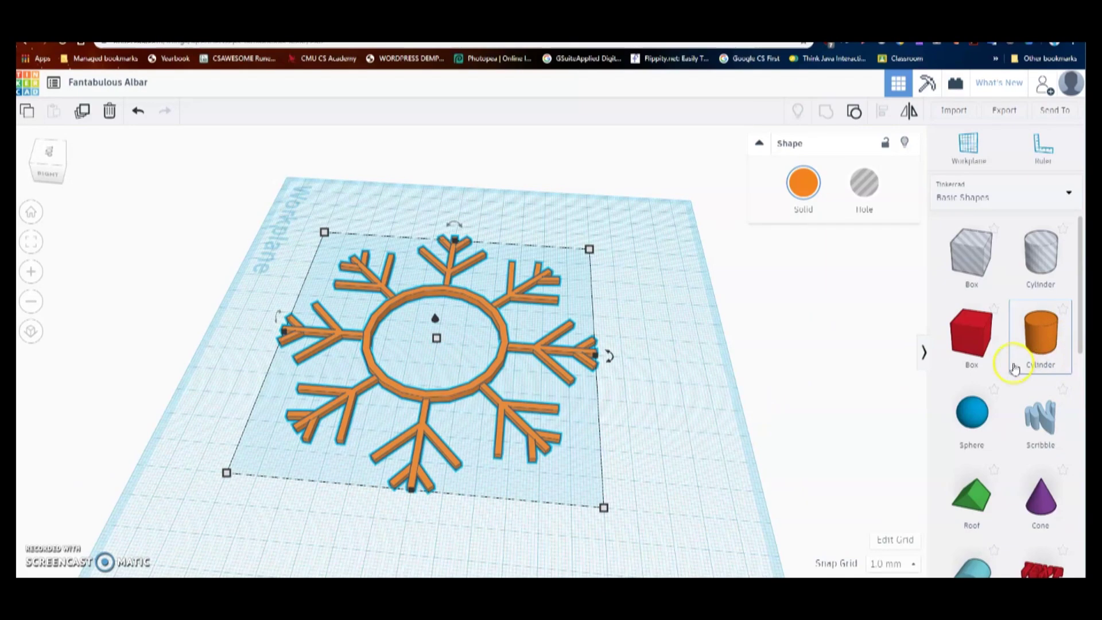
Step: Place a torus from the basic shapes at the tip of one snowflake arm as a hanging loop
scroll(1012, 354, "down", 2)
scroll(997, 367, "down", 5)
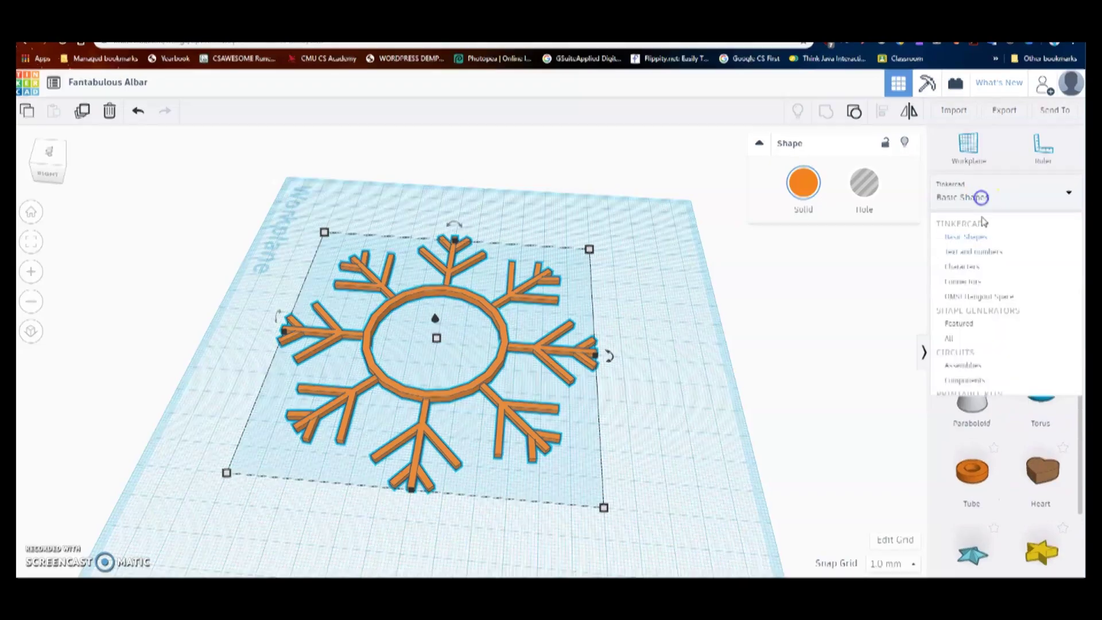
left_click(861, 383)
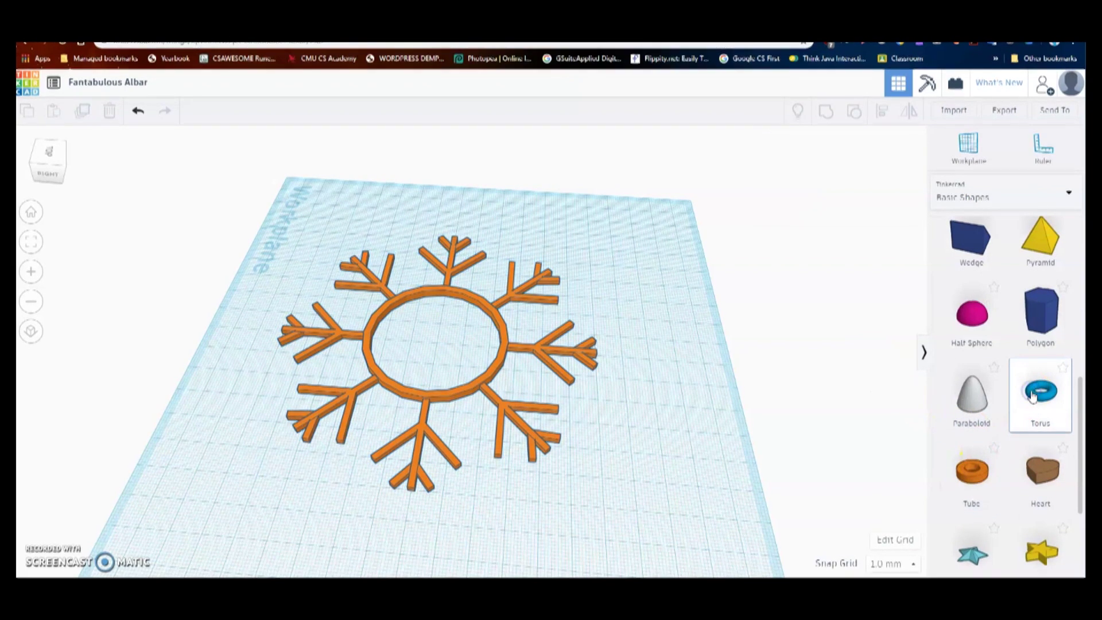
left_click_drag(456, 229, 453, 227)
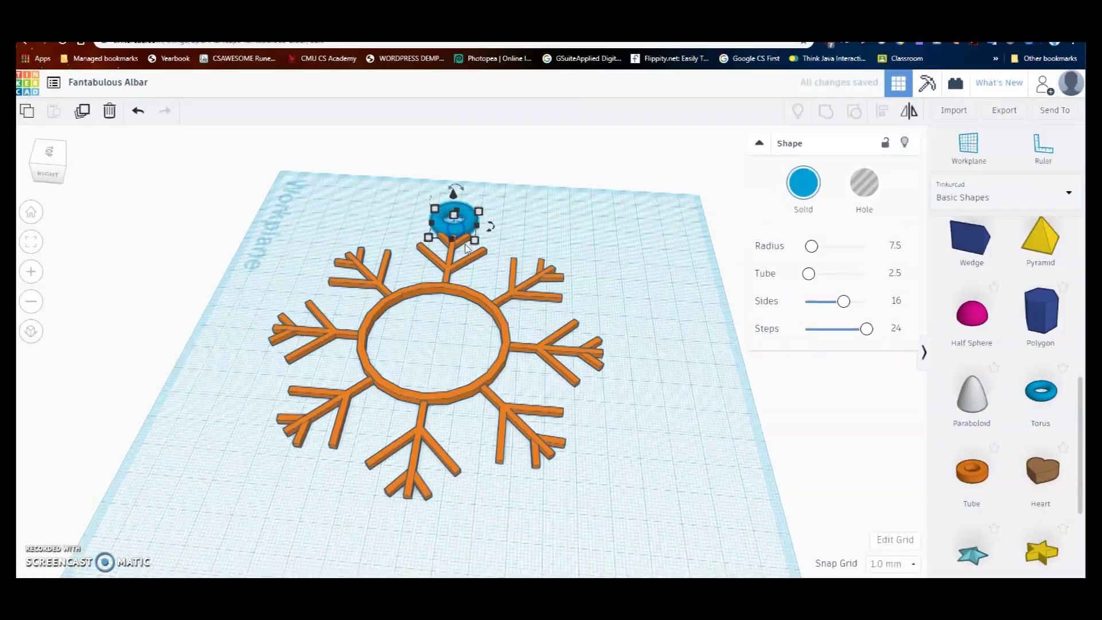
Step: Flatten the torus to a height of 2 mm, keeping it overlapping the tip of the arm
scroll(394, 244, "up", 2)
right_click_drag(395, 244, 610, 295)
right_click_drag(553, 275, 661, 328)
scroll(666, 330, "up", 2)
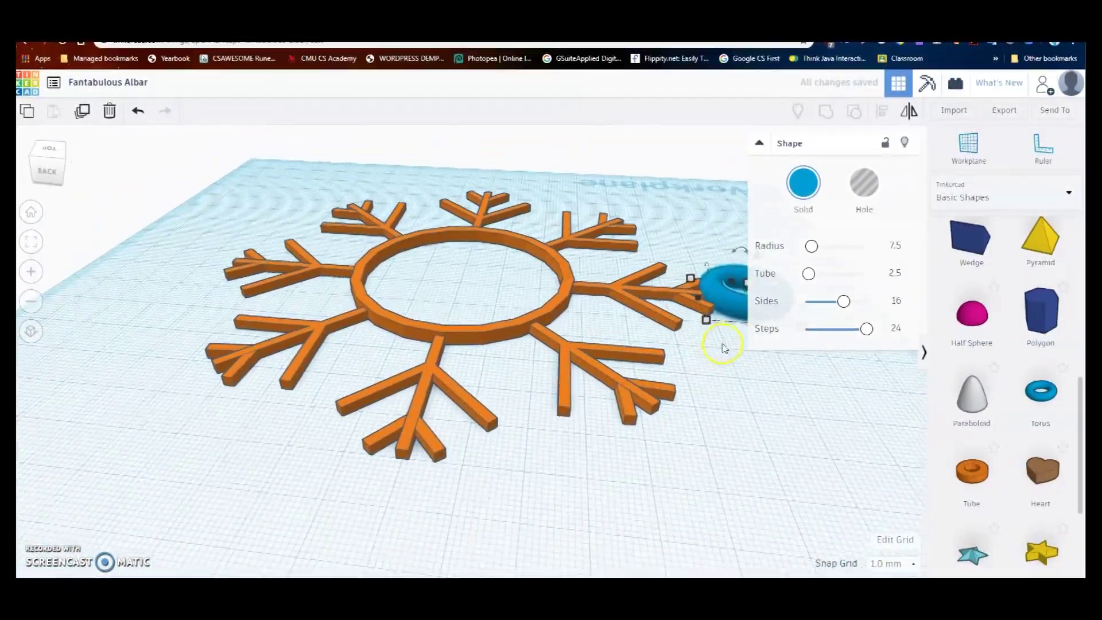
middle_click_drag(728, 370, 590, 344)
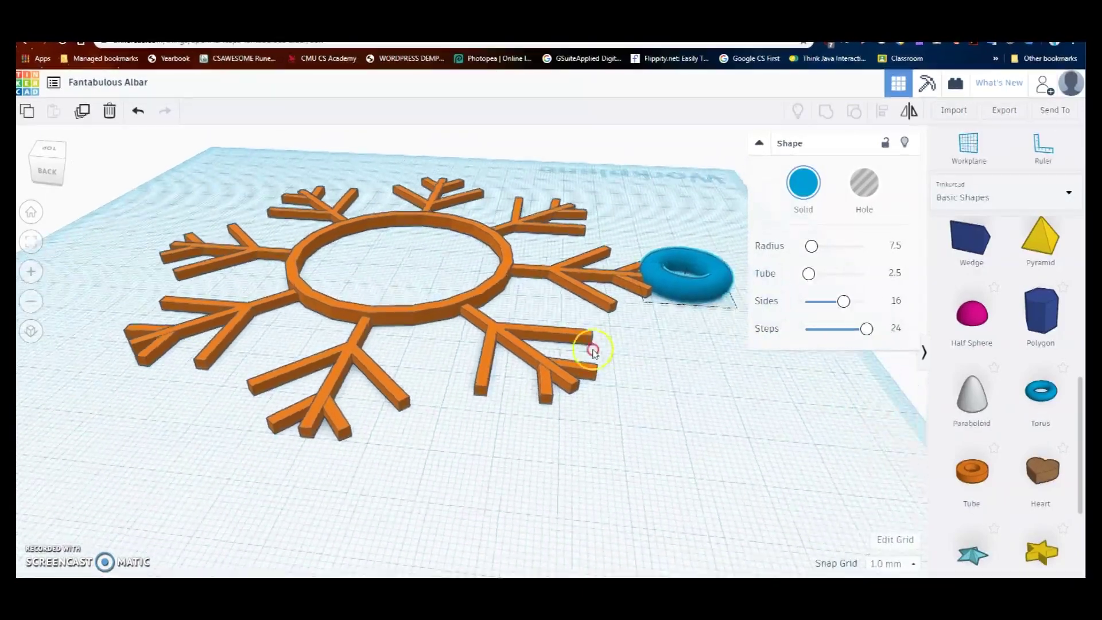
left_click_drag(666, 277, 665, 287)
left_click(664, 304)
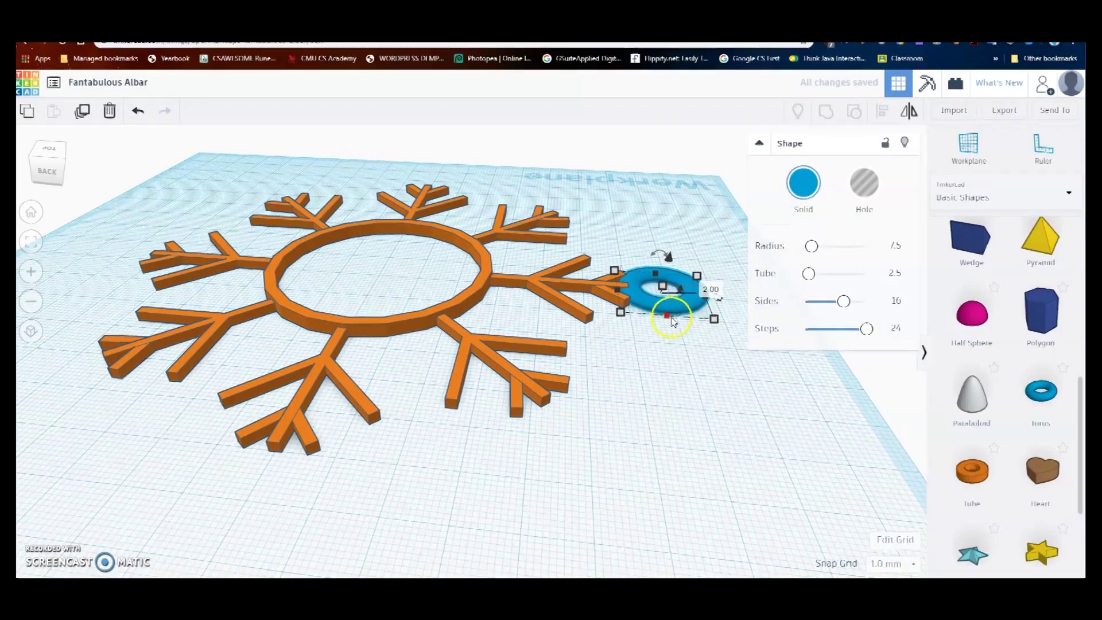
left_click_drag(664, 304, 657, 304)
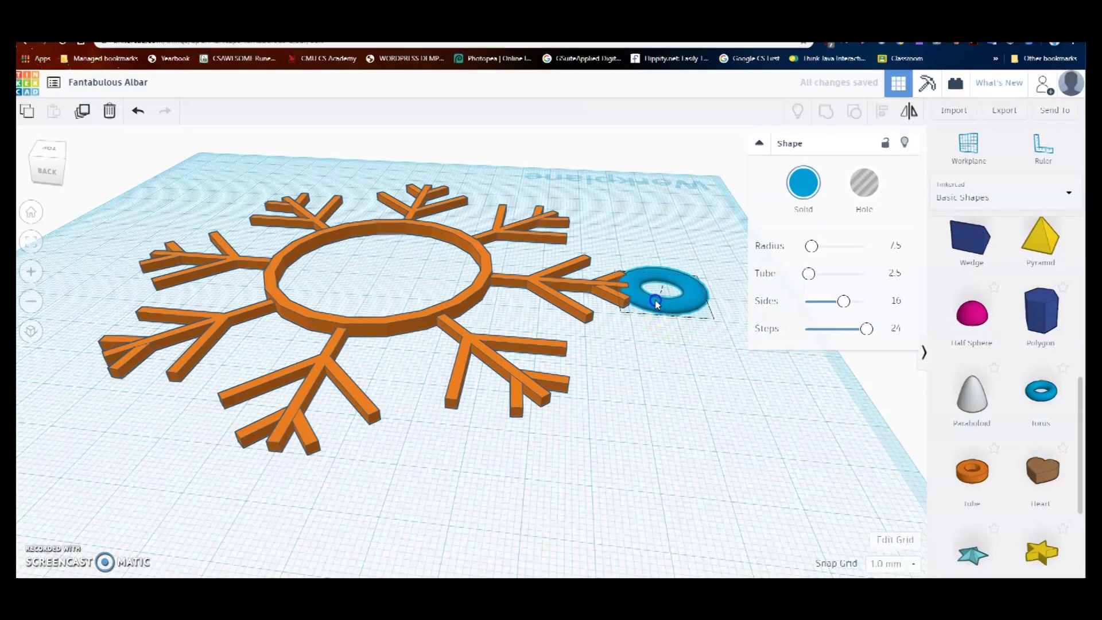
Step: Examine from above how the flattened torus sits on the tip of the snowflake arm
right_click_drag(600, 305, 721, 380)
right_click_drag(505, 250, 549, 280)
scroll(526, 271, "down", 3)
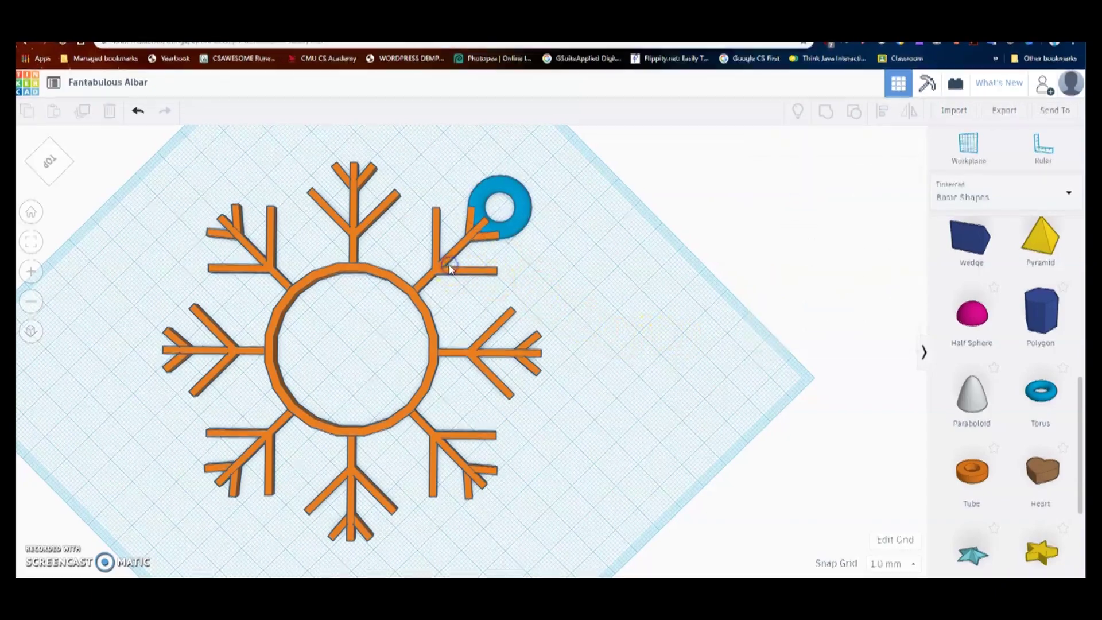
left_click(511, 225)
left_click(442, 262)
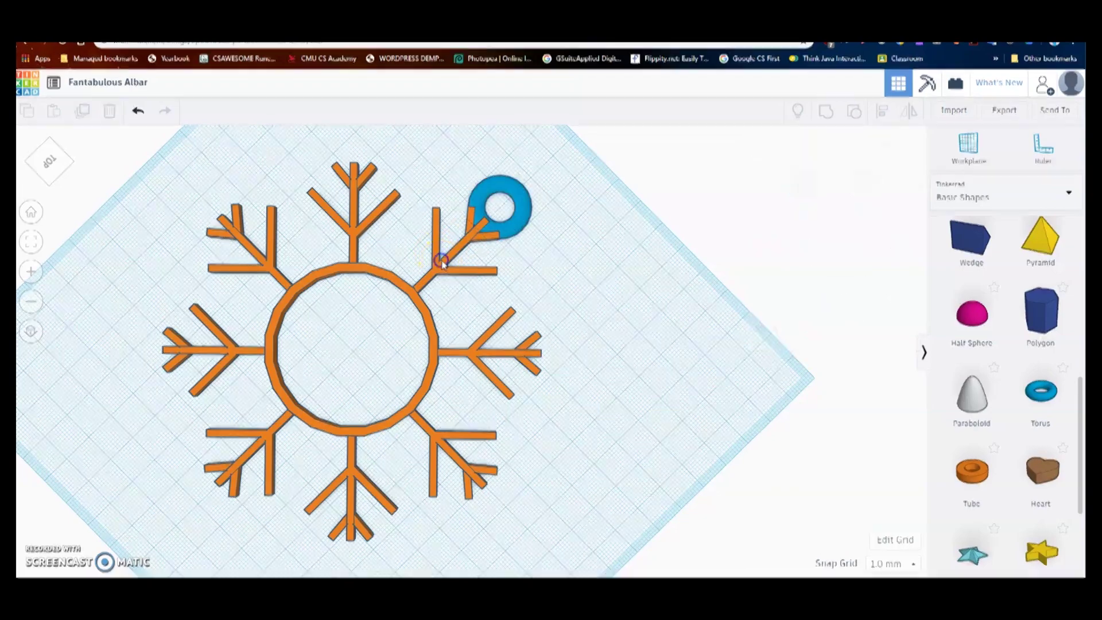
right_click_drag(456, 218, 434, 286)
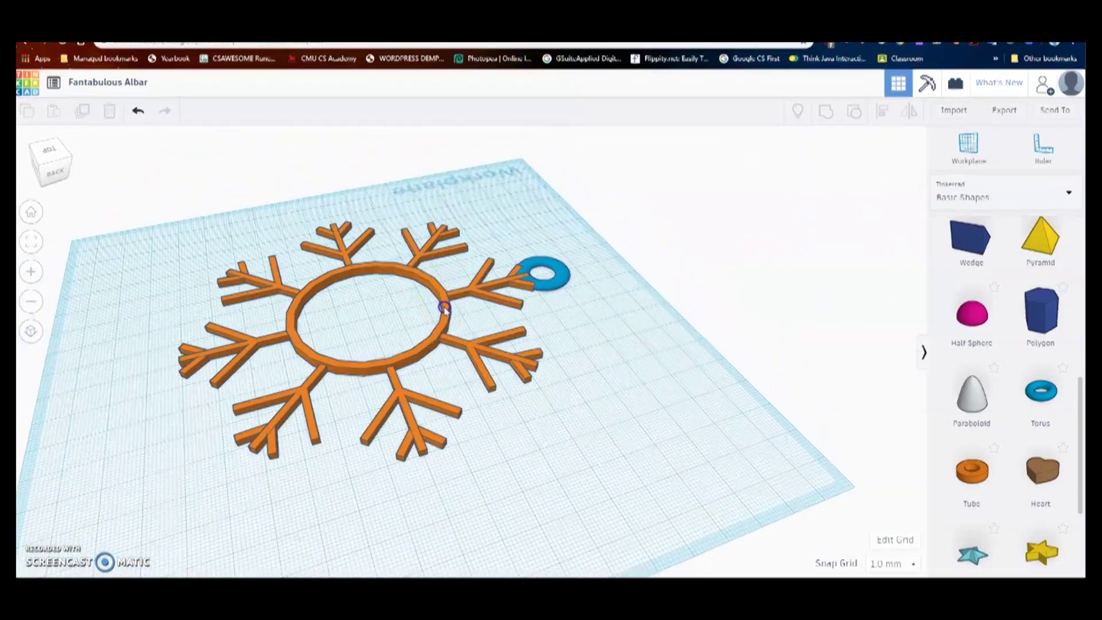
left_click(445, 310)
Step: Group the torus and the snowflake into a single solid shape, leaving it deselected
left_click(545, 284)
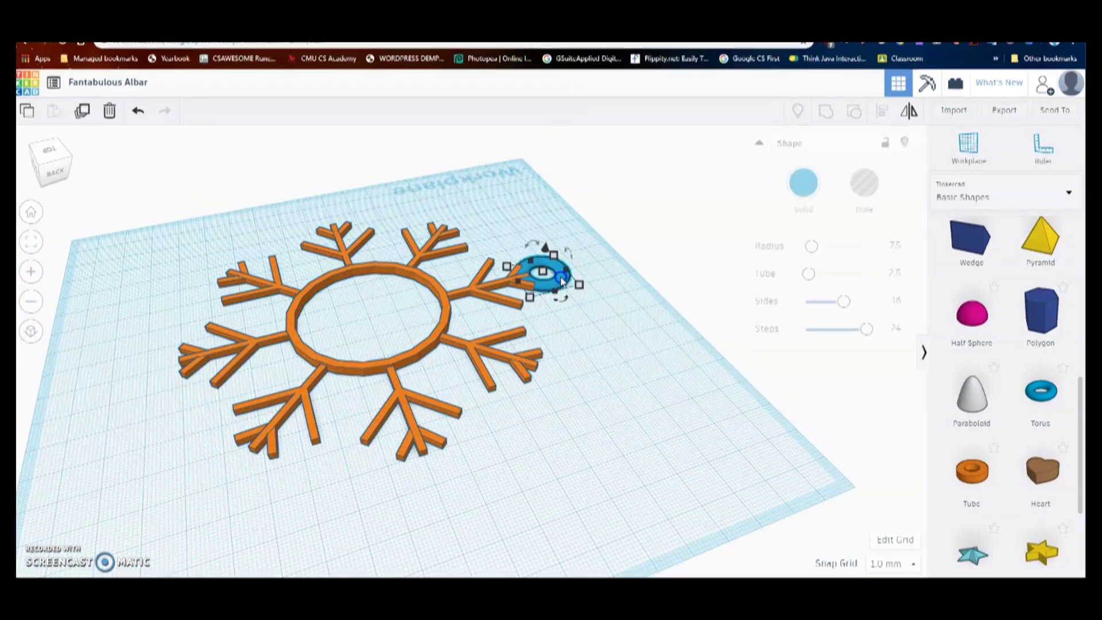
left_click(458, 296, "shift")
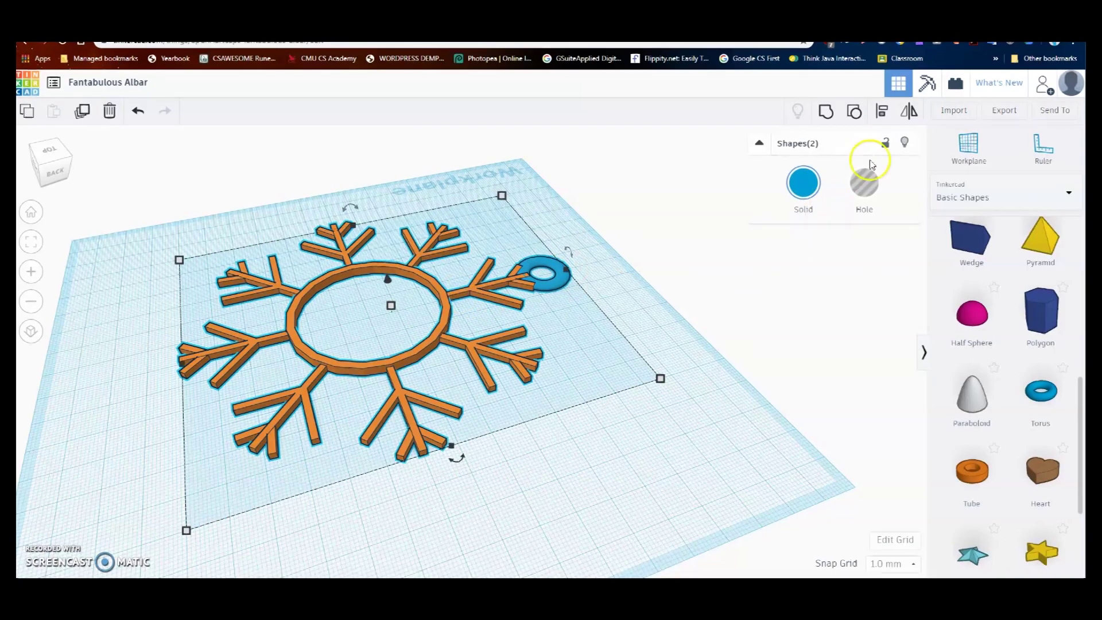
left_click(824, 115)
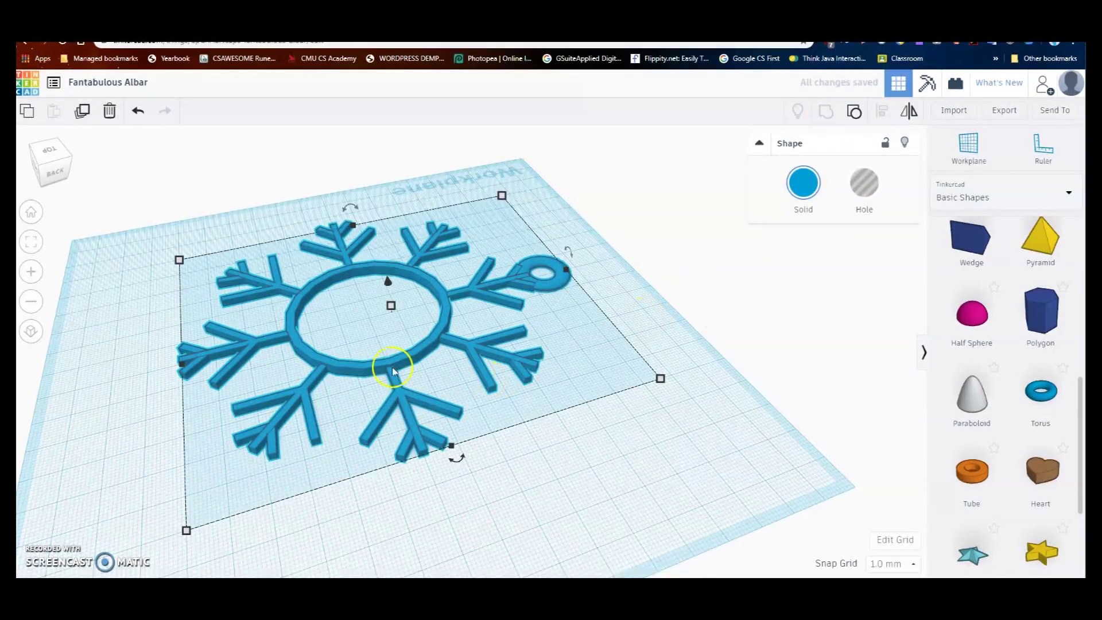
left_click(143, 328)
right_click_drag(369, 334, 491, 353)
scroll(470, 376, "down", 3)
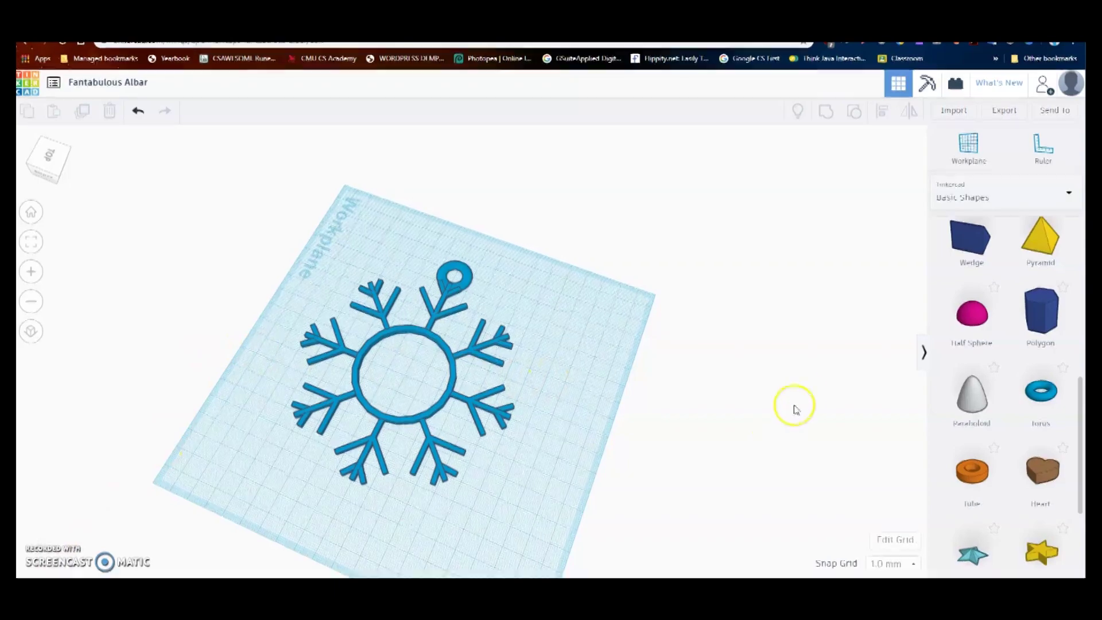
Step: Switch the shape library to the Text and numbers collection
left_click(1009, 203)
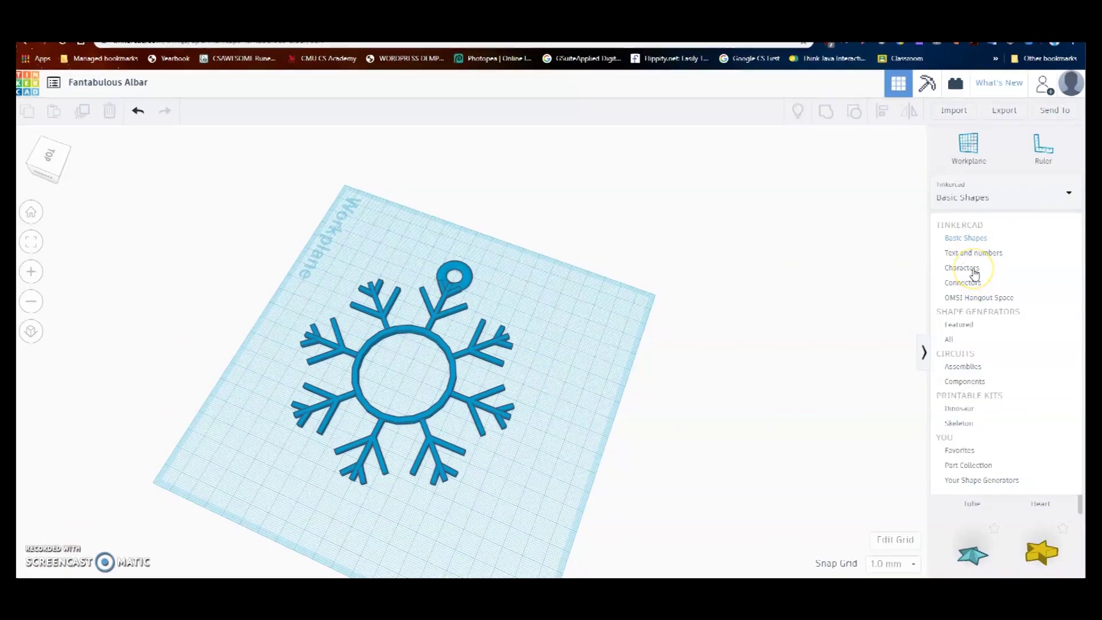
left_click(970, 268)
left_click(973, 337)
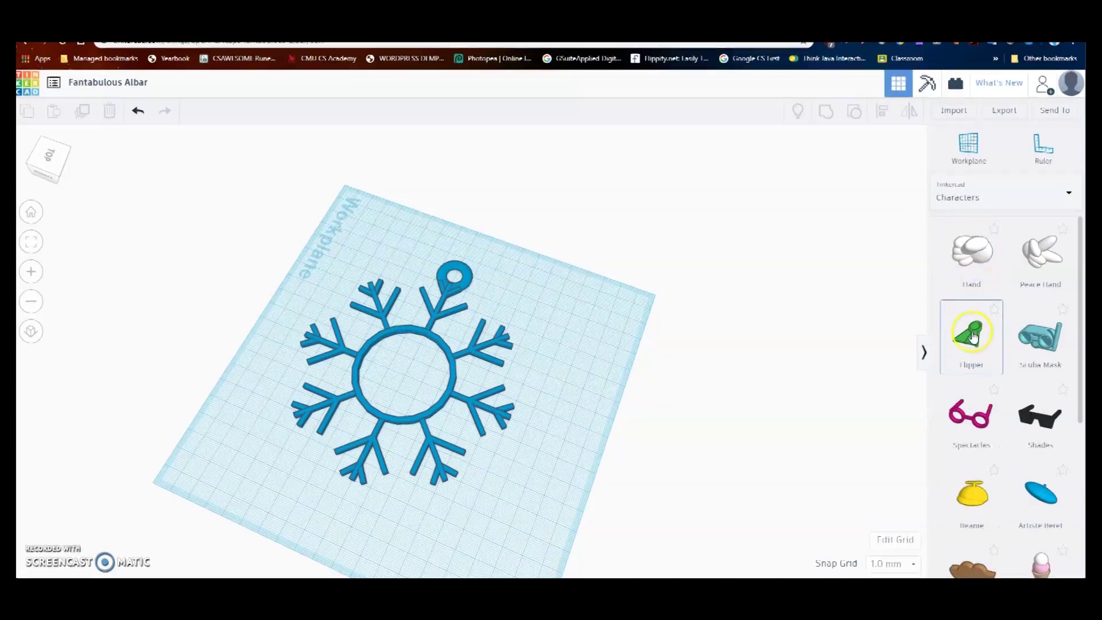
left_click(991, 209)
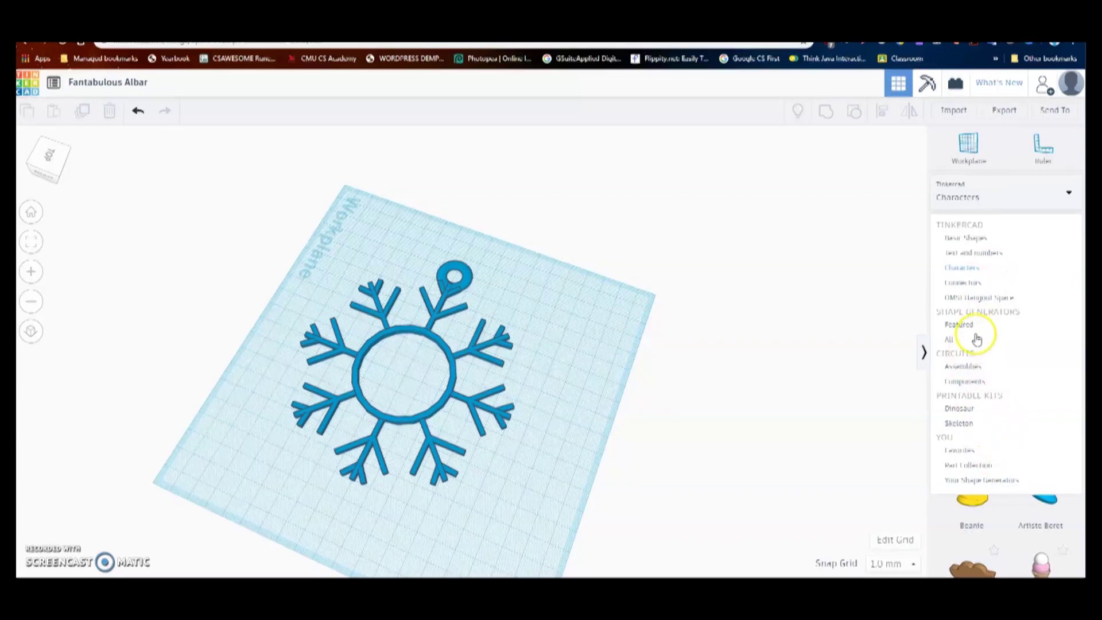
left_click(974, 253)
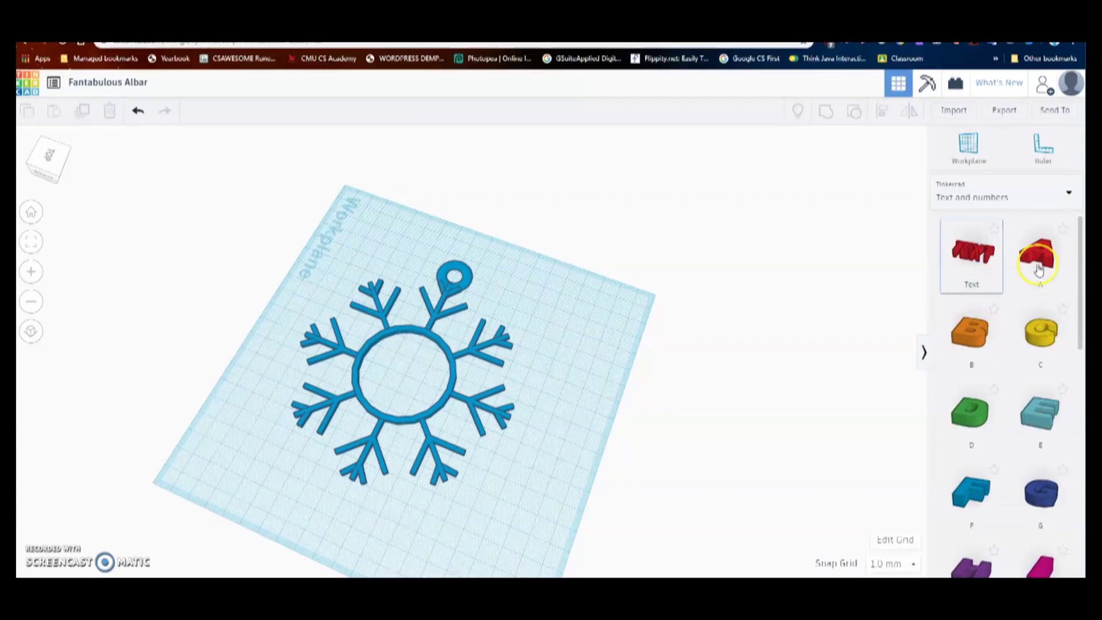
left_click_drag(1039, 265, 1011, 270)
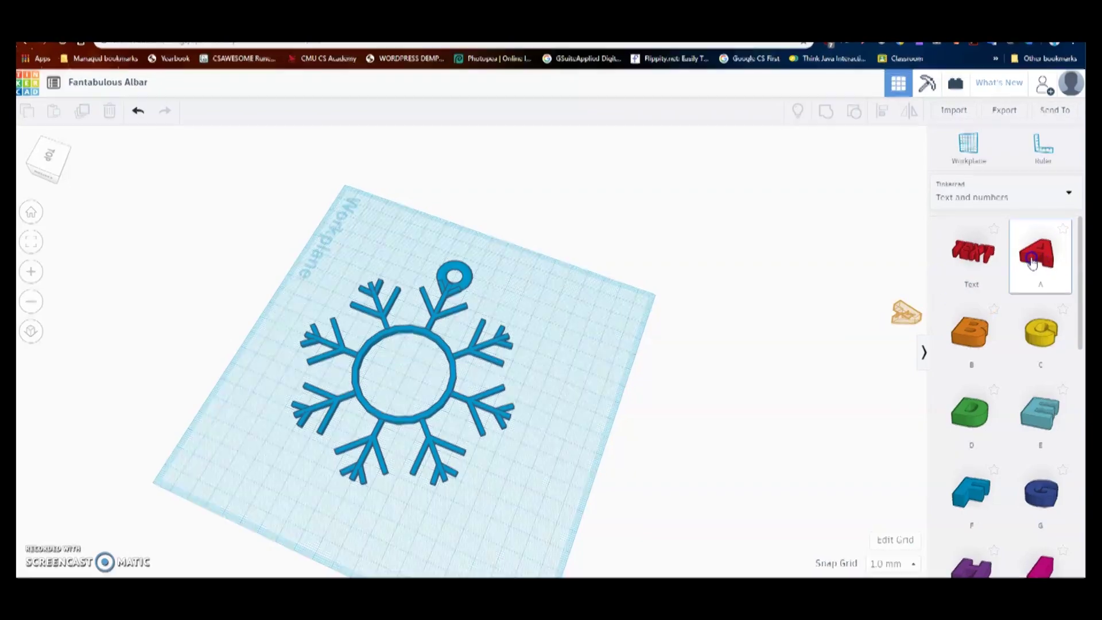
scroll(1000, 332, "down", 3)
left_click(899, 313)
left_click(875, 318)
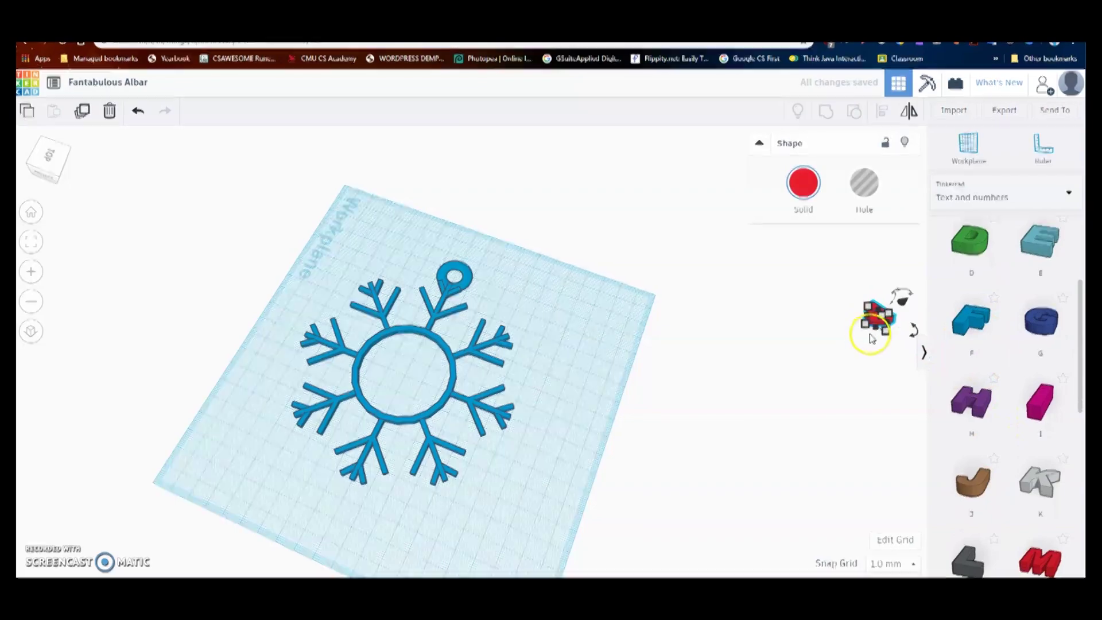
key("Delete")
Step: Place the letter M inside the snowflake's central ring and enlarge it to about 40.4 by 39 mm so its corners overlap the ring
left_click_drag(1039, 559, 425, 353)
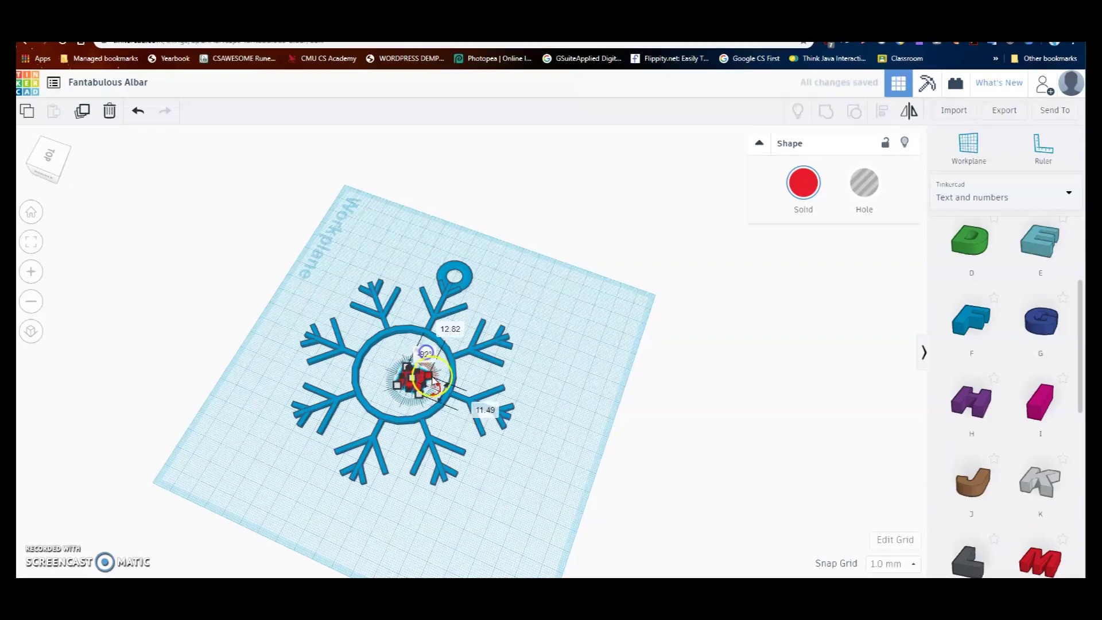
scroll(421, 394, "up", 5)
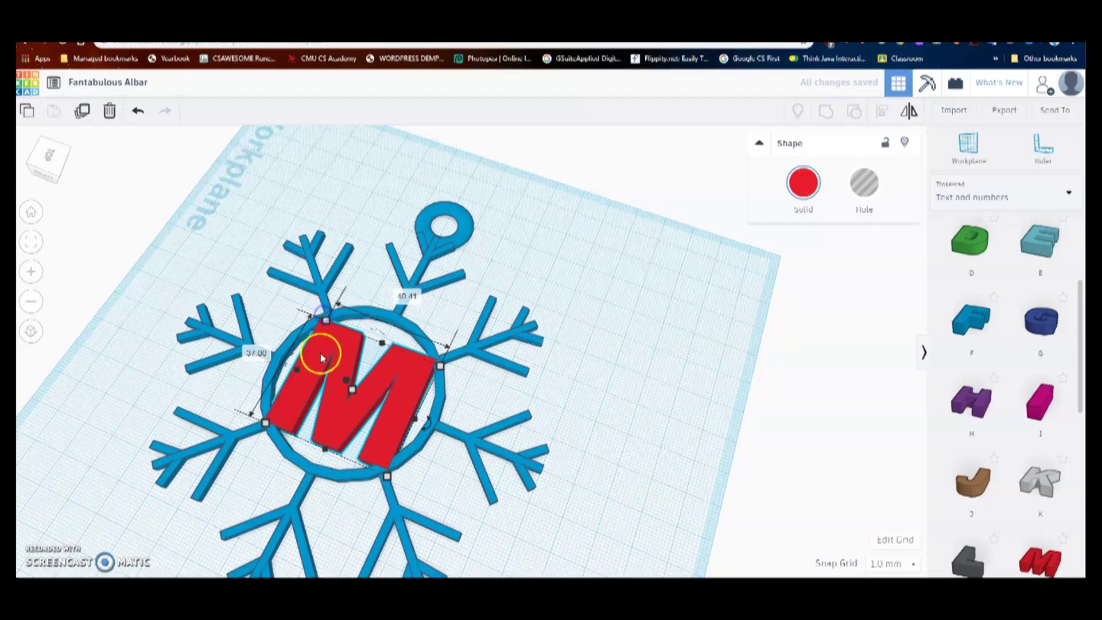
right_click_drag(320, 357, 445, 418)
scroll(446, 413, "up", 2)
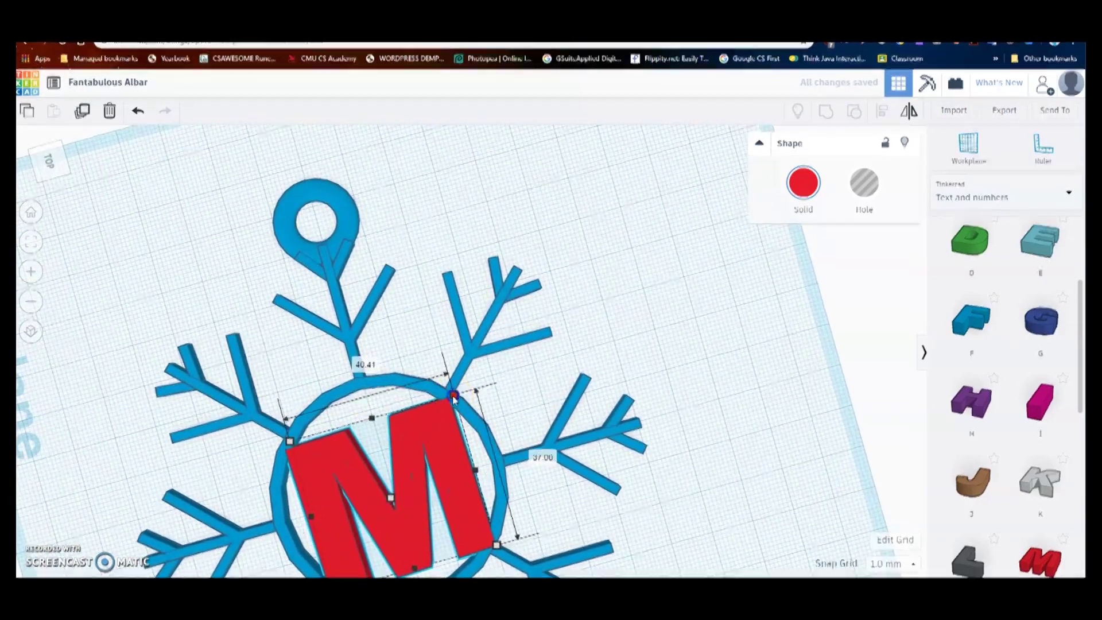
left_click(326, 446)
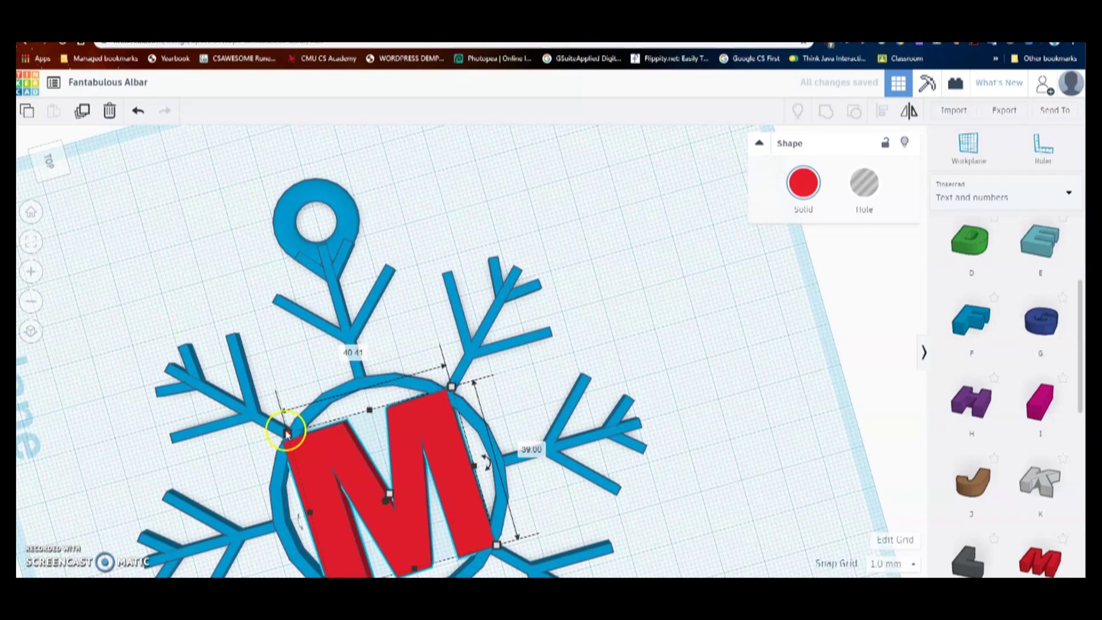
Step: Flatten the letter M to a height of 2 mm
scroll(287, 434, "down", 3)
right_click_drag(374, 472, 456, 323)
right_click_drag(439, 366, 386, 305)
right_click_drag(440, 235, 423, 290)
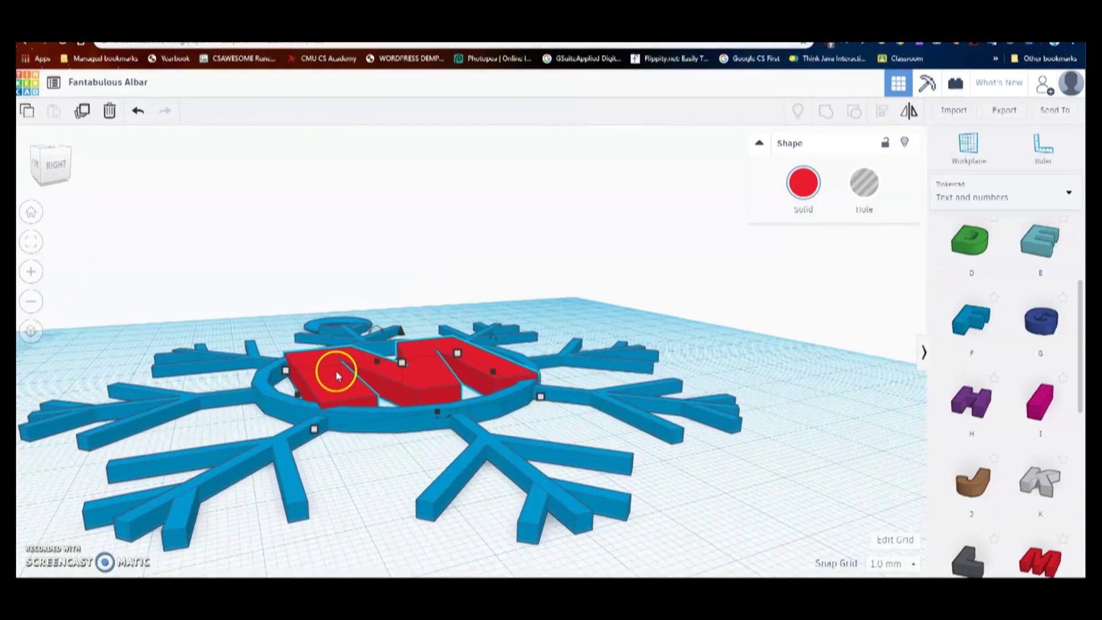
left_click(401, 366)
left_click_drag(401, 368, 409, 394)
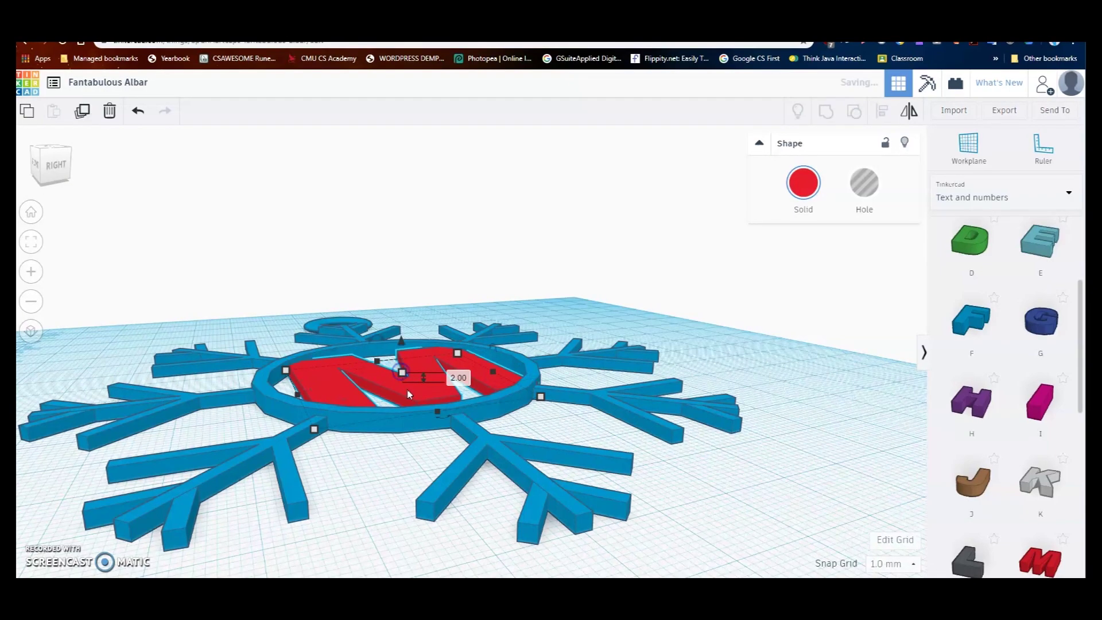
Step: Align the letter M and the snowflake vertically at their undersides, leaving both deselected
mouse_move(425, 401)
right_mouse_down()
mouse_move(401, 357)
mouse_move(389, 432)
mouse_move(425, 381)
right_mouse_up()
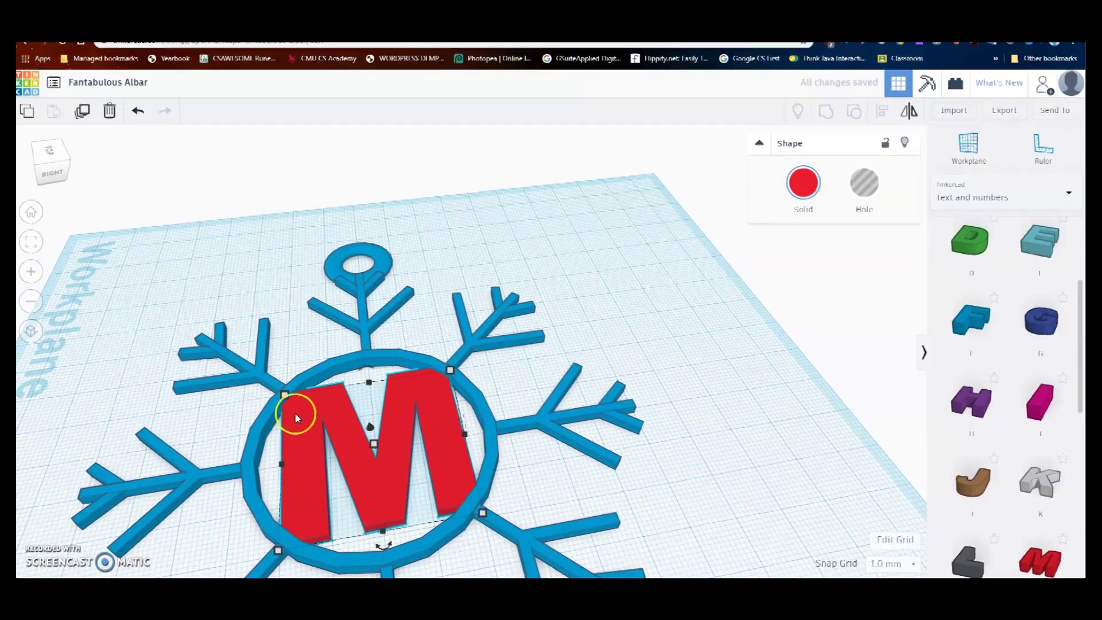
scroll(364, 425, "down", 2)
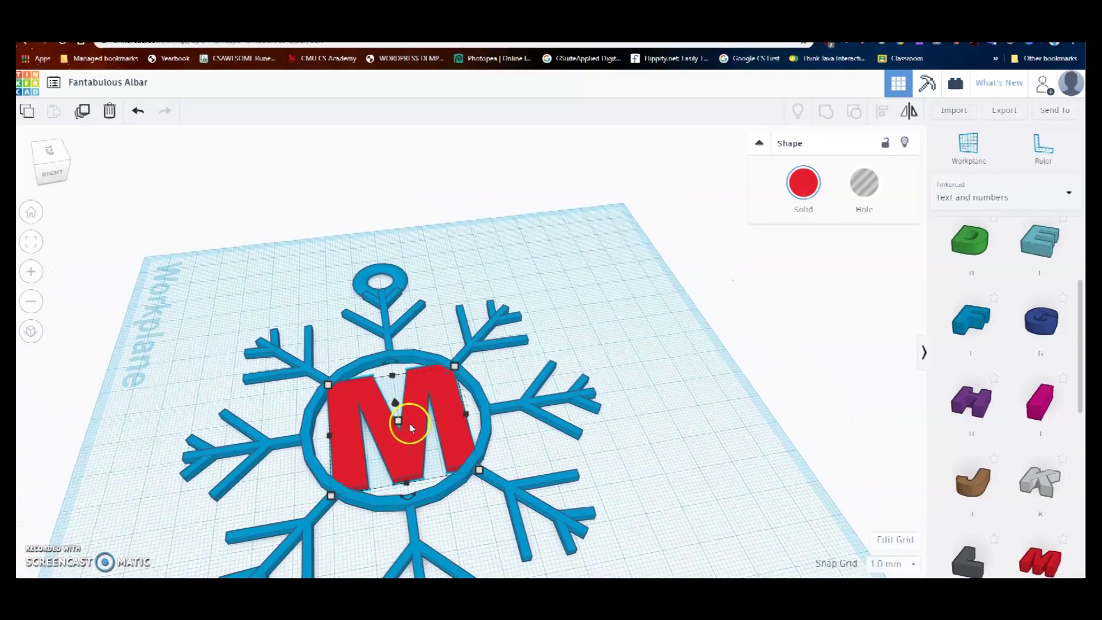
left_click(485, 413)
left_click(438, 407, "shift")
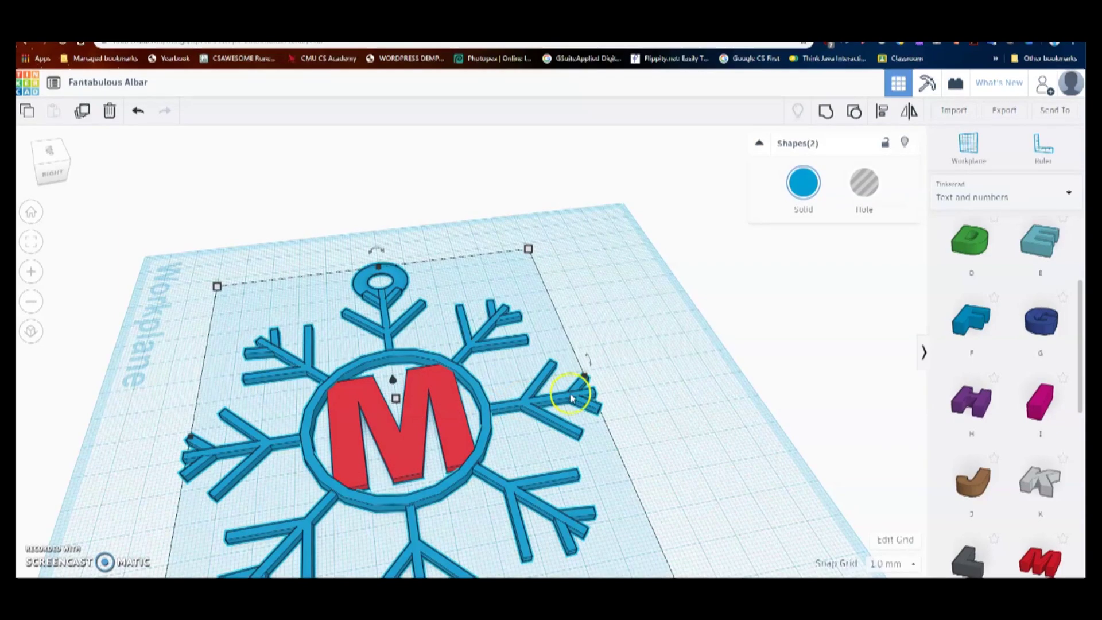
left_click(438, 400)
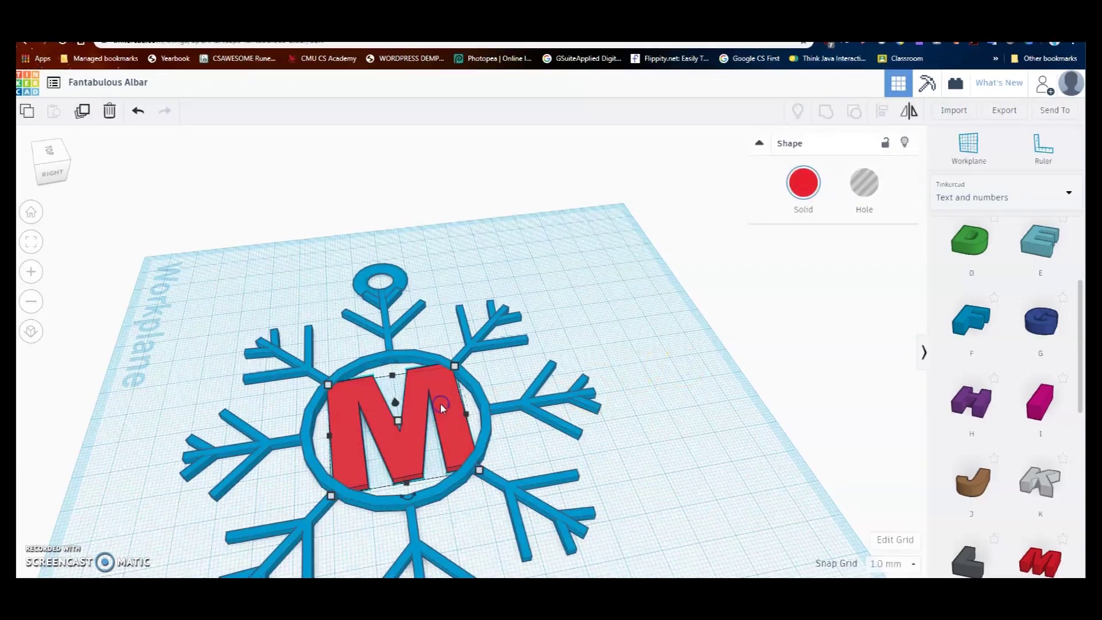
left_click(486, 406, "shift")
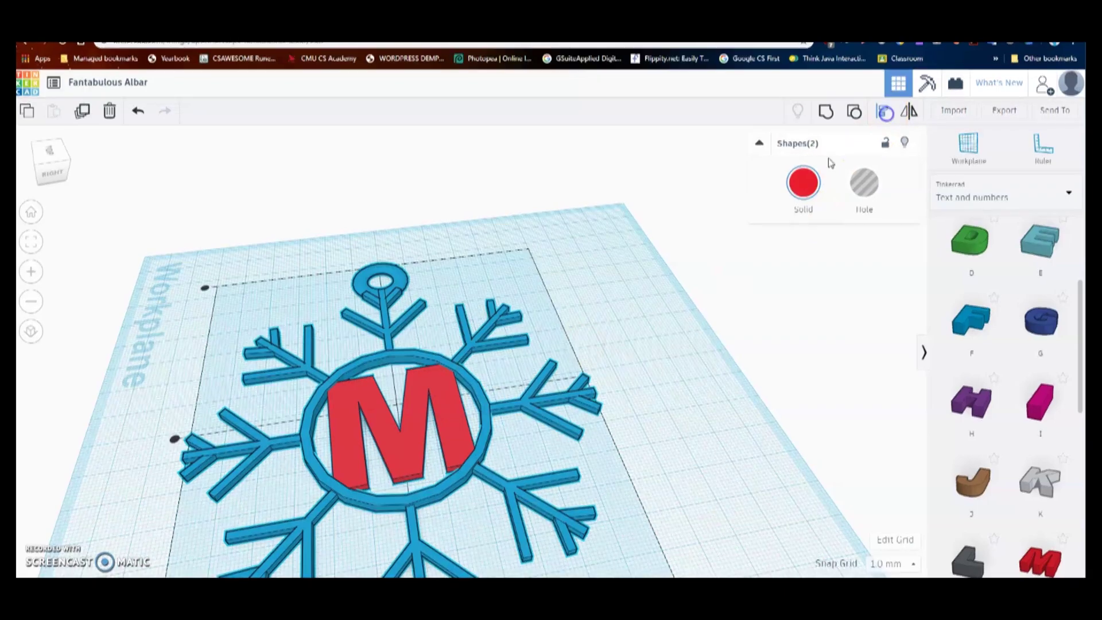
right_click_drag(567, 365, 499, 314)
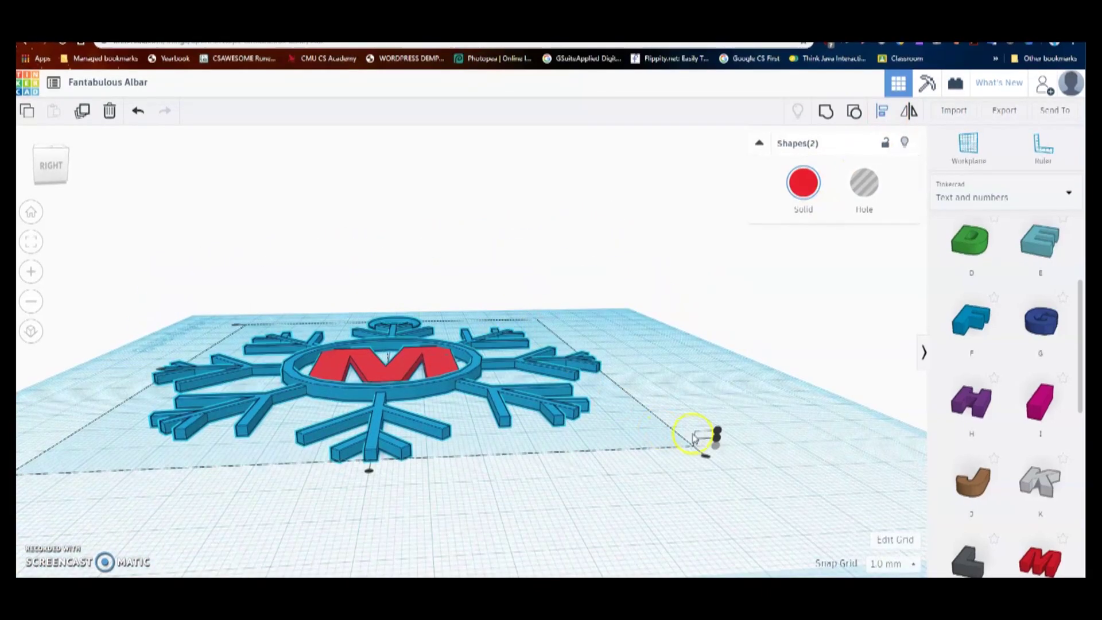
left_click(716, 446)
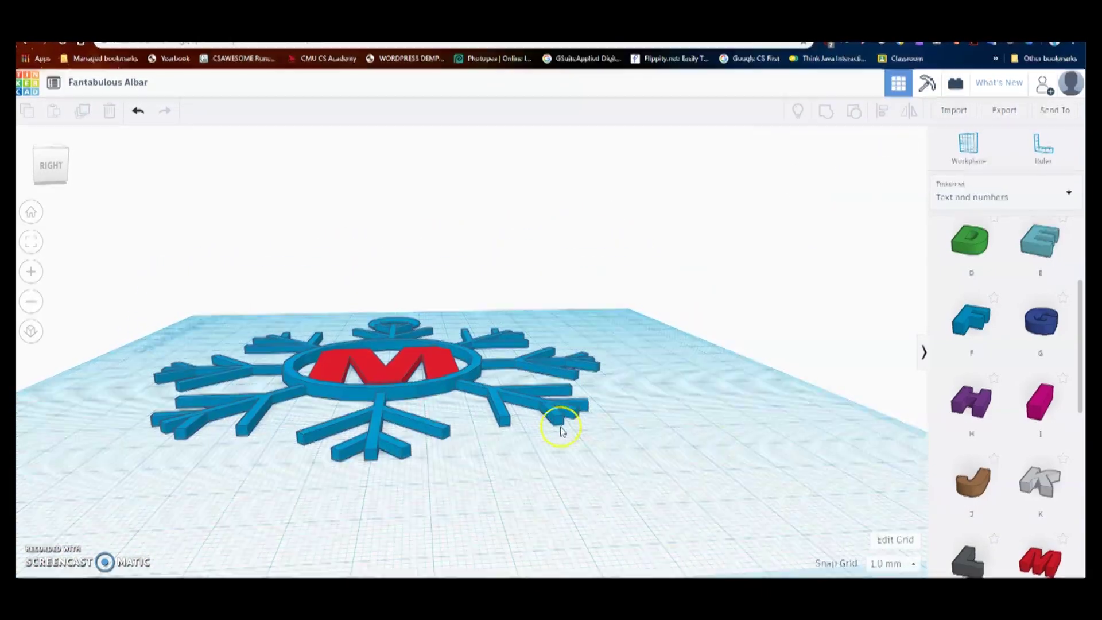
Step: Group the letter M and the snowflake into a single solid shape, leaving it deselected
right_click_drag(432, 366, 447, 414)
left_click(448, 419)
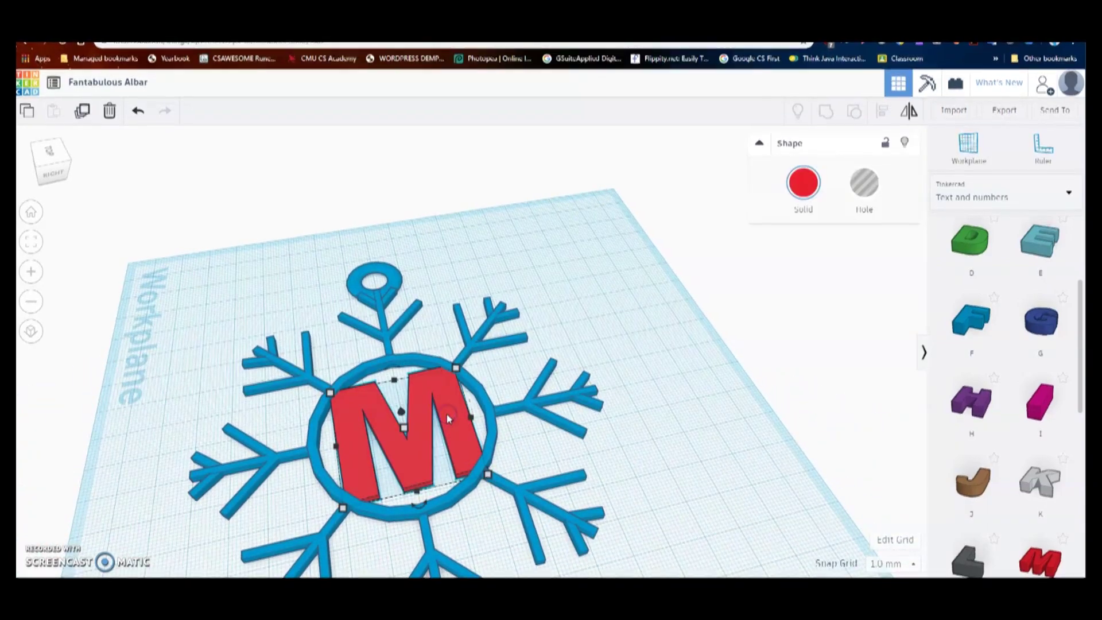
left_click(509, 405, "shift")
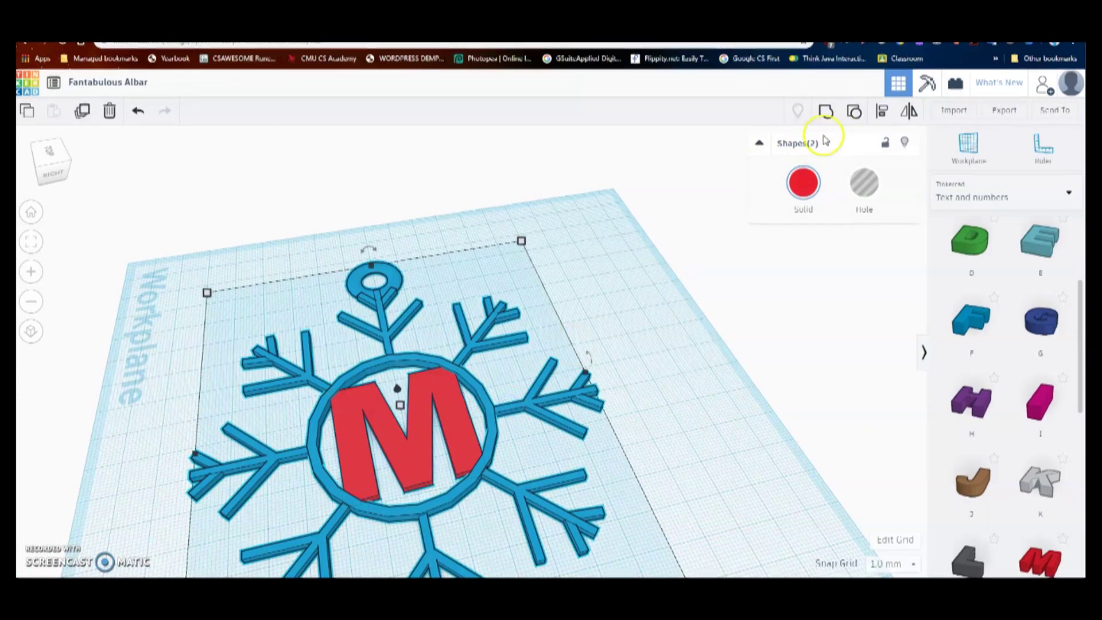
left_click(827, 112)
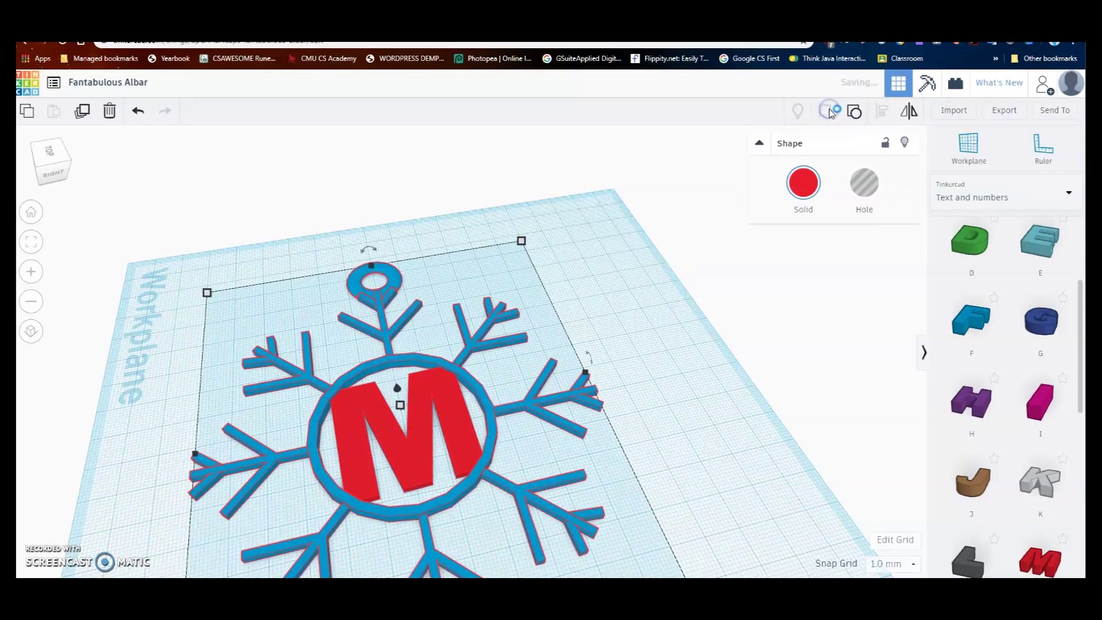
left_click(645, 253)
Step: Export everything in the design as an STL file, saved under the maker's surname followed directly by "Snowflake"
right_click_drag(651, 350, 621, 331)
scroll(543, 348, "down", 2)
right_click_drag(544, 351, 507, 415)
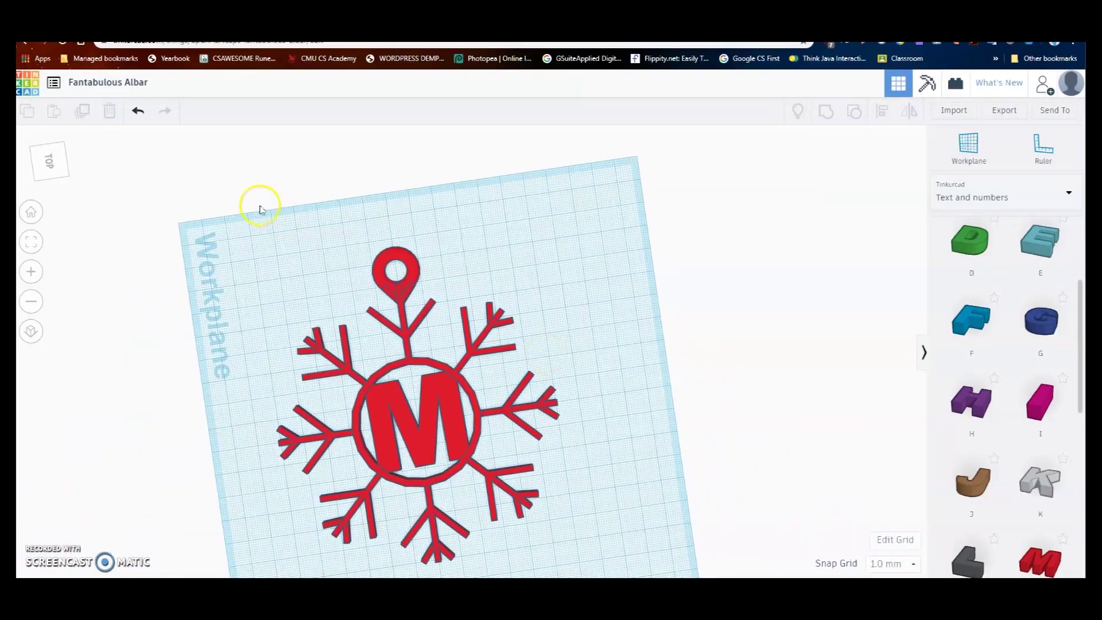
left_click(1005, 112)
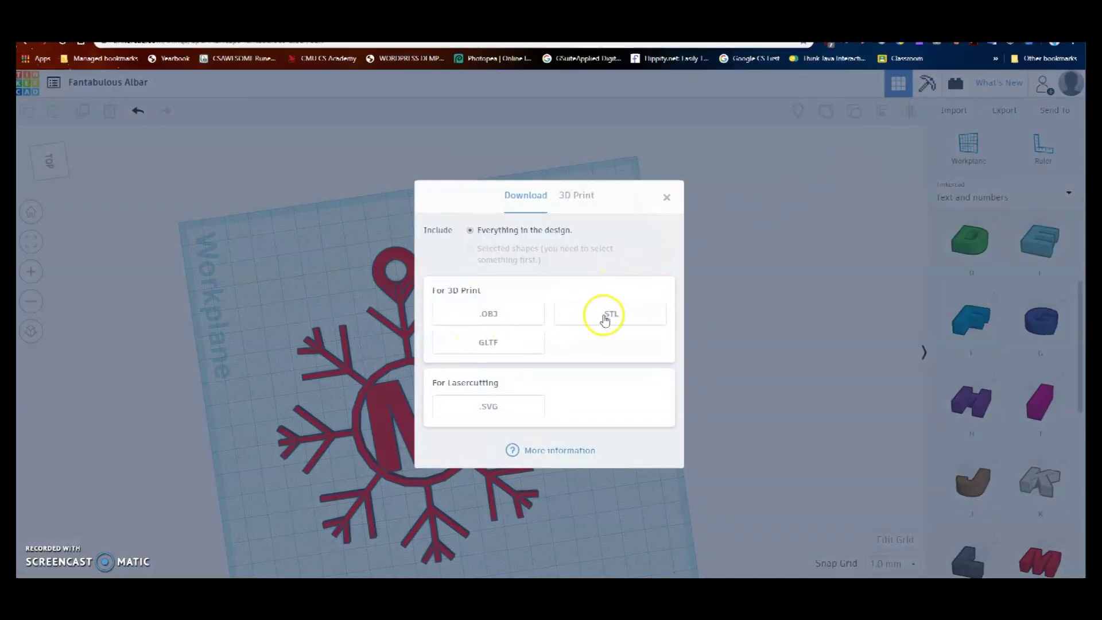
left_click(605, 320)
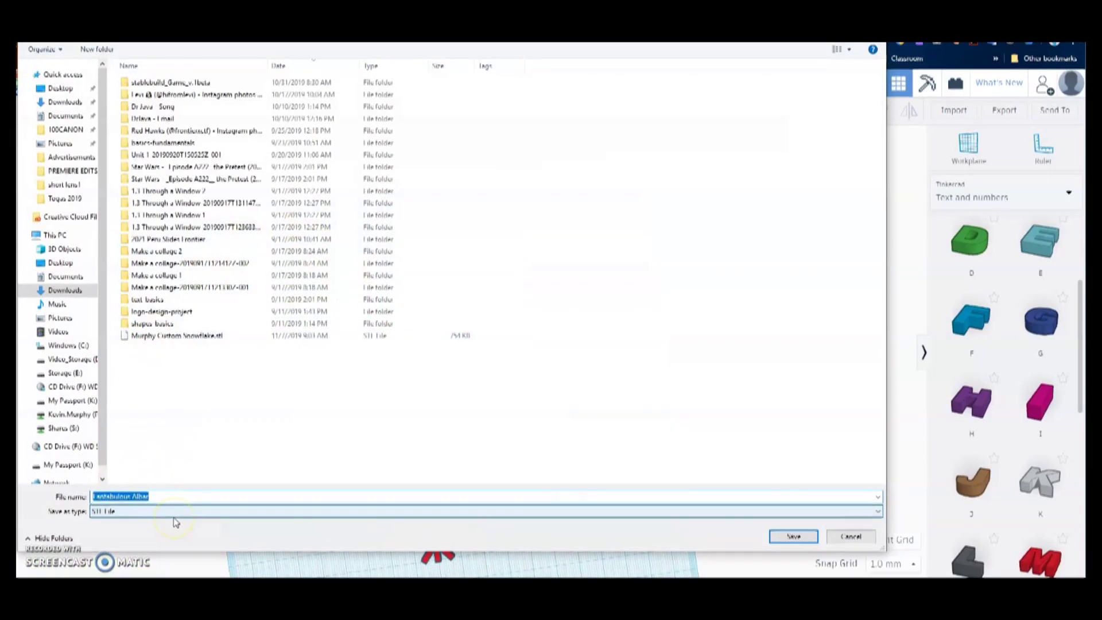
type("Murphy")
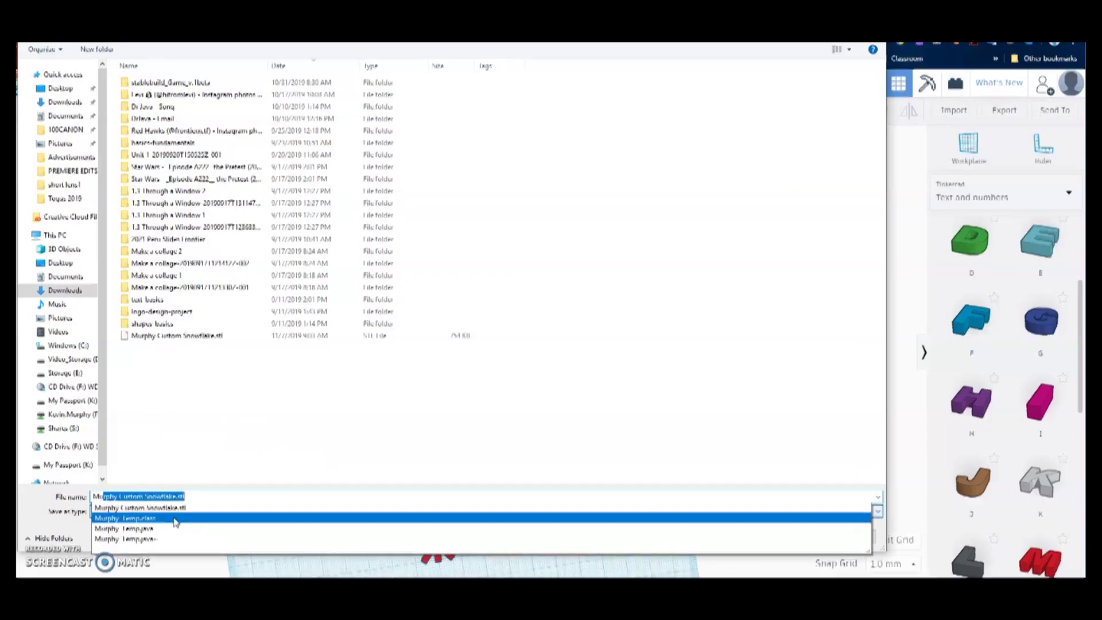
type("Snow")
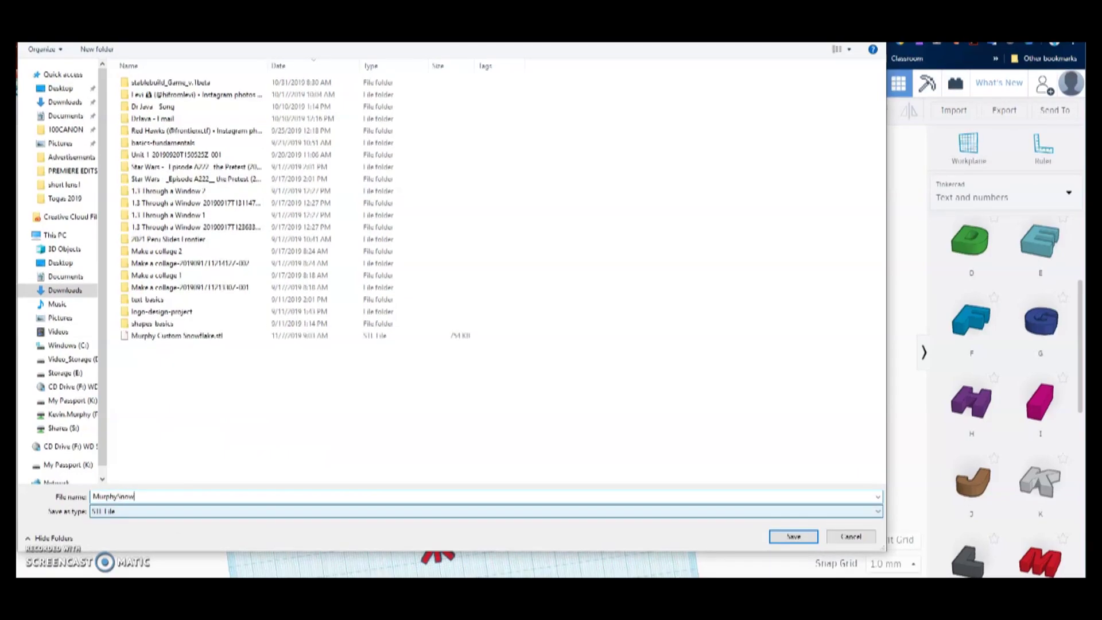
type("flake")
left_click(794, 537)
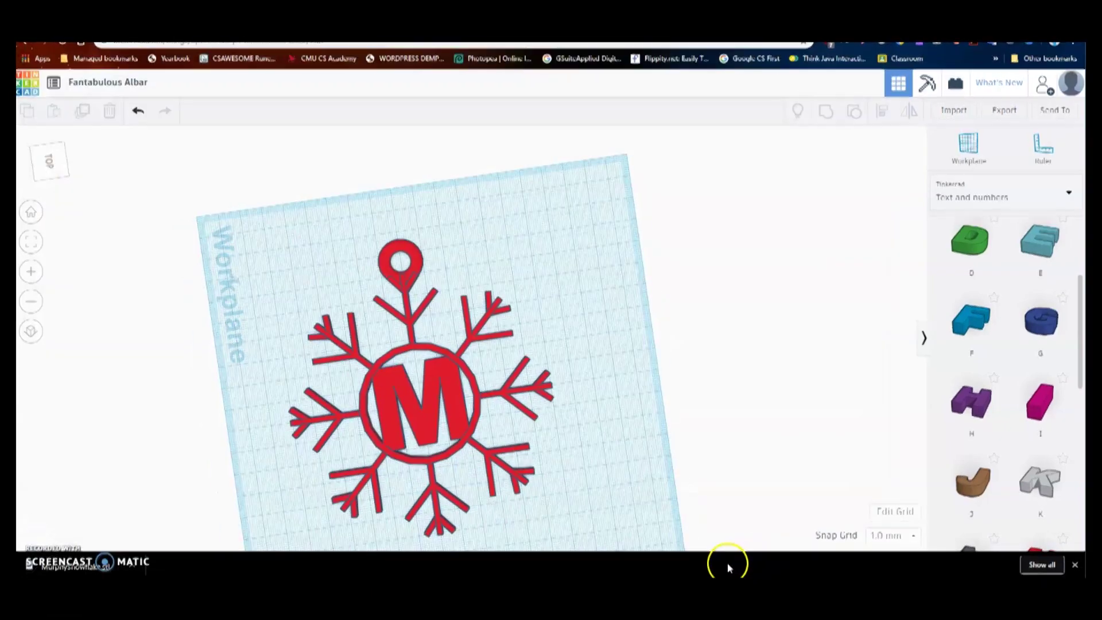